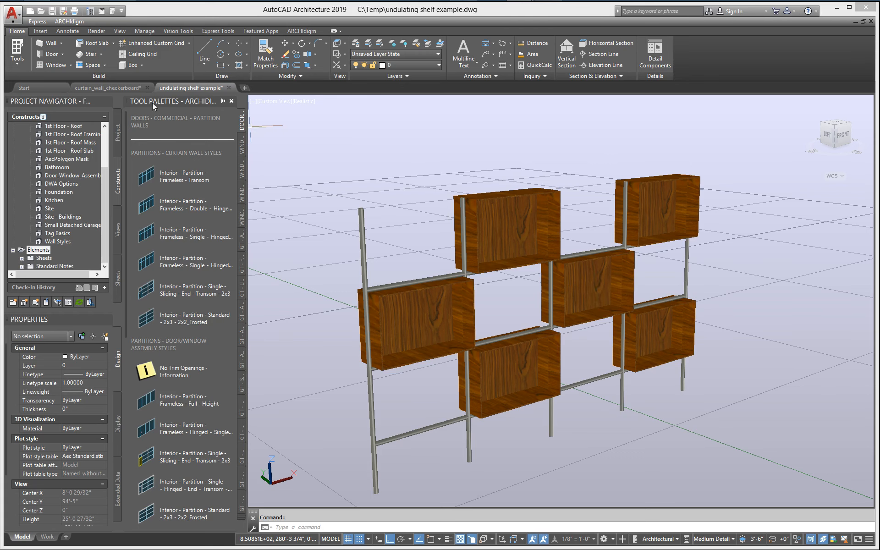
- In the curtain_wall_checkerboard drawing, outline the lower-left repeating module with a temporary rectangle and erase it
{"action": "left_click", "coordinate": [115, 86]}
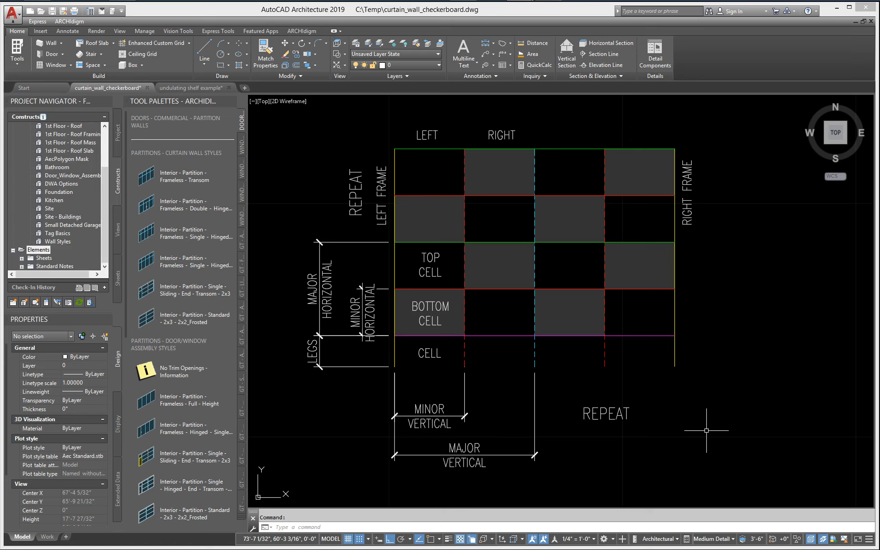
{"action": "type", "text": "rec"}
{"action": "key", "text": "Return"}
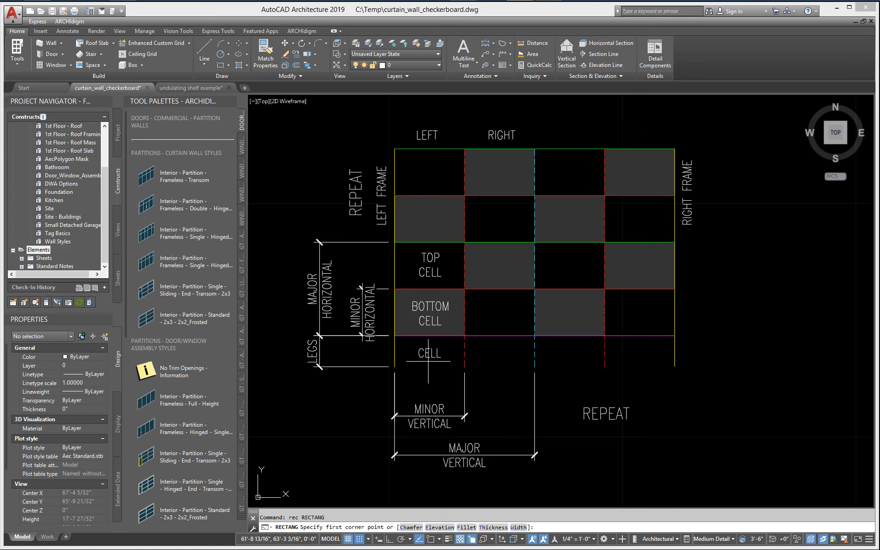
{"action": "left_click", "coordinate": [377, 378]}
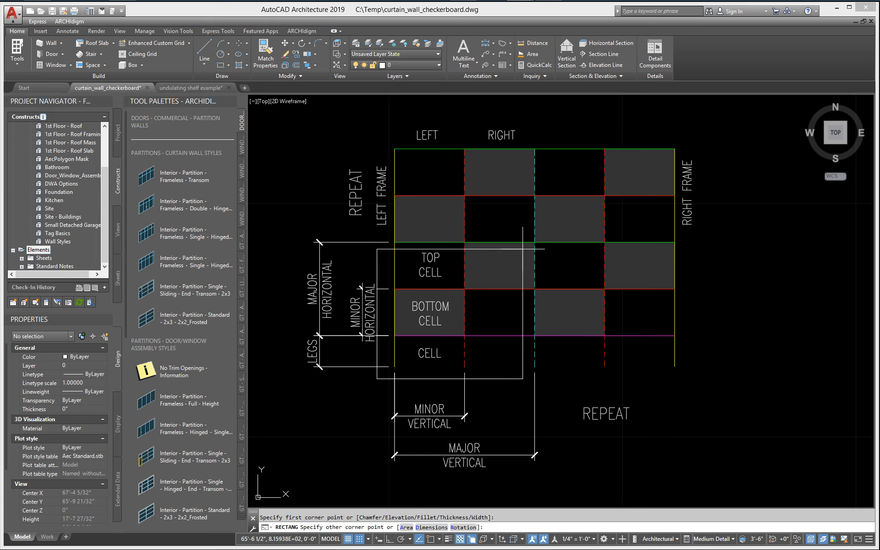
{"action": "left_click", "coordinate": [542, 234]}
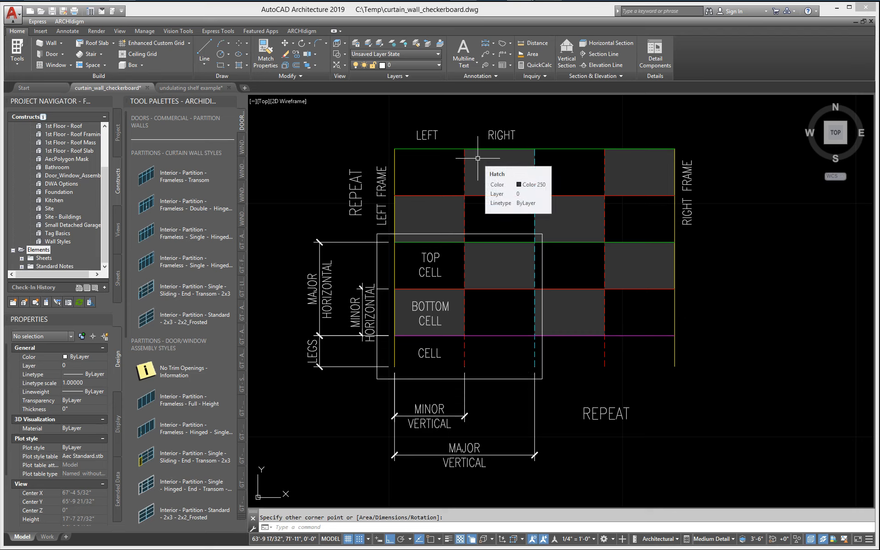
{"action": "left_click", "coordinate": [497, 378]}
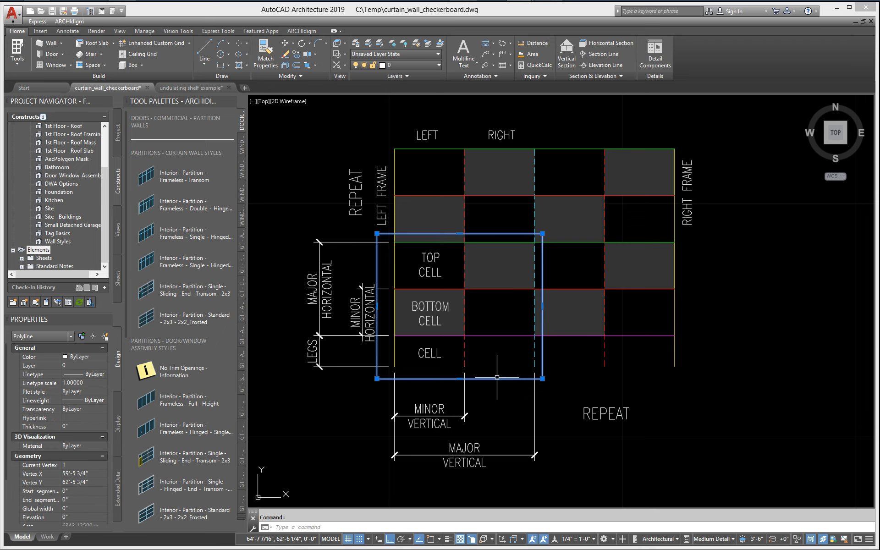
{"action": "key", "text": "Delete"}
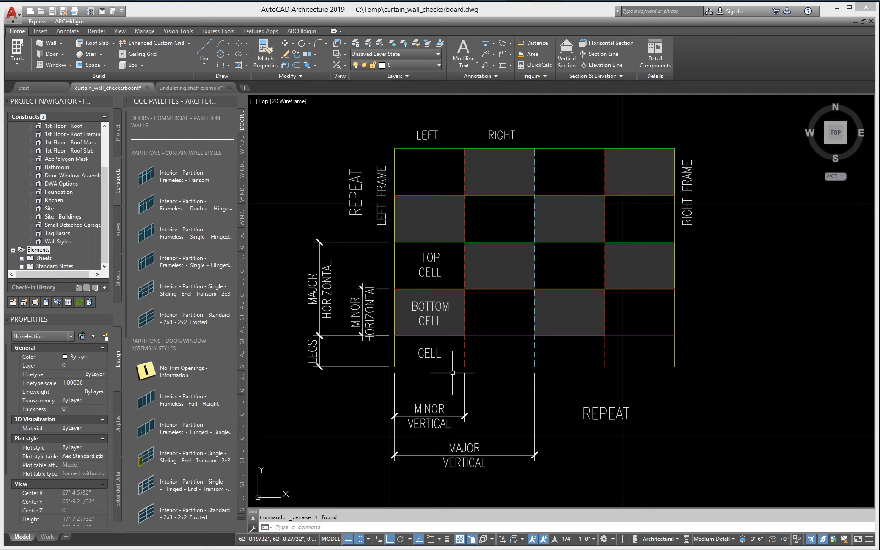
- Examine the checkerboard diagram's yellow end frame lines and its cyan and green major division lines
{"action": "left_click", "coordinate": [394, 357]}
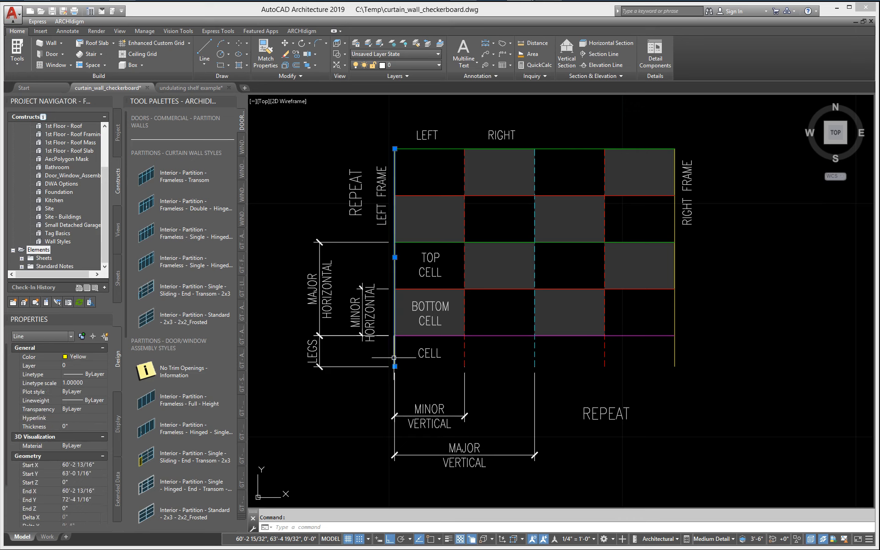
{"action": "left_click", "coordinate": [675, 357]}
{"action": "key", "text": "Escape"}
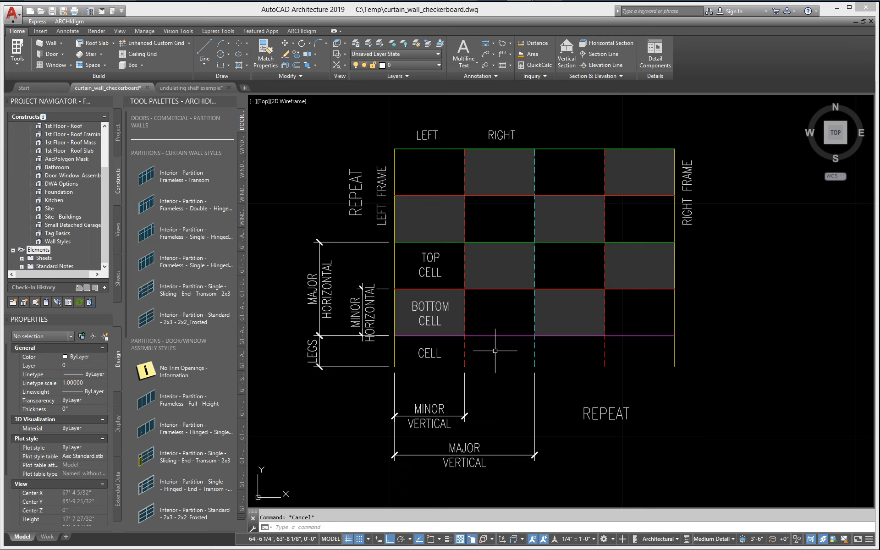
{"action": "left_click", "coordinate": [534, 347]}
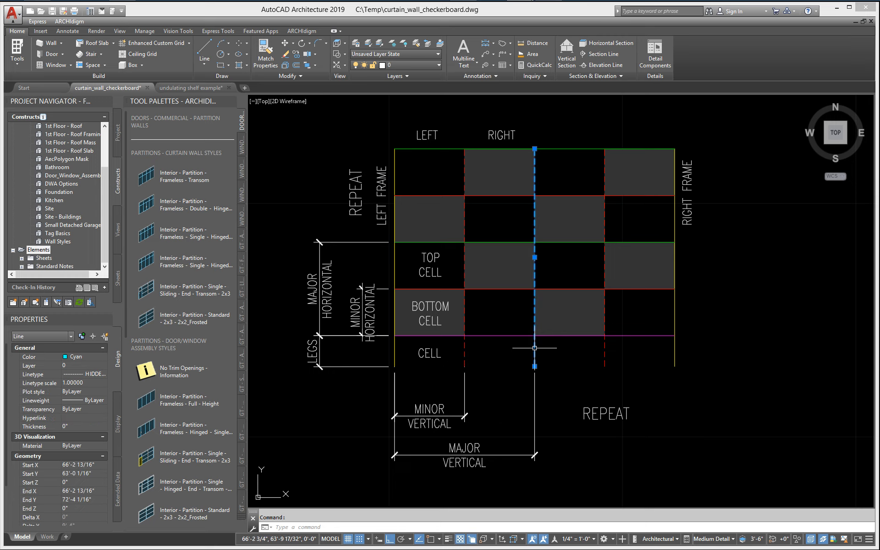
{"action": "left_click", "coordinate": [517, 242]}
{"action": "left_click", "coordinate": [550, 276]}
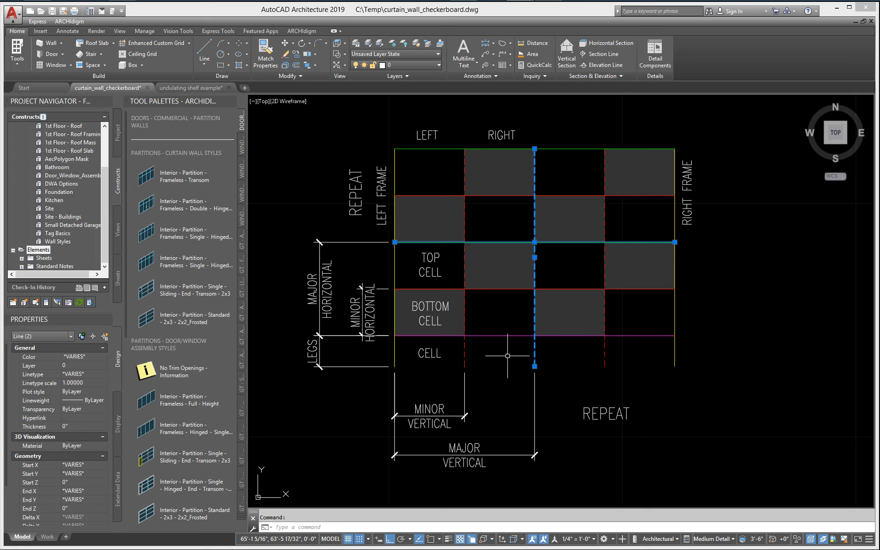
{"action": "key", "text": "Escape"}
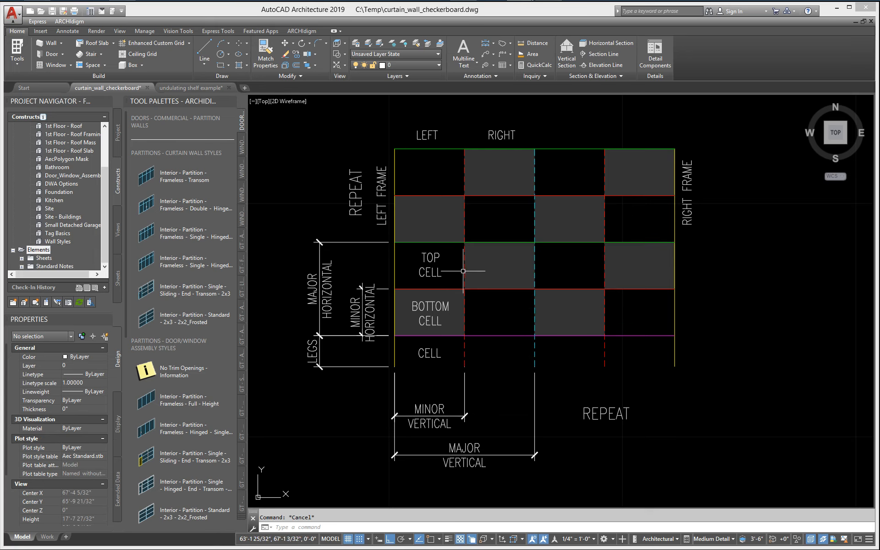
- Examine the diagram's red minor vertical and horizontal division lines and the magenta line above the legs
{"action": "left_click", "coordinate": [464, 271]}
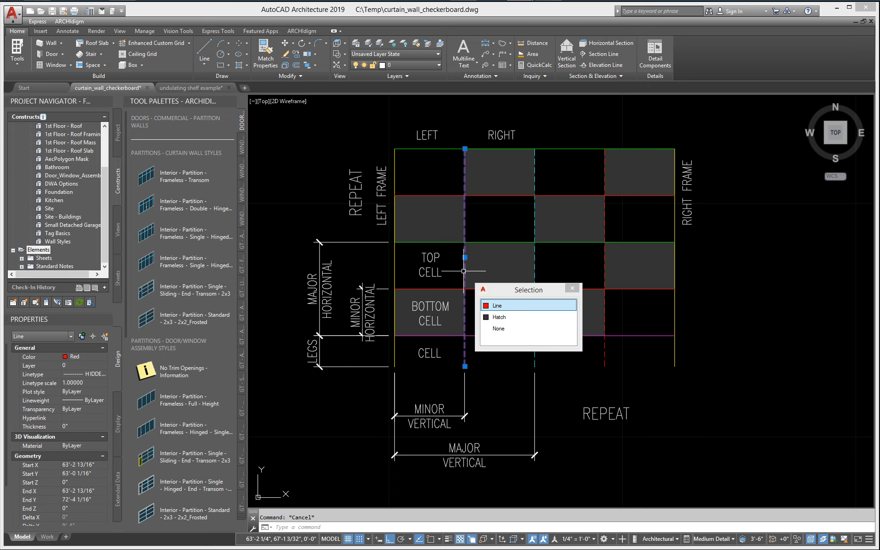
{"action": "left_click", "coordinate": [488, 305]}
{"action": "left_click", "coordinate": [451, 291]}
{"action": "left_click", "coordinate": [482, 324]}
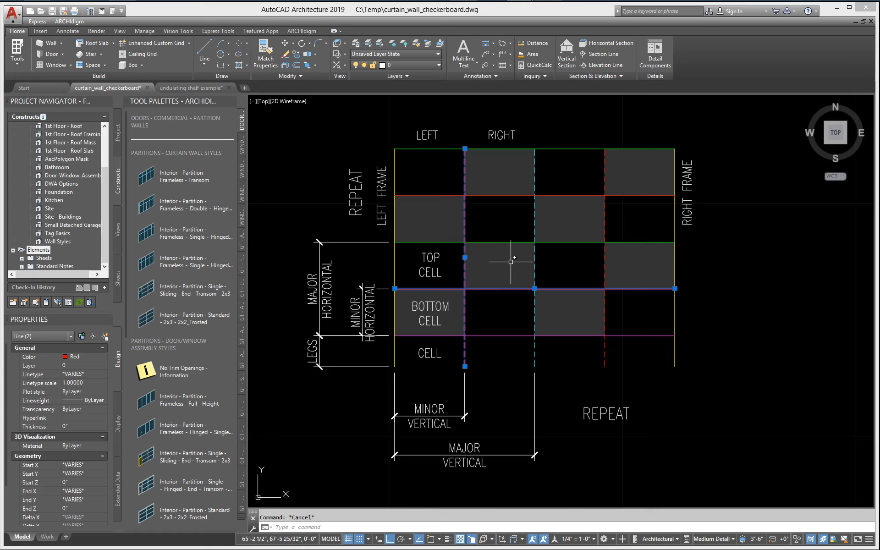
{"action": "key", "text": "Escape"}
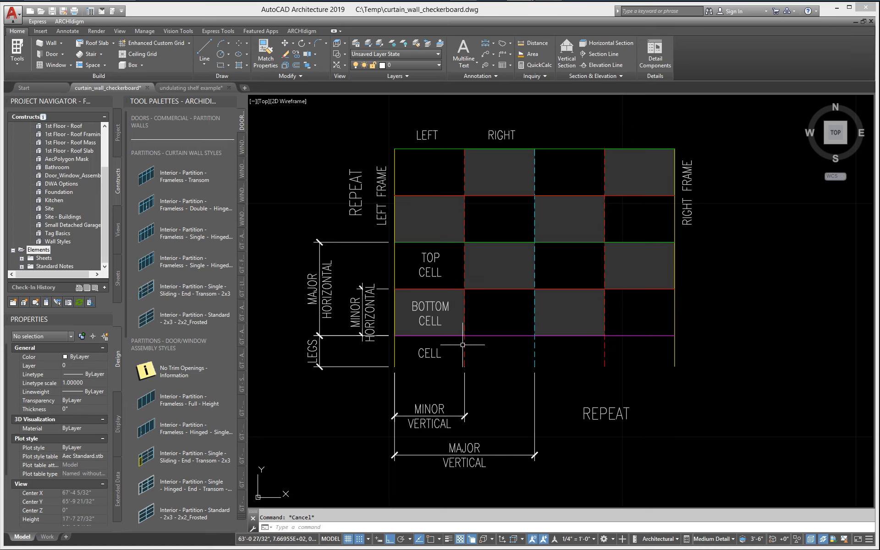
{"action": "mouse_move", "coordinate": [494, 336]}
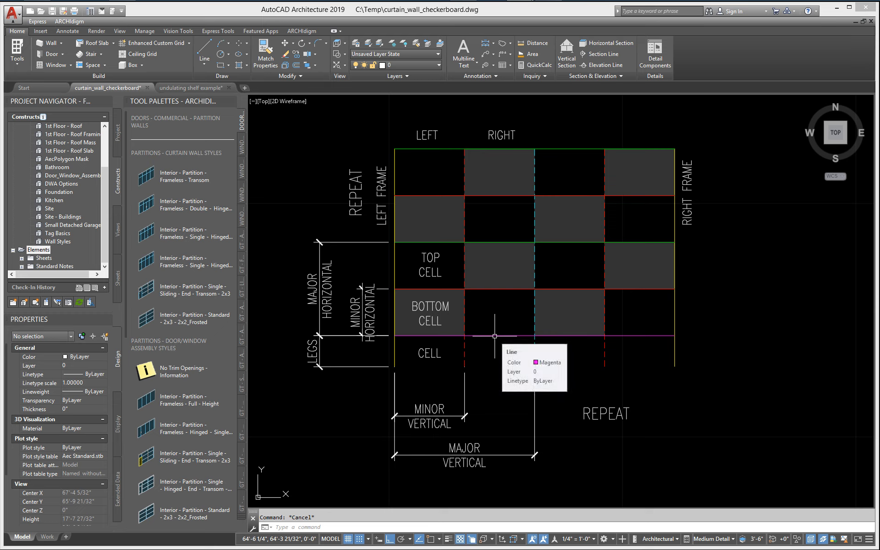
{"action": "left_click", "coordinate": [494, 336]}
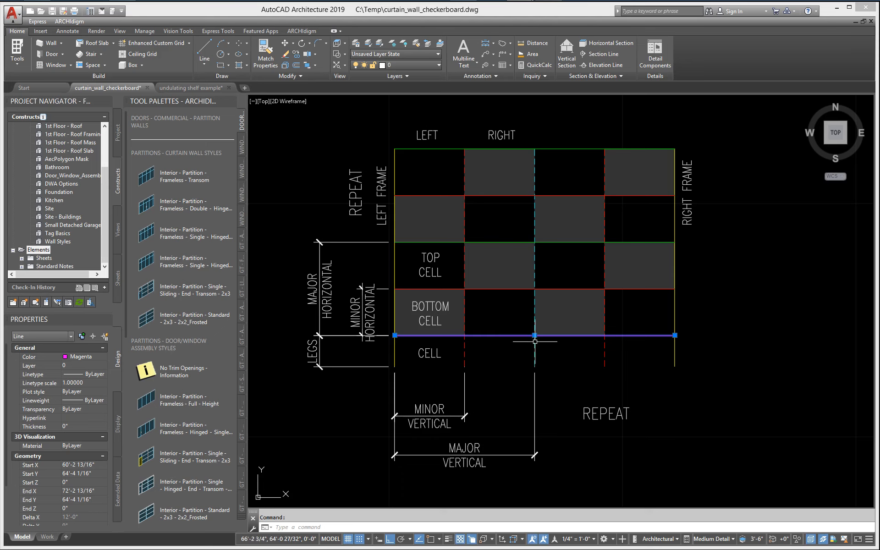
{"action": "key", "text": "Escape"}
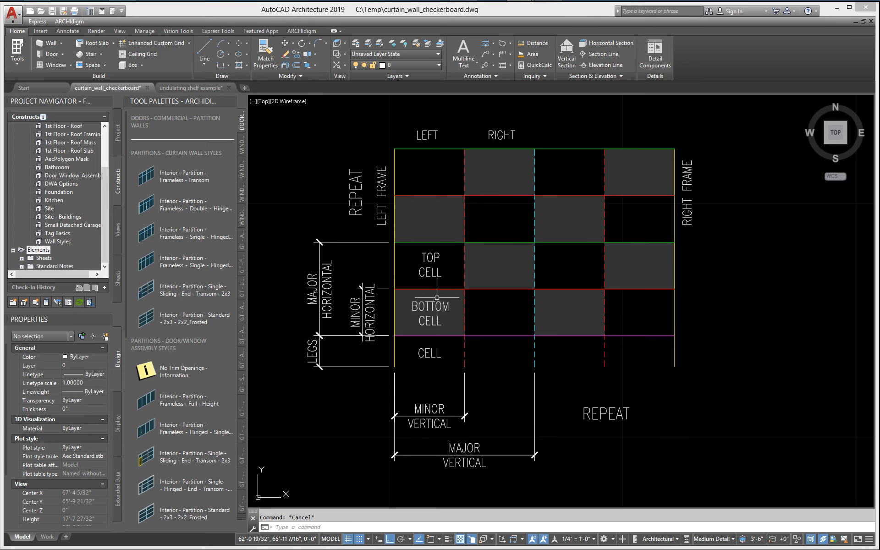
- Start a new drawing and open the Style Manager for its curtain wall styles
{"action": "left_click", "coordinate": [245, 88]}
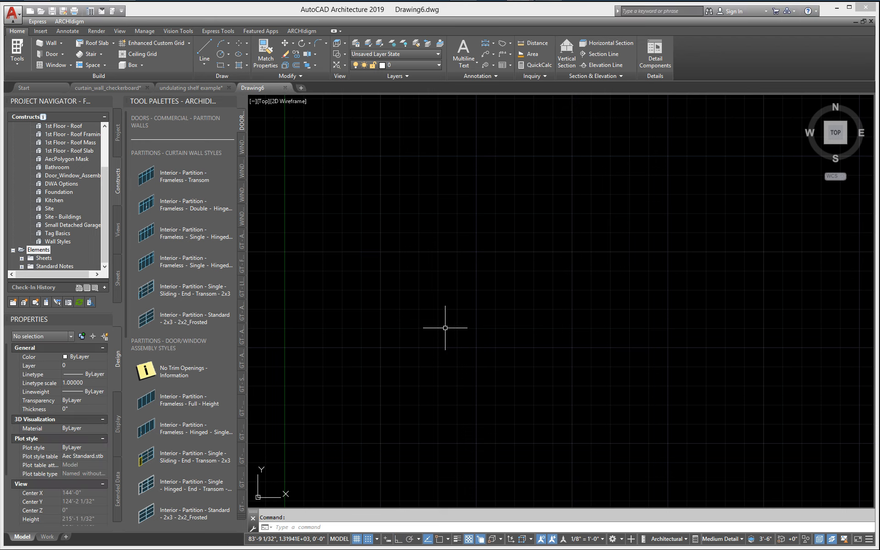
{"action": "type", "text": "curtainwallstyle"}
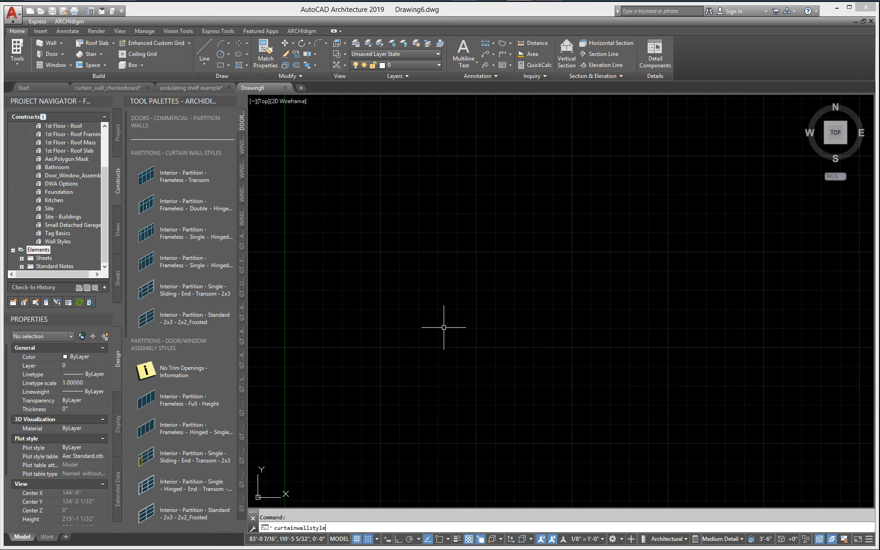
{"action": "key", "text": "Return"}
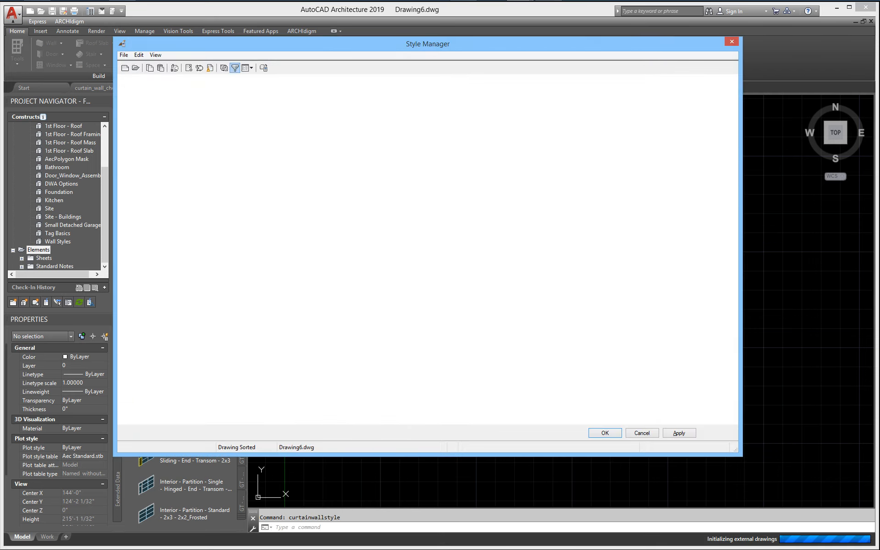
- Create a new curtain wall style named Shelving_System_1
{"action": "right_click", "coordinate": [298, 248]}
{"action": "left_click", "coordinate": [329, 259]}
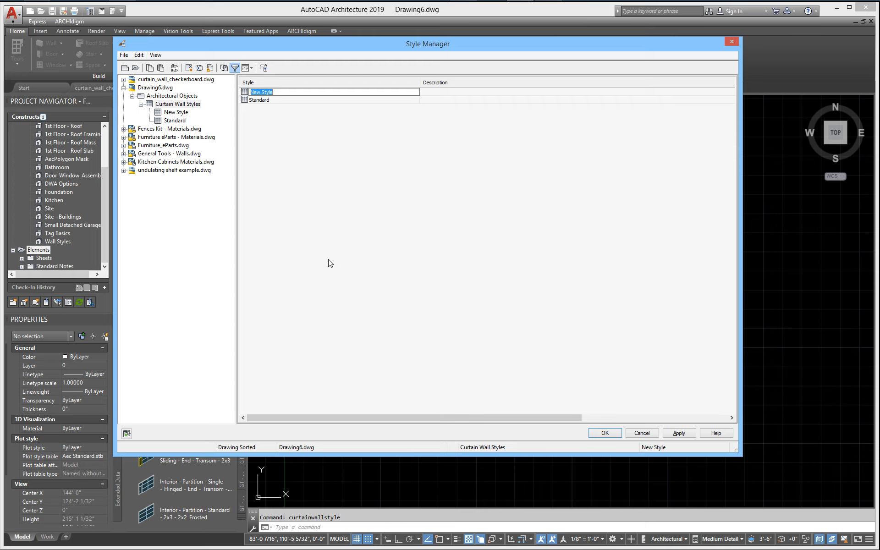
{"action": "type", "text": "Shelving_System_1"}
{"action": "left_click", "coordinate": [275, 160]}
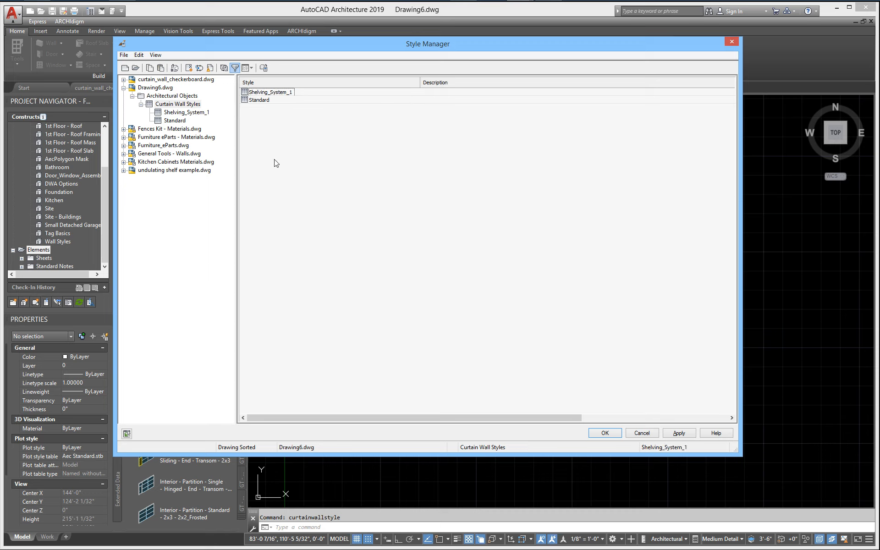
- In the Shelving_System_1 design rules, rename the default mullion as Horizontal Pipes and set its width and depth to 1.5 inches
{"action": "double_click", "coordinate": [275, 92]}
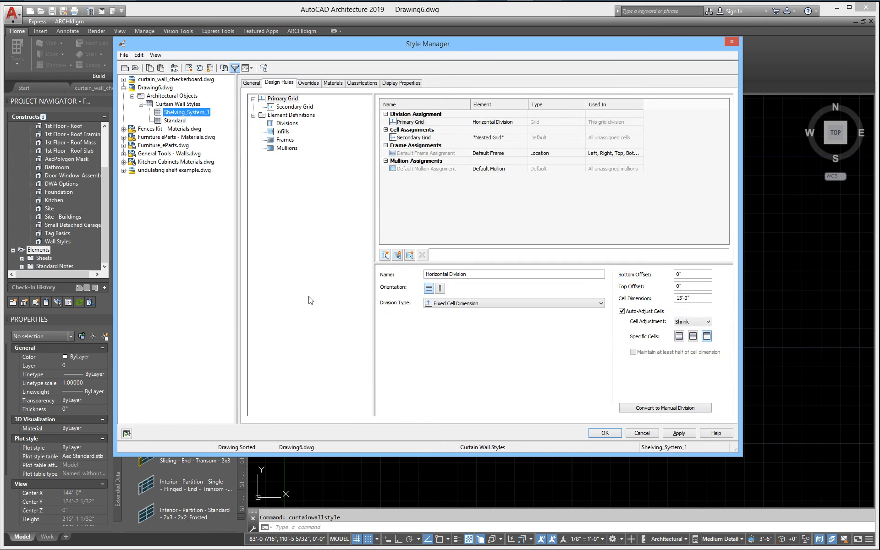
{"action": "left_click", "coordinate": [287, 149]}
{"action": "key", "text": "Tab"}
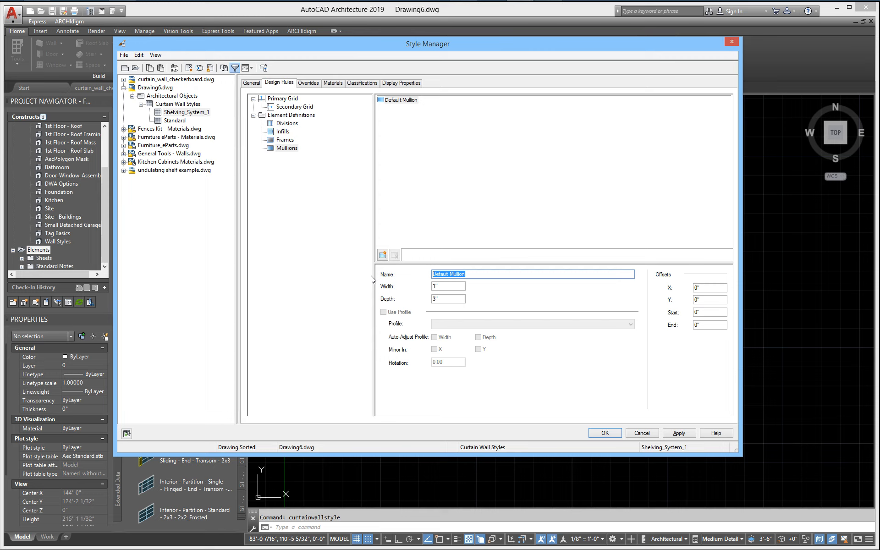
{"action": "type", "text": "Horizontal Pipes"}
{"action": "key", "text": "Tab"}
{"action": "type", "text": "1"}
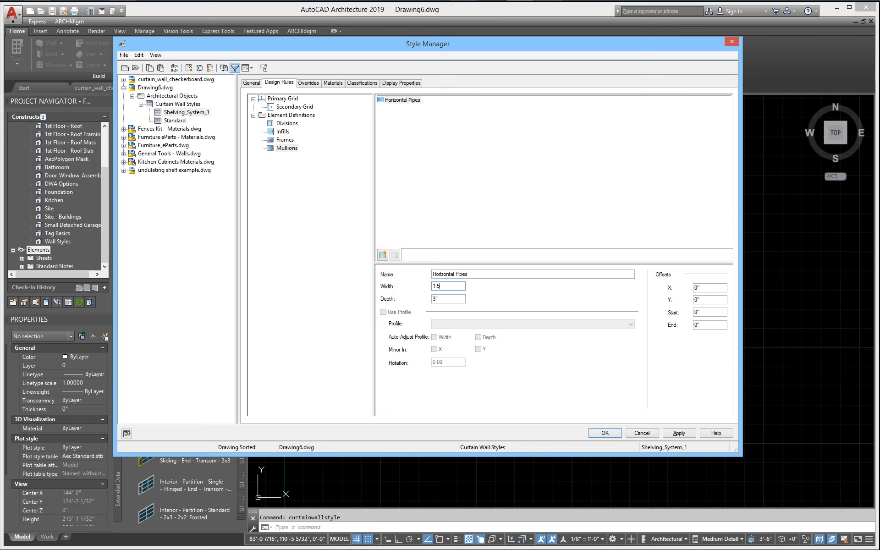
{"action": "key", "text": "Tab"}
{"action": "type", "text": "1.5"}
{"action": "left_click", "coordinate": [464, 289]}
- Add a mullion definition named Vertical Pipes based on the Horizontal Pipes mullion
{"action": "left_click", "coordinate": [391, 100]}
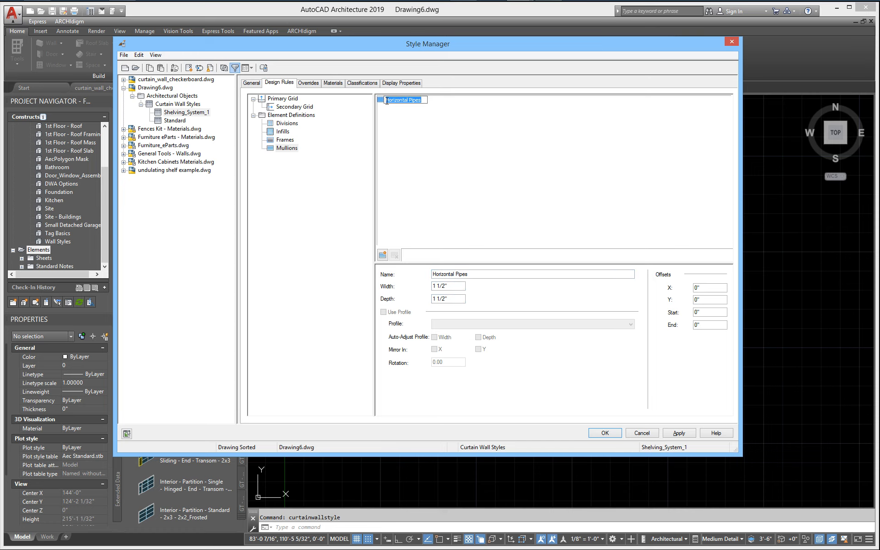
{"action": "right_click", "coordinate": [381, 98]}
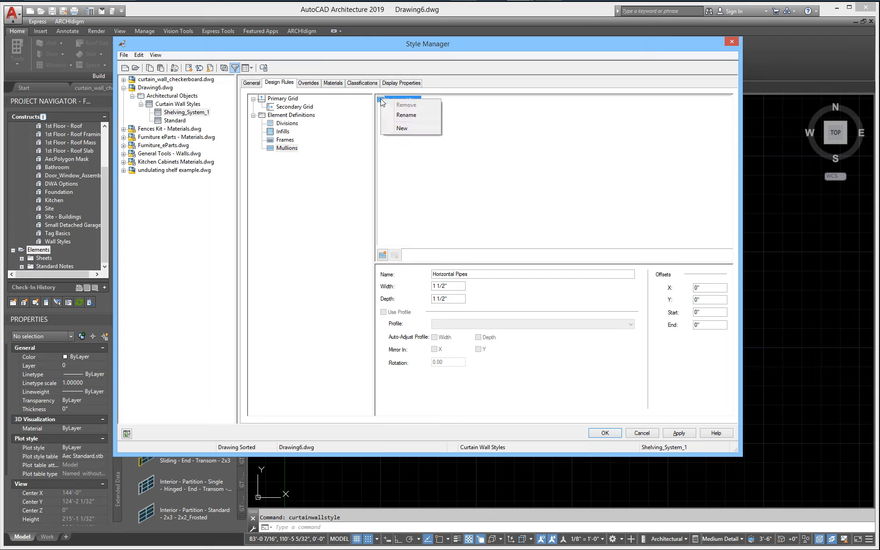
{"action": "left_click", "coordinate": [402, 129]}
{"action": "type", "text": "V"}
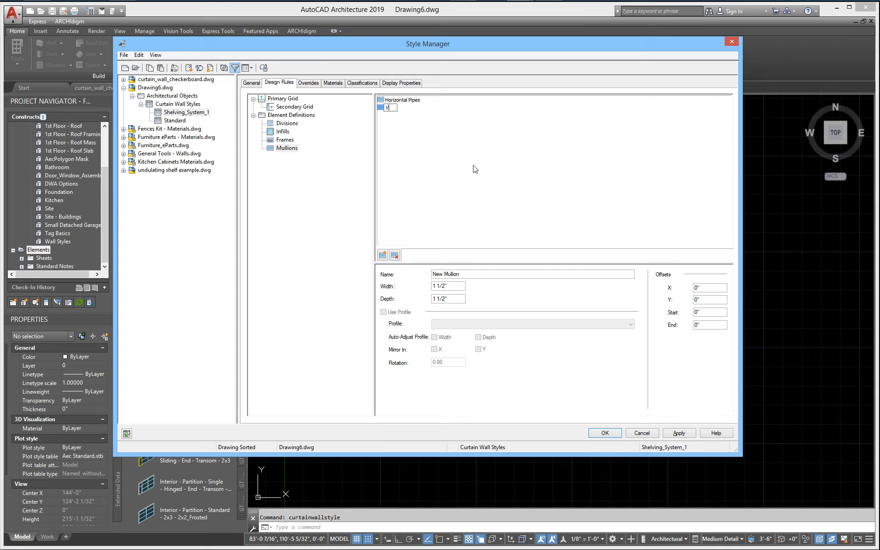
{"action": "type", "text": "ertical Pipes"}
{"action": "left_click", "coordinate": [450, 222]}
- Add another mullion definition named Legs based on the Vertical Pipes mullion
{"action": "right_click", "coordinate": [389, 108]}
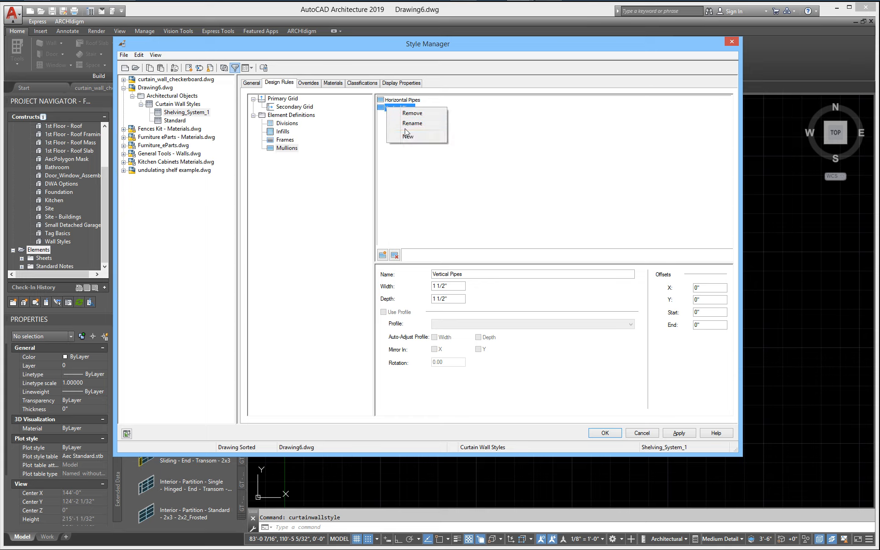
{"action": "left_click", "coordinate": [408, 135]}
{"action": "type", "text": "Legs"}
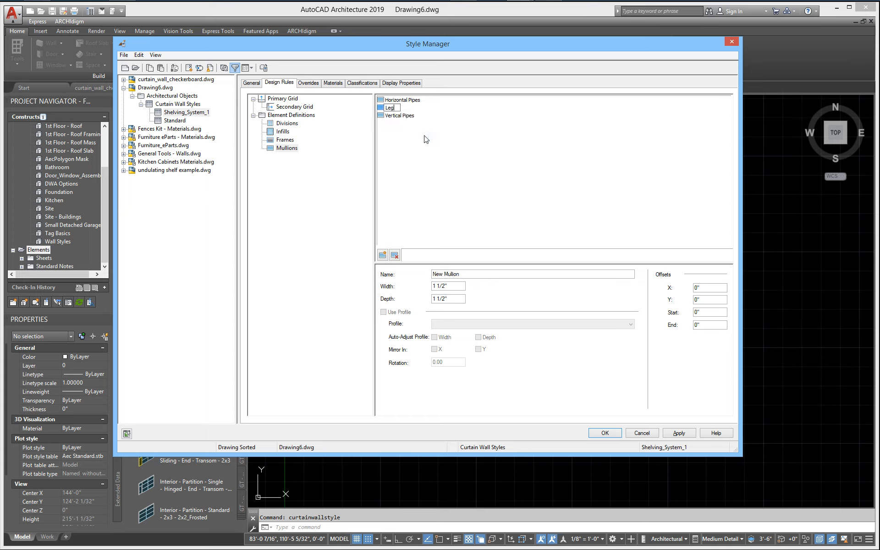
{"action": "key", "text": "Return"}
- Rename the default frame definition as End Pipes and set its width and depth to 1.5 inches
{"action": "left_click", "coordinate": [288, 140]}
{"action": "left_click_drag", "start_coordinate": [476, 274], "coordinate": [377, 275]}
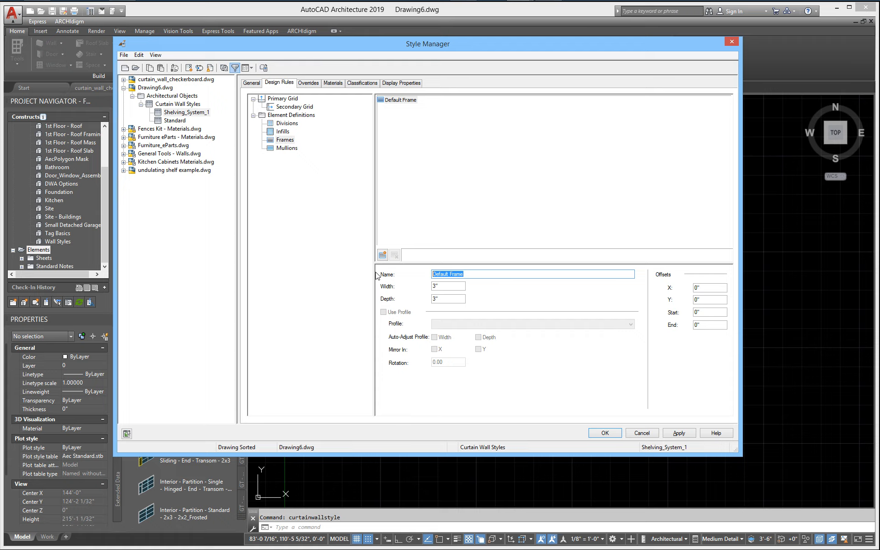
{"action": "type", "text": "End Pipes"}
{"action": "key", "text": "Tab"}
{"action": "type", "text": "1"}
{"action": "type", "text": " 1/2"}
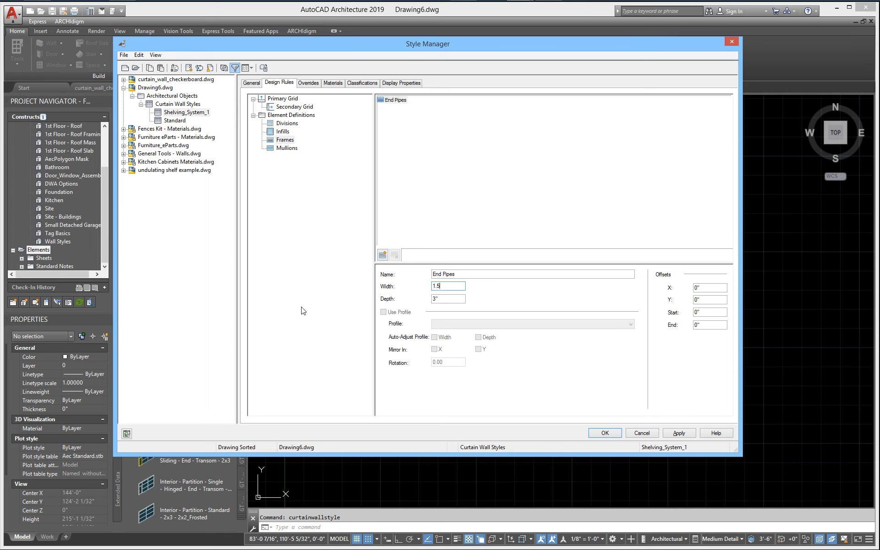
{"action": "key", "text": "Tab"}
{"action": "type", "text": "1.5"}
{"action": "key", "text": "Tab"}
- Rename the default infill definition as Blank and set its panel thickness to 0
{"action": "left_click", "coordinate": [283, 132]}
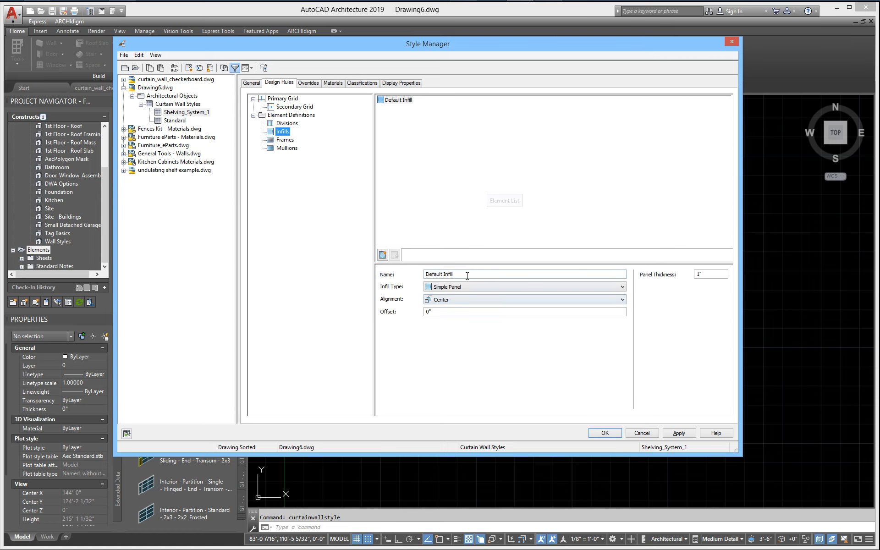
{"action": "left_click_drag", "start_coordinate": [525, 274], "coordinate": [420, 275]}
{"action": "type", "text": "B"}
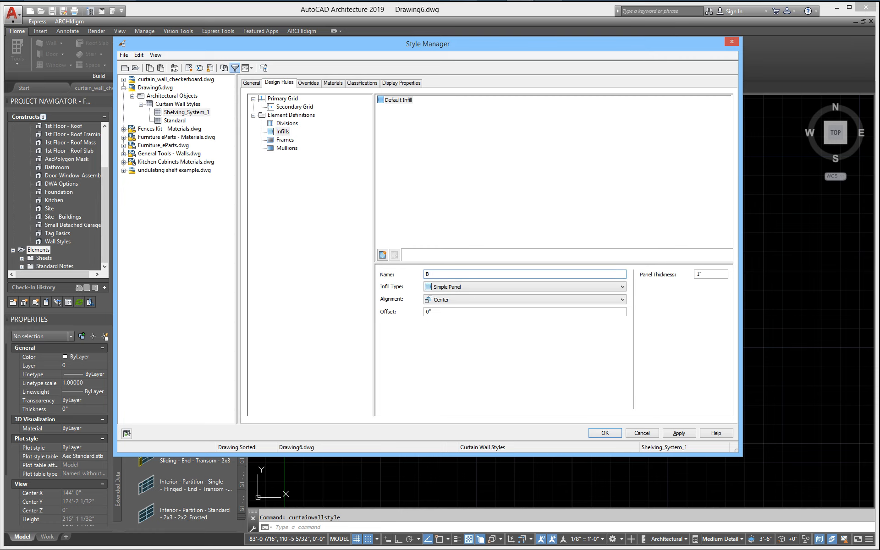
{"action": "type", "text": "lank"}
{"action": "double_click", "coordinate": [705, 274]}
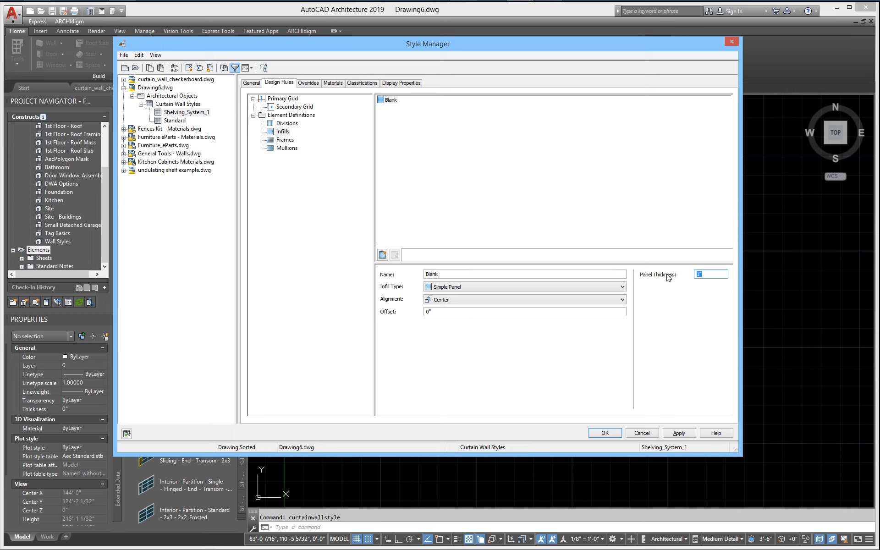
{"action": "type", "text": "0"}
- Add an infill definition named Shelf with a panel thickness of 1/2 inch
{"action": "right_click", "coordinate": [424, 136]}
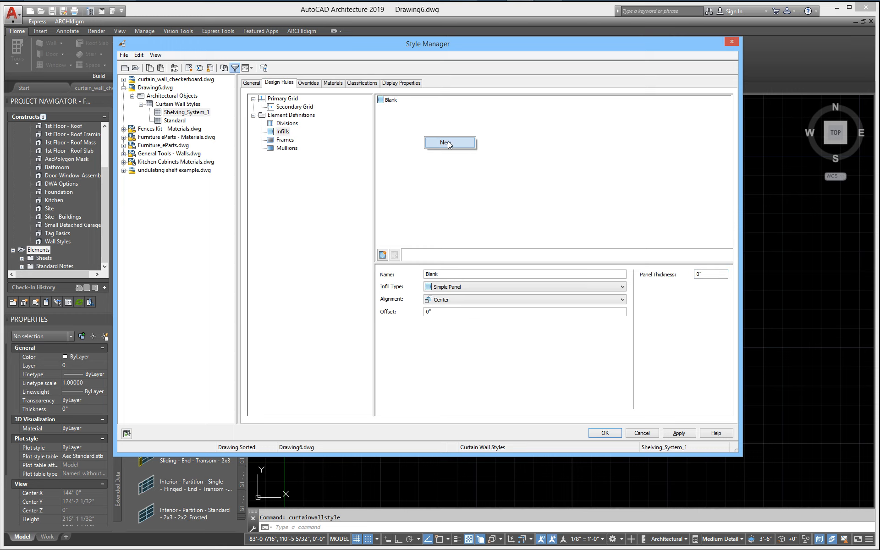
{"action": "left_click", "coordinate": [448, 145]}
{"action": "type", "text": "Shelf"}
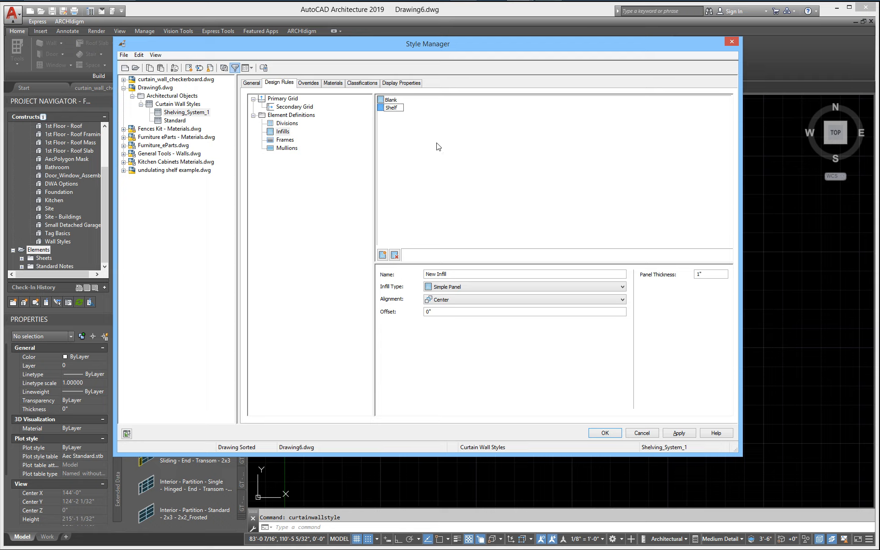
{"action": "key", "text": "Return"}
{"action": "key", "text": "Tab"}
{"action": "type", "text": "."}
{"action": "left_click", "coordinate": [549, 212]}
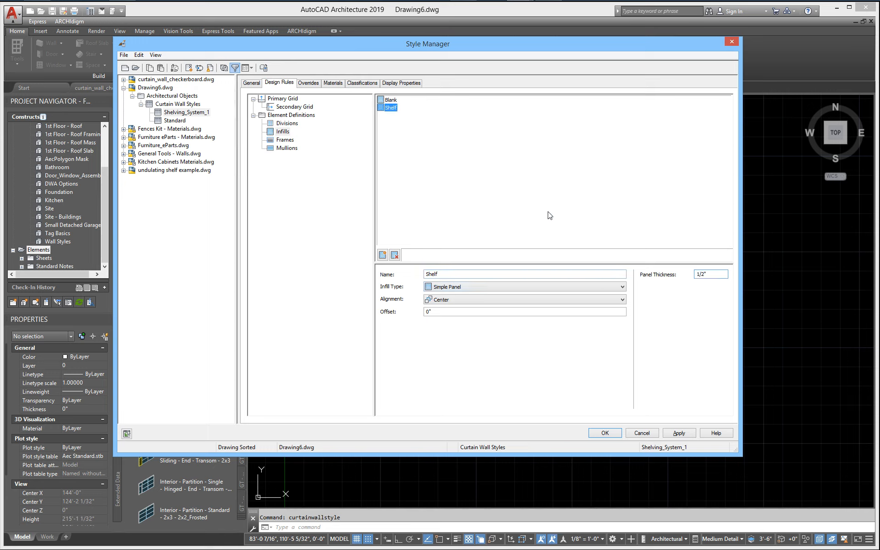
{"action": "left_click", "coordinate": [389, 108]}
- Rename the Horizontal Division definition as Major Horizontals, keeping the horizontal orientation
{"action": "left_click", "coordinate": [288, 124]}
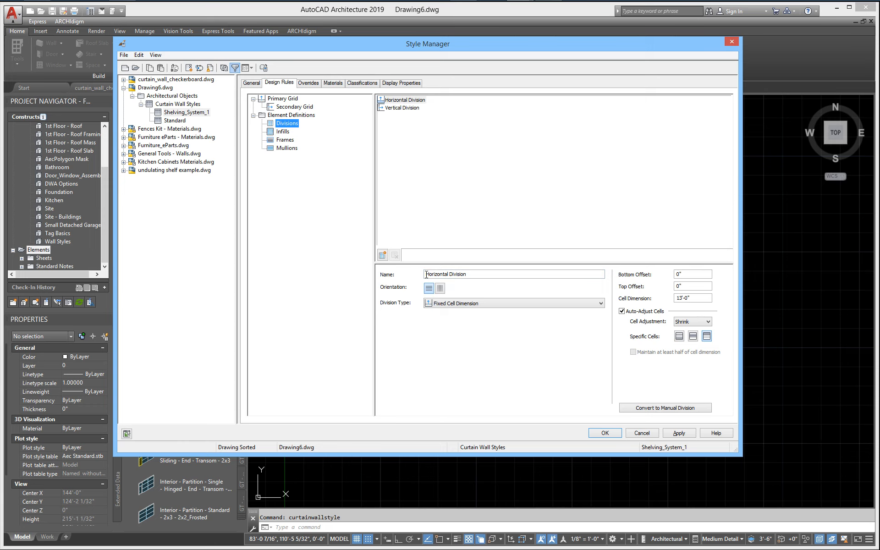
{"action": "left_click", "coordinate": [451, 275]}
{"action": "type", "text": "Major"}
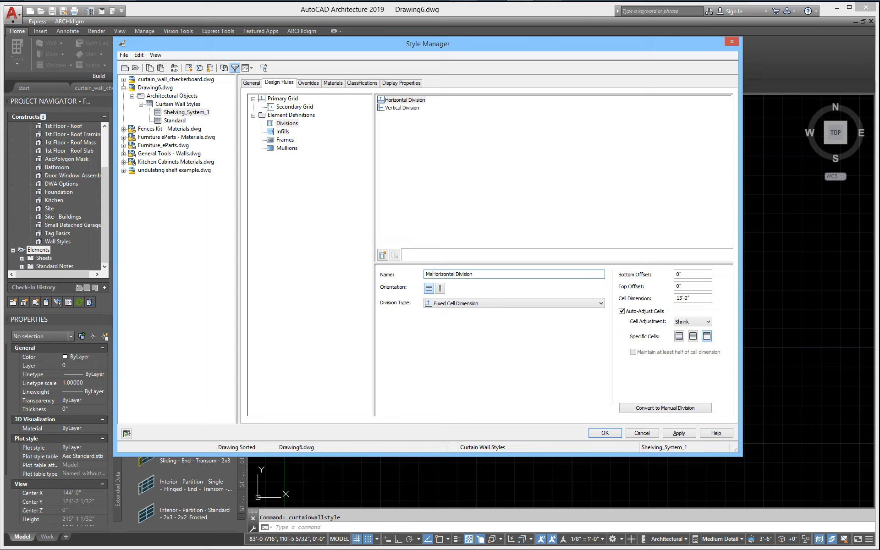
{"action": "left_click", "coordinate": [486, 274]}
{"action": "key", "text": "BackSpace"}
{"action": "key", "text": "BackSpace"}
{"action": "key", "text": "BackSpace"}
{"action": "key", "text": "BackSpace"}
{"action": "key", "text": "BackSpace"}
{"action": "key", "text": "BackSpace"}
{"action": "type", "text": "s"}
{"action": "left_click", "coordinate": [429, 289]}
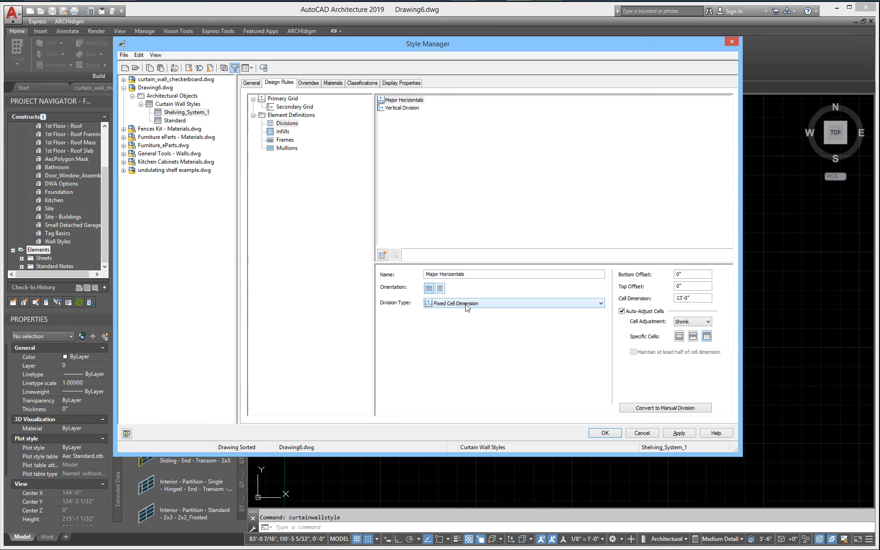
- Turn off auto-adjust cells for the Major Horizontals division and set its cell dimension to 4'-0"
{"action": "left_click", "coordinate": [622, 312]}
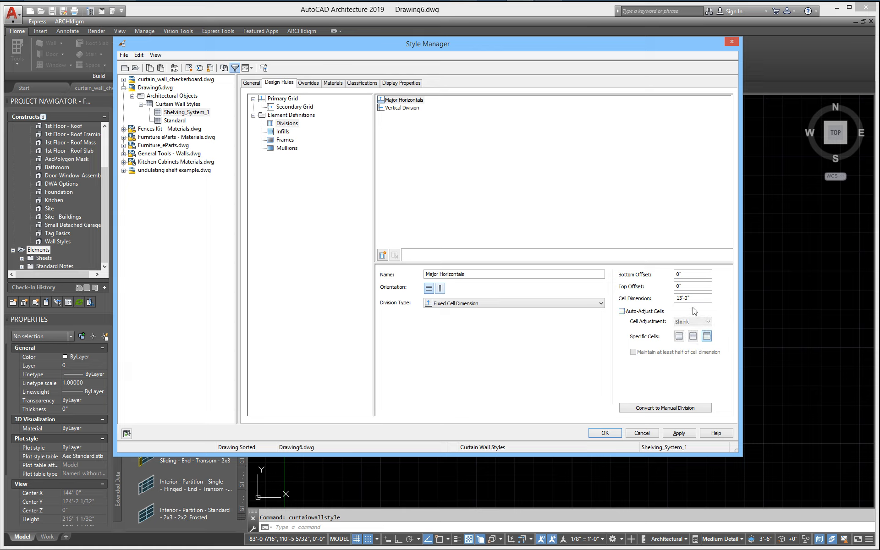
{"action": "left_click_drag", "start_coordinate": [700, 300], "coordinate": [648, 302]}
{"action": "type", "text": "4'"}
{"action": "key", "text": "Tab"}
- Rename the Vertical Division definition as Major Verticals, keeping the vertical orientation
{"action": "left_click", "coordinate": [393, 110]}
{"action": "left_click", "coordinate": [427, 274]}
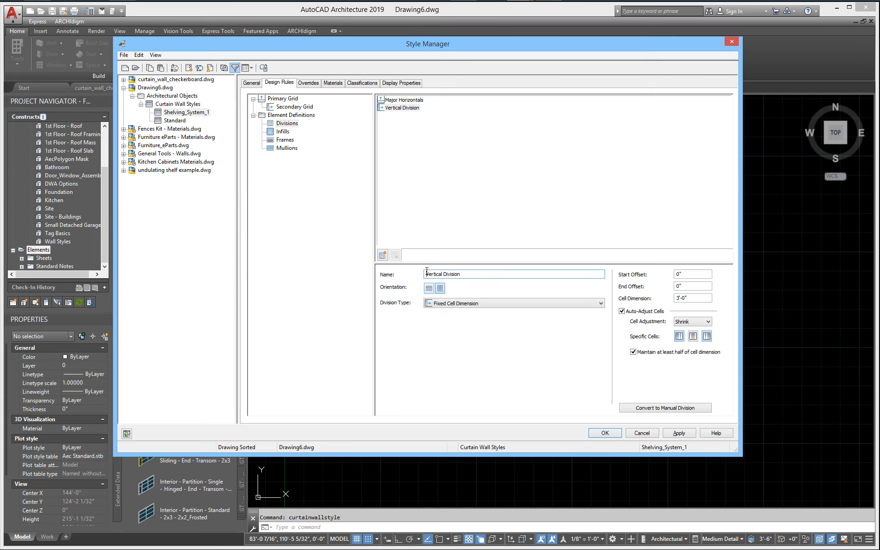
{"action": "type", "text": "Major"}
{"action": "left_click", "coordinate": [480, 274]}
{"action": "key", "text": "BackSpace"}
{"action": "key", "text": "BackSpace"}
{"action": "key", "text": "BackSpace"}
{"action": "type", "text": "s"}
{"action": "left_click", "coordinate": [441, 288]}
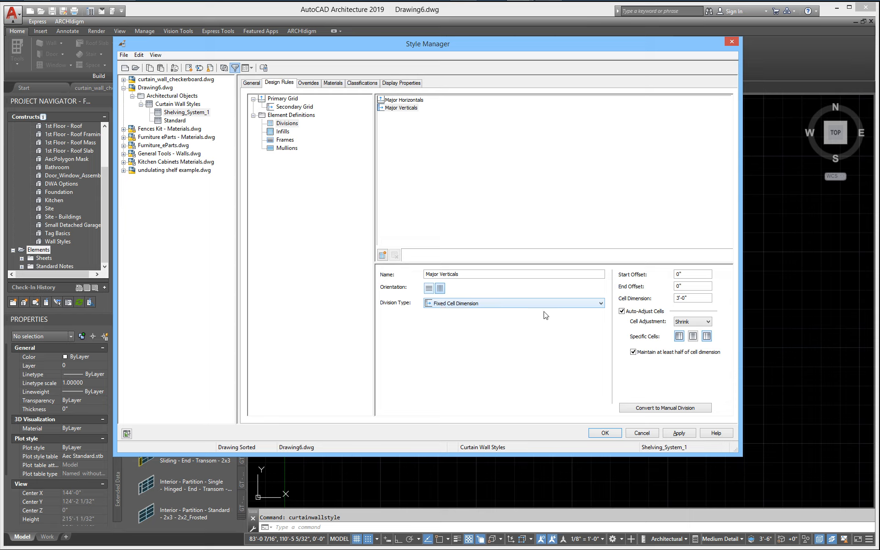
- Turn off auto-adjust cells for the Major Verticals division and set its cell dimension to 6'-0"
{"action": "left_click", "coordinate": [622, 312]}
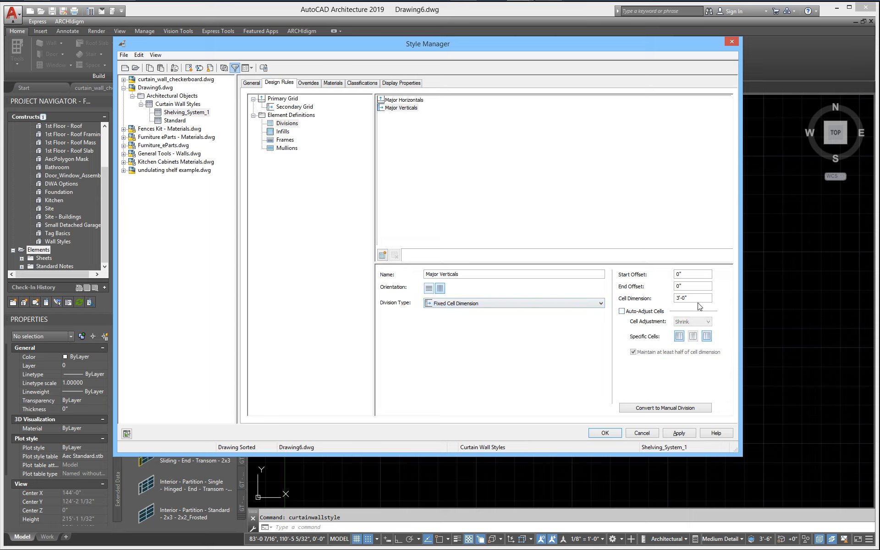
{"action": "left_click", "coordinate": [699, 298]}
{"action": "type", "text": "6"}
{"action": "key", "text": "Tab"}
- Add a division definition named Minor Horizontals with horizontal orientation
{"action": "right_click", "coordinate": [398, 143]}
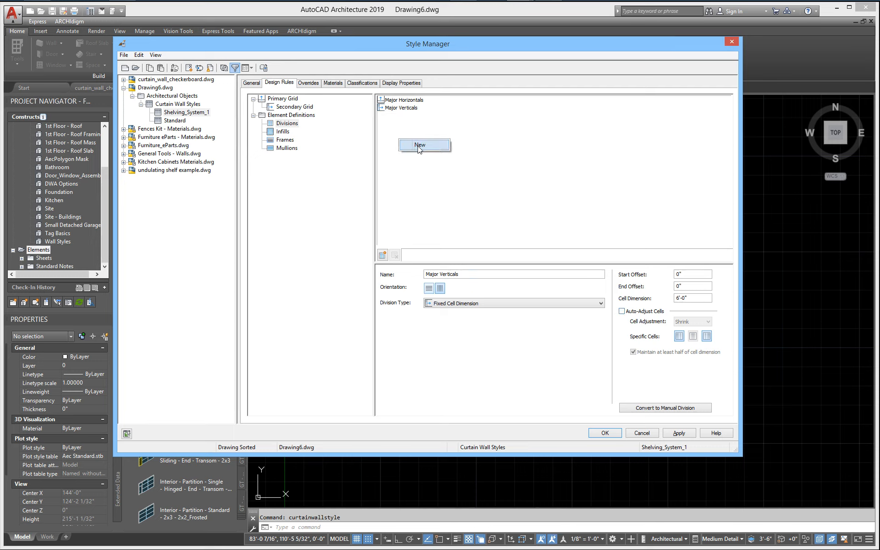
{"action": "left_click", "coordinate": [418, 146]}
{"action": "type", "text": "Mi"}
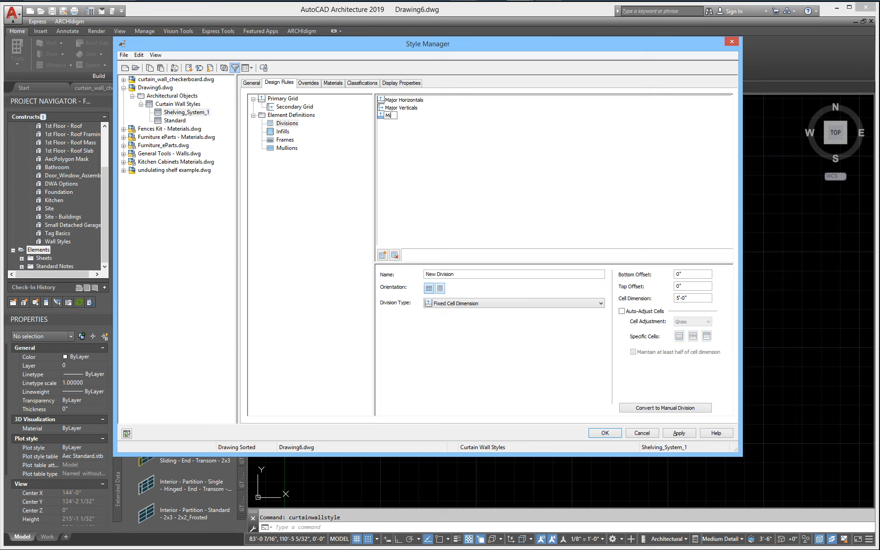
{"action": "type", "text": "nor Horizontals"}
{"action": "key", "text": "Return"}
{"action": "left_click", "coordinate": [405, 116]}
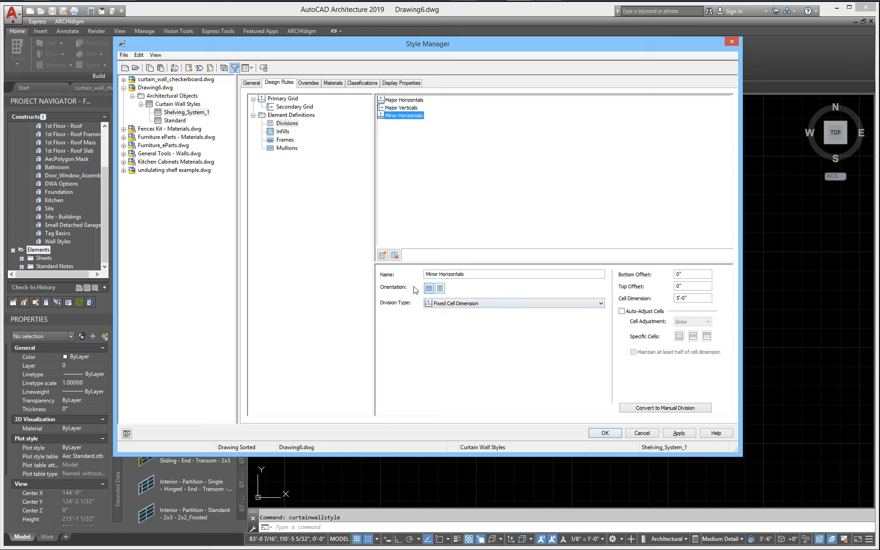
{"action": "left_click", "coordinate": [430, 290]}
- Set the Minor Horizontals division to a fixed cell dimension of 2'-0"
{"action": "left_click_drag", "start_coordinate": [699, 298], "coordinate": [629, 305]}
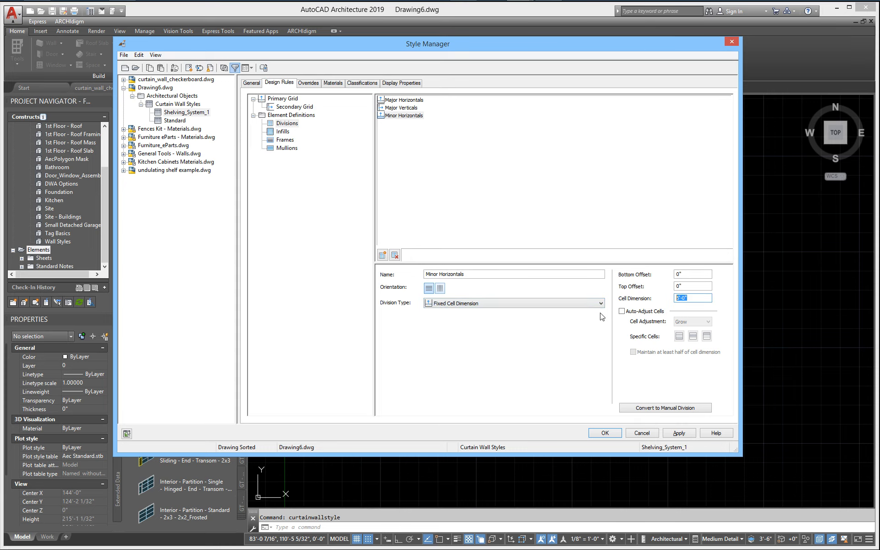
{"action": "type", "text": "2'-0\""}
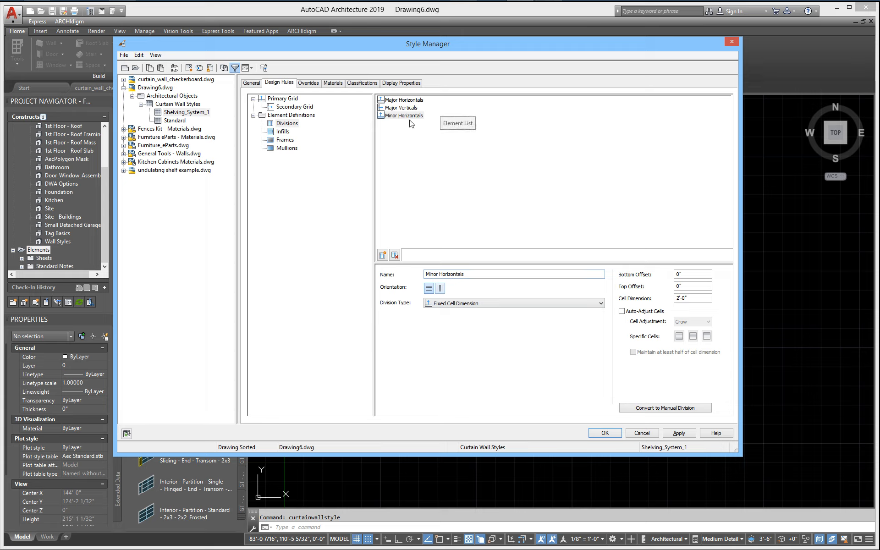
{"action": "left_click", "coordinate": [479, 303]}
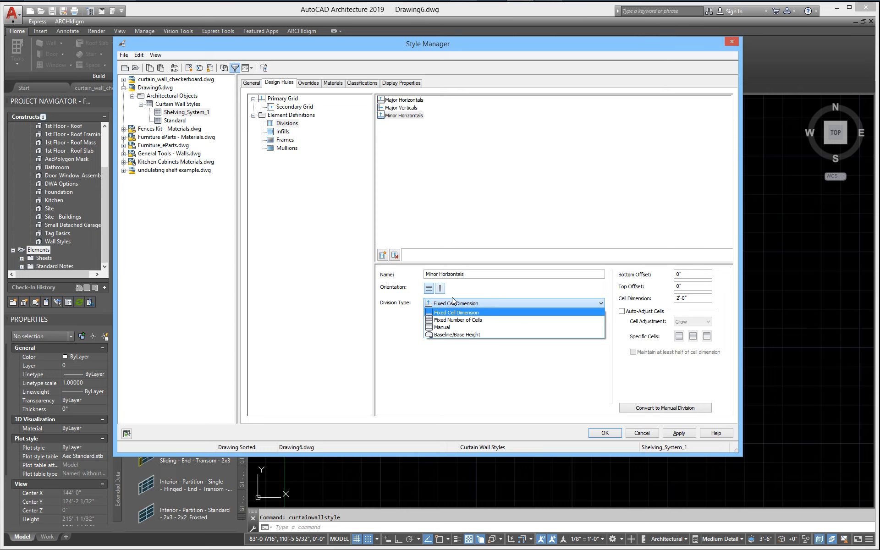
{"action": "left_click", "coordinate": [455, 313]}
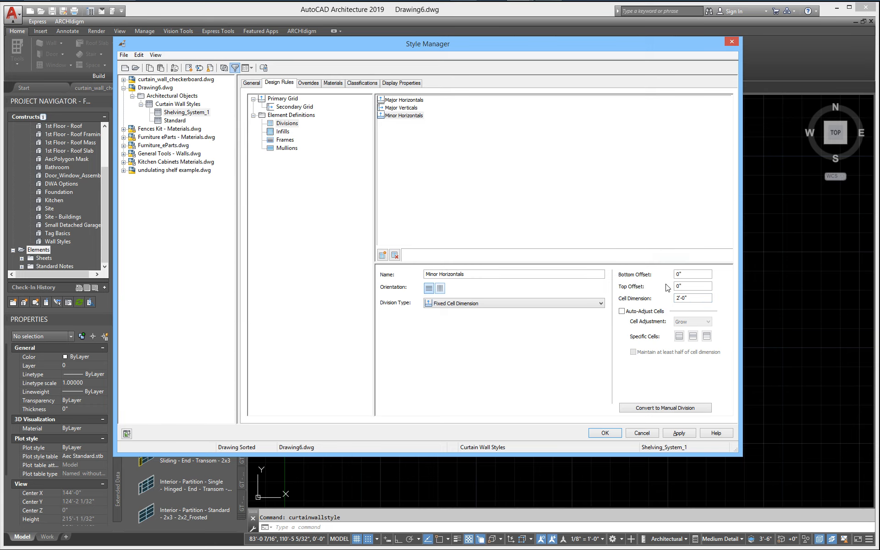
{"action": "left_click", "coordinate": [679, 288]}
- Add a division definition named Minor Verticals with vertical orientation and a cell dimension of 3'
{"action": "right_click", "coordinate": [407, 148]}
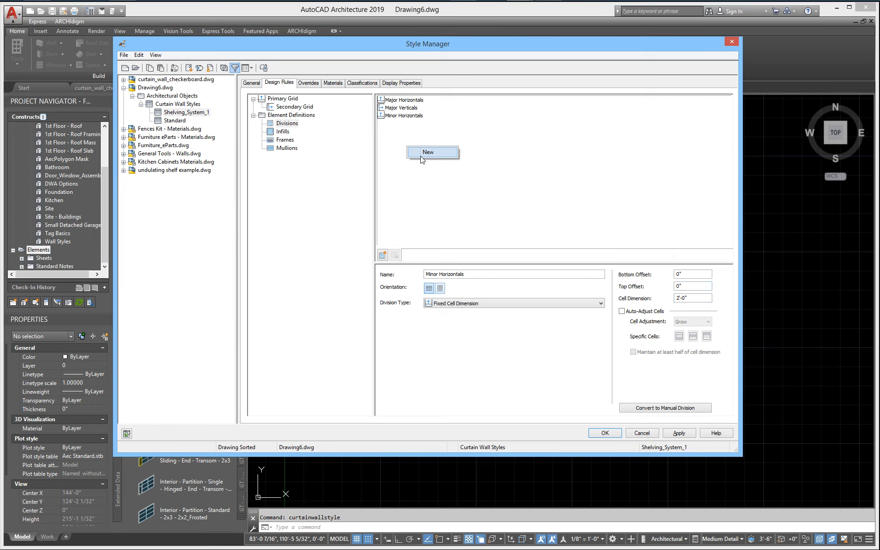
{"action": "left_click", "coordinate": [422, 154]}
{"action": "type", "text": "Minor V"}
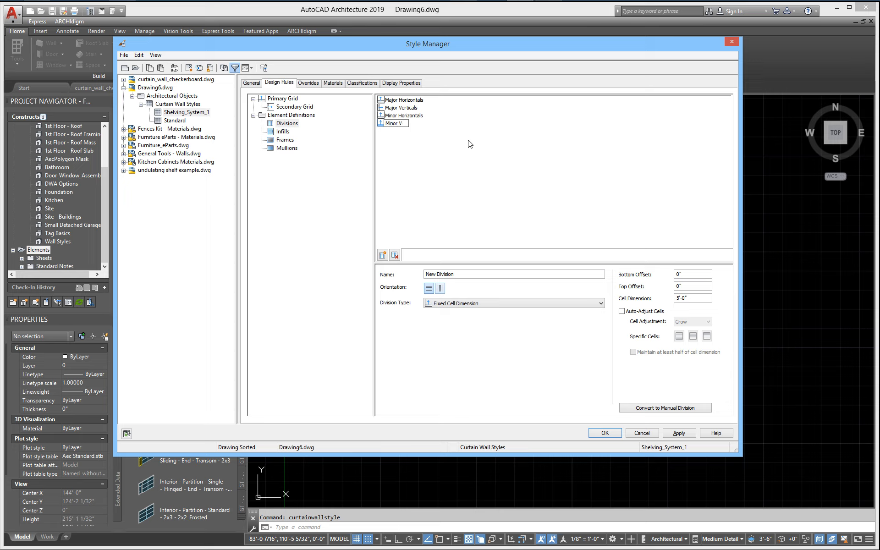
{"action": "type", "text": "erticals"}
{"action": "key", "text": "Return"}
{"action": "left_click", "coordinate": [441, 288]}
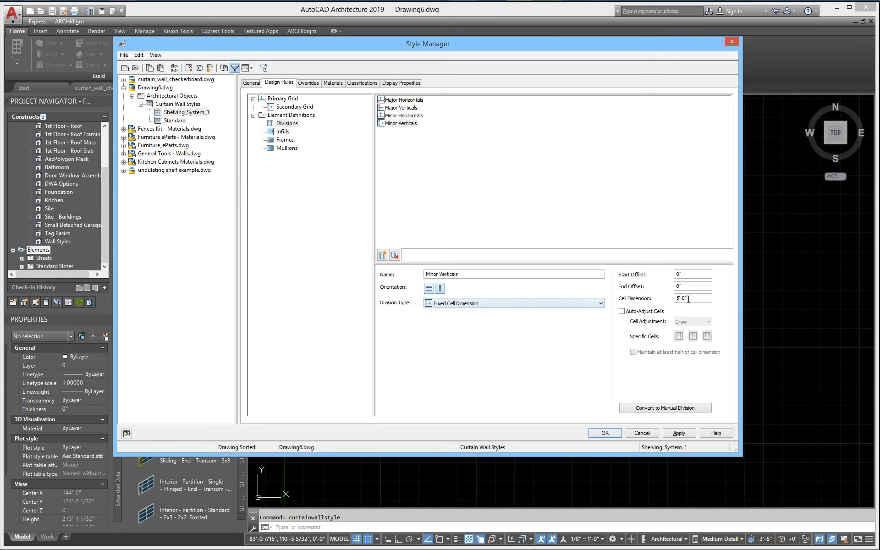
{"action": "left_click_drag", "start_coordinate": [690, 298], "coordinate": [653, 301]}
{"action": "type", "text": "3"}
- Add a division definition named Leg Height with horizontal orientation and the Manual division type
{"action": "right_click", "coordinate": [403, 152]}
{"action": "left_click", "coordinate": [415, 158]}
{"action": "type", "text": "Leg Height"}
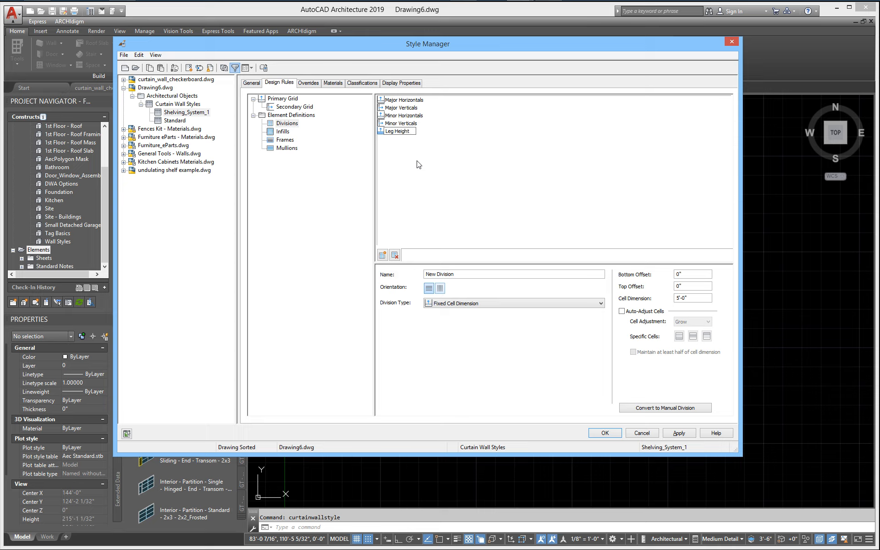
{"action": "key", "text": "Return"}
{"action": "left_click", "coordinate": [397, 131]}
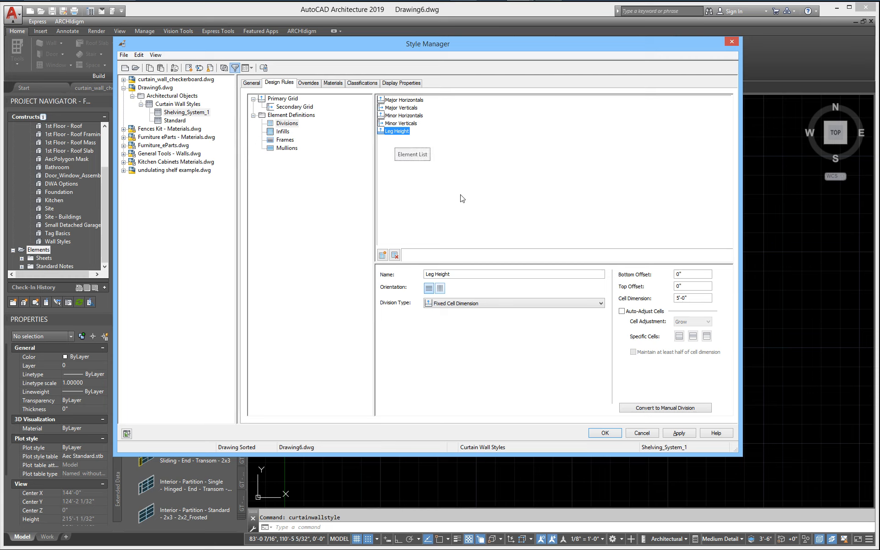
{"action": "left_click", "coordinate": [428, 289]}
{"action": "left_click", "coordinate": [469, 304]}
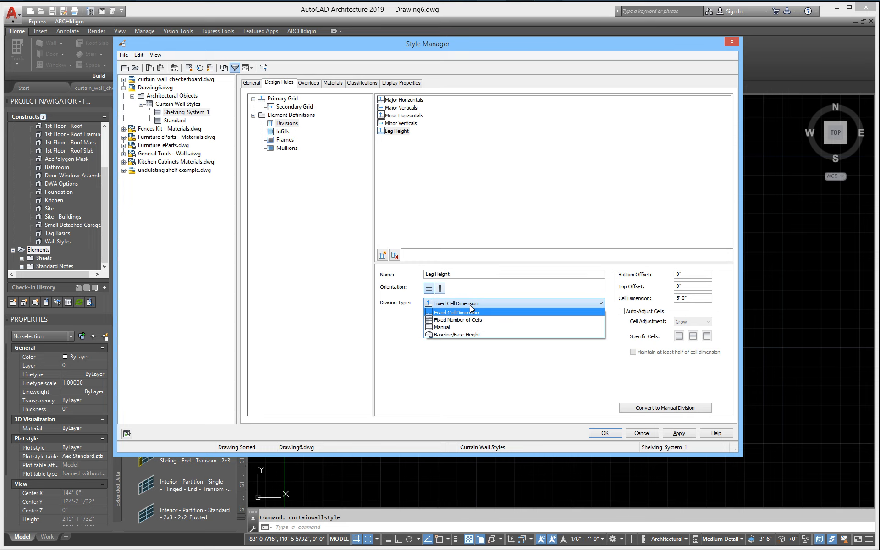
{"action": "left_click", "coordinate": [443, 327]}
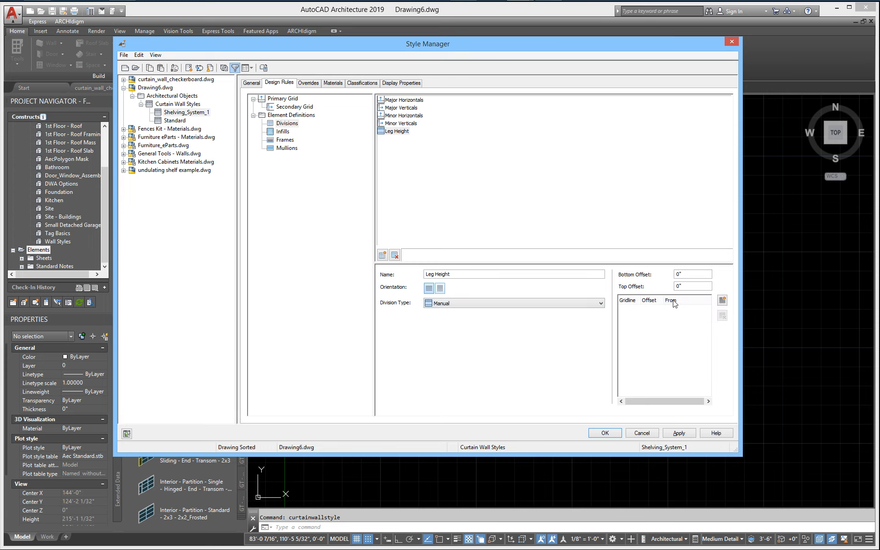
- Add a gridline to the Leg Height division, offset 1'-4" from Grid Bottom
{"action": "left_click", "coordinate": [724, 300]}
{"action": "left_click", "coordinate": [696, 311]}
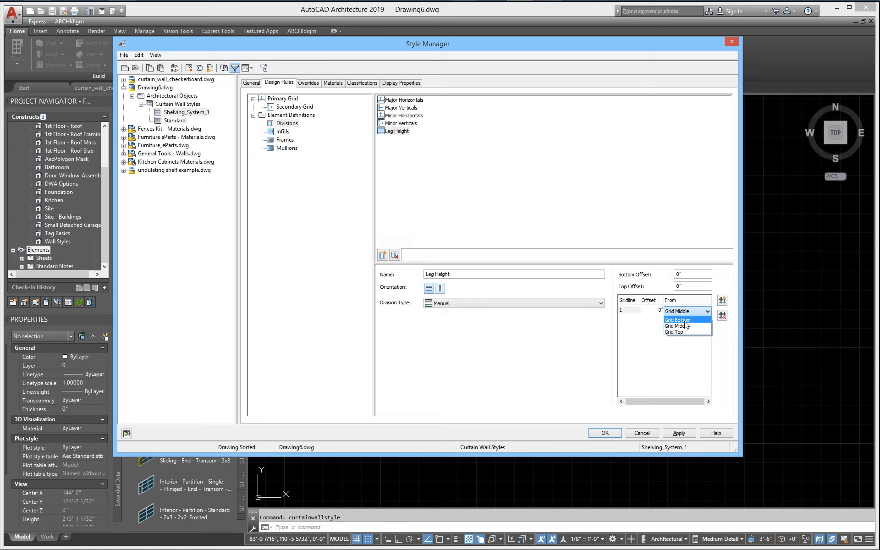
{"action": "left_click", "coordinate": [685, 321]}
{"action": "left_click", "coordinate": [653, 311]}
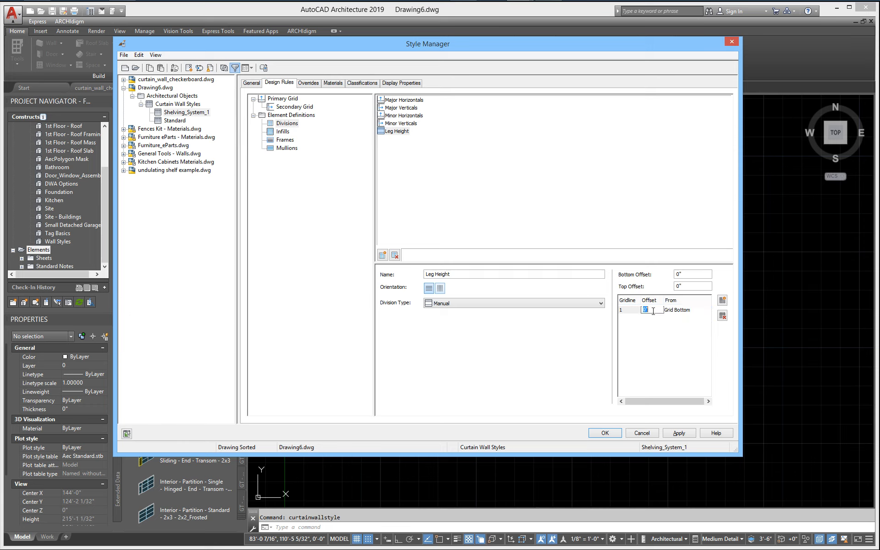
{"action": "type", "text": "1'4"}
{"action": "key", "text": "Return"}
- Assign the Leg Height division to the primary grid
{"action": "left_click", "coordinate": [283, 99]}
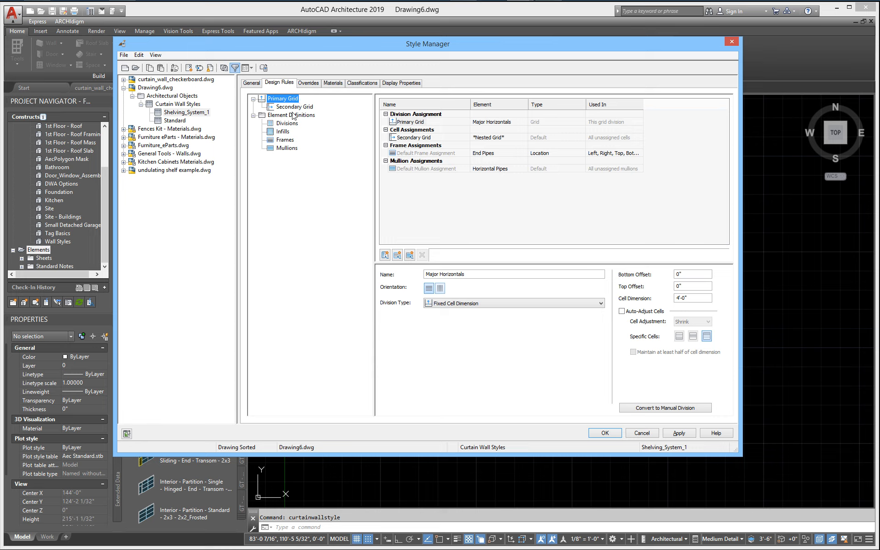
{"action": "left_click", "coordinate": [494, 123]}
{"action": "left_click", "coordinate": [494, 123]}
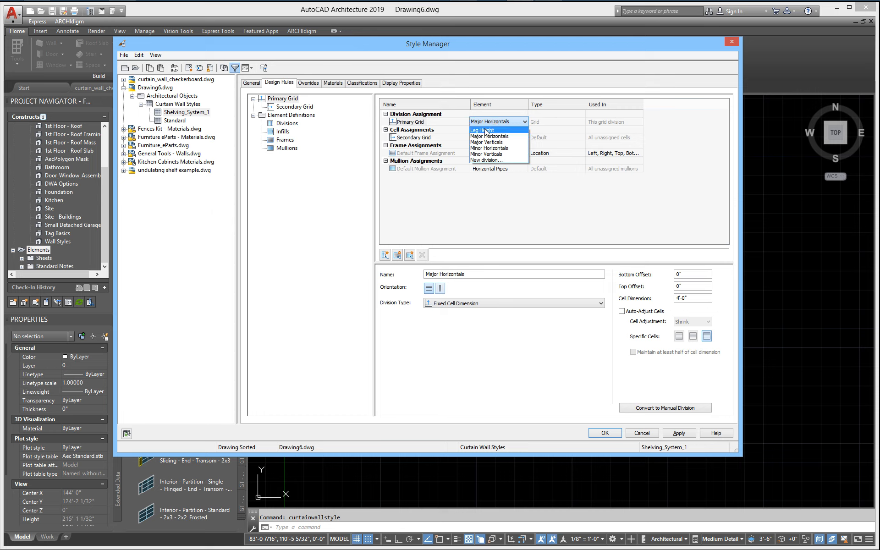
{"action": "left_click", "coordinate": [486, 130]}
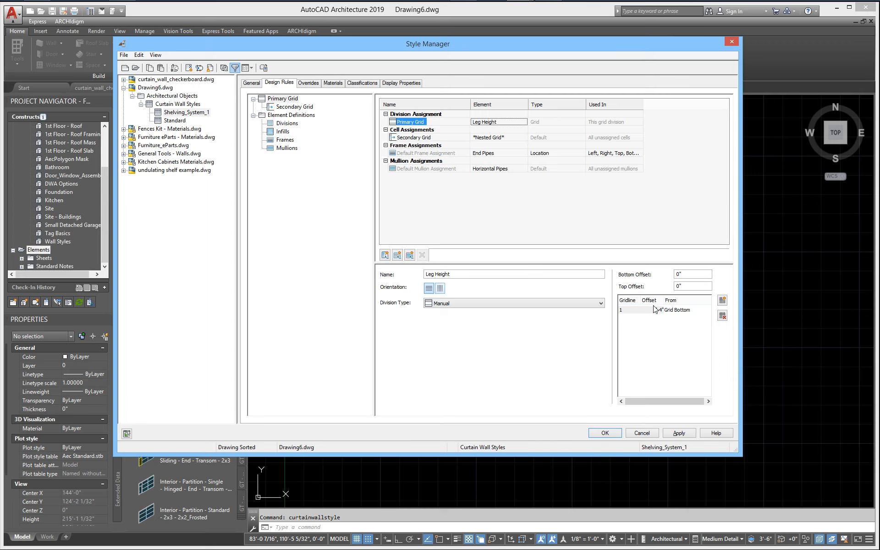
- Add a nested grid named Legs to the primary grid's cell assignments
{"action": "left_click", "coordinate": [409, 140]}
{"action": "right_click", "coordinate": [411, 139]}
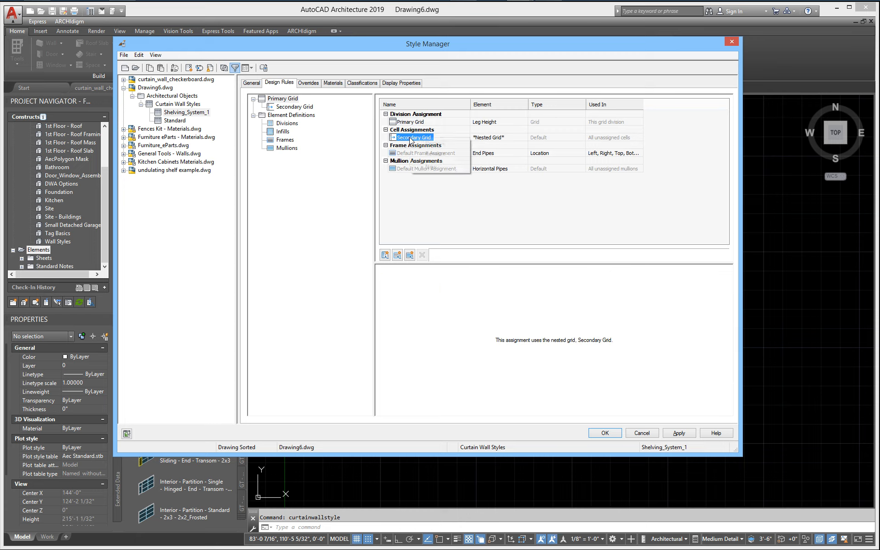
{"action": "left_click", "coordinate": [431, 166]}
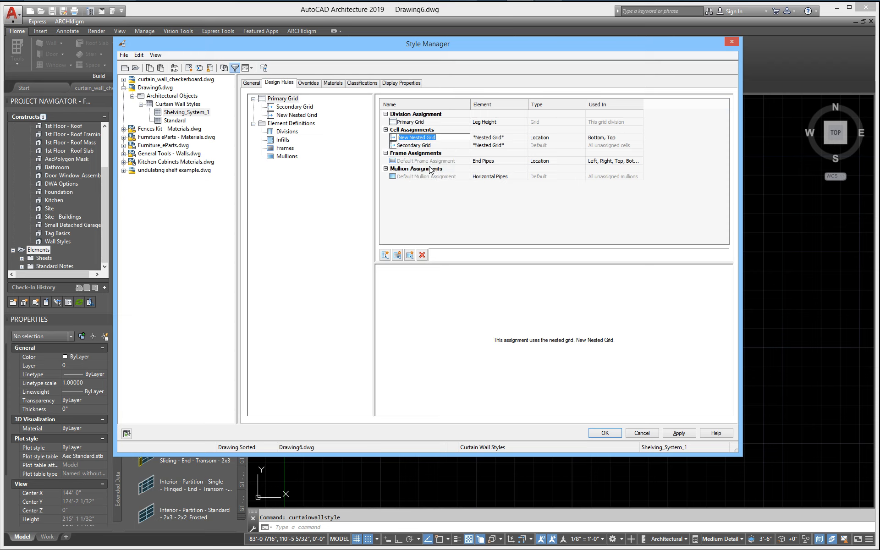
{"action": "type", "text": "Legs"}
{"action": "key", "text": "Return"}
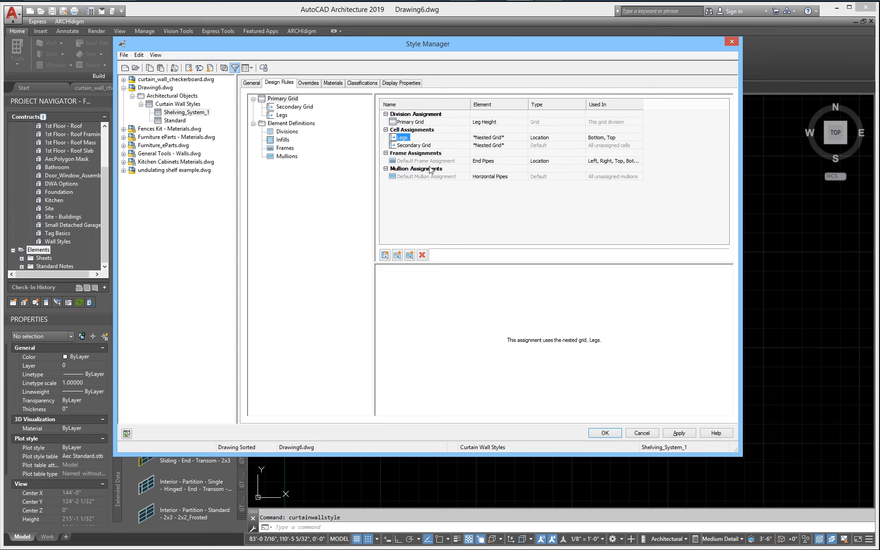
- Restrict the Legs nested grid's cell assignment to the Bottom cell only
{"action": "left_click", "coordinate": [622, 138]}
{"action": "left_click", "coordinate": [639, 138]}
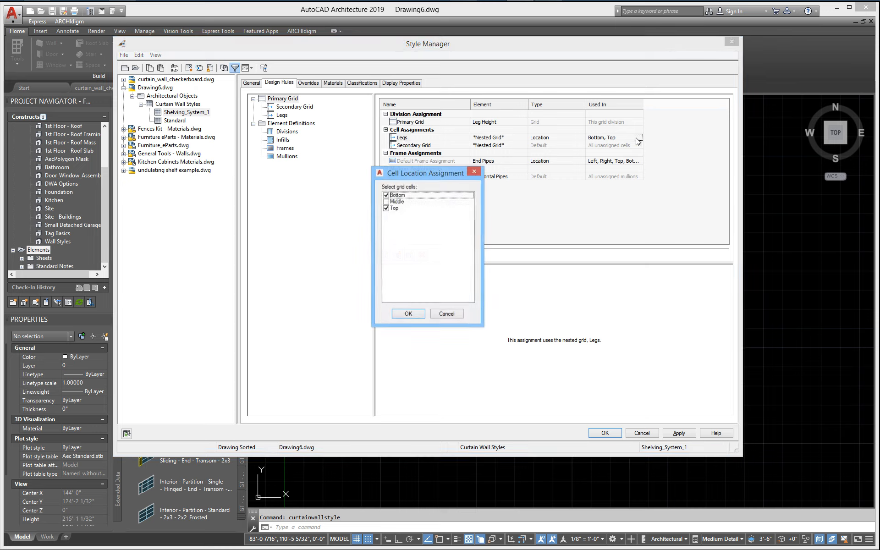
{"action": "left_click", "coordinate": [386, 208]}
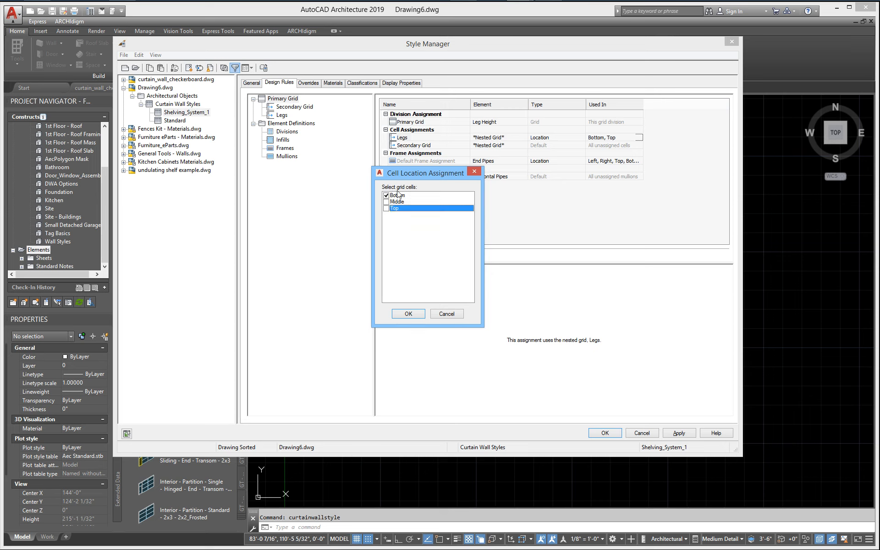
{"action": "left_click", "coordinate": [409, 313]}
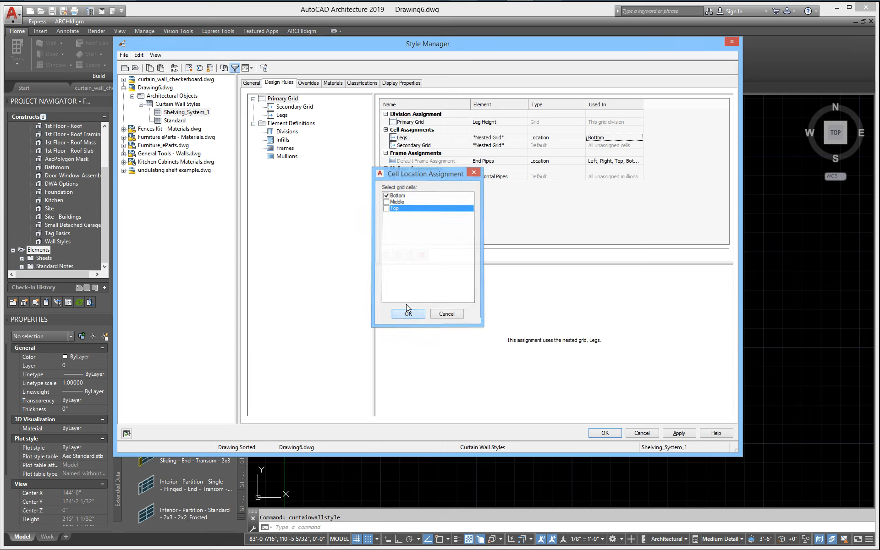
- Rename the primary grid's Secondary Grid cell assignment as Body
{"action": "left_click", "coordinate": [413, 145]}
{"action": "right_click", "coordinate": [412, 147]}
{"action": "left_click", "coordinate": [428, 164]}
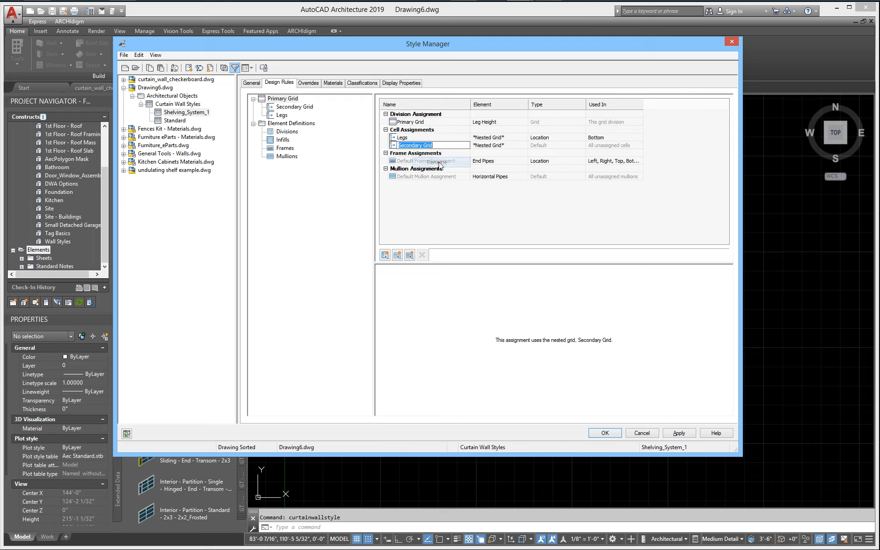
{"action": "type", "text": "Body"}
{"action": "key", "text": "Return"}
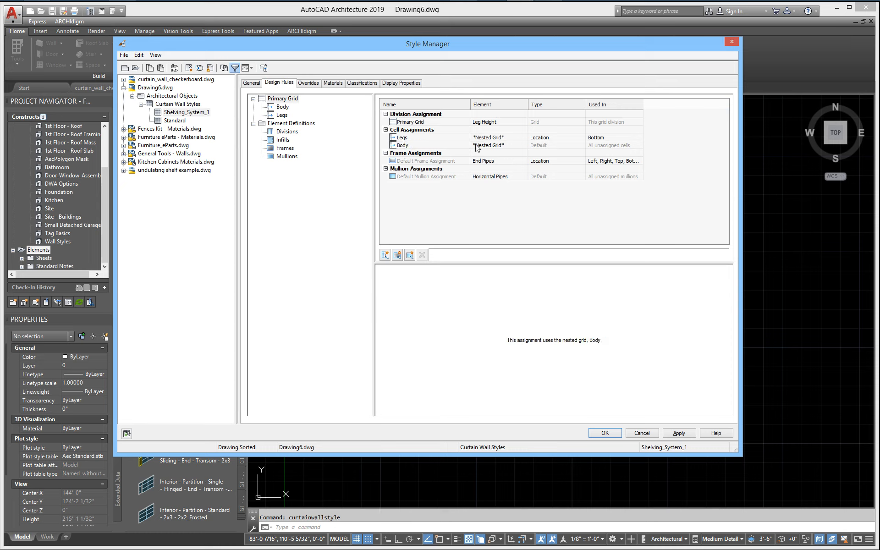
- Limit the primary grid's End Pipes frame assignment to the Left and Right edges by excluding Top and Bottom
{"action": "left_click", "coordinate": [616, 161]}
{"action": "left_click", "coordinate": [639, 160]}
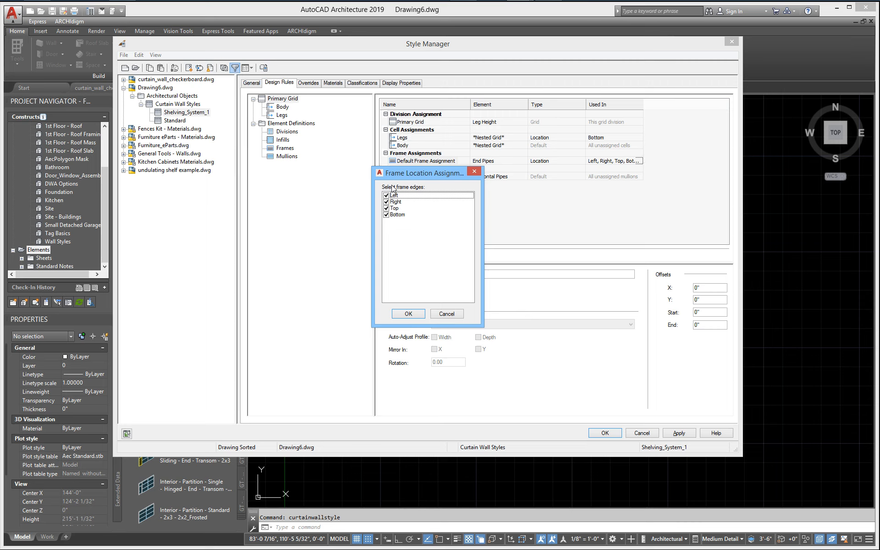
{"action": "left_click", "coordinate": [387, 215]}
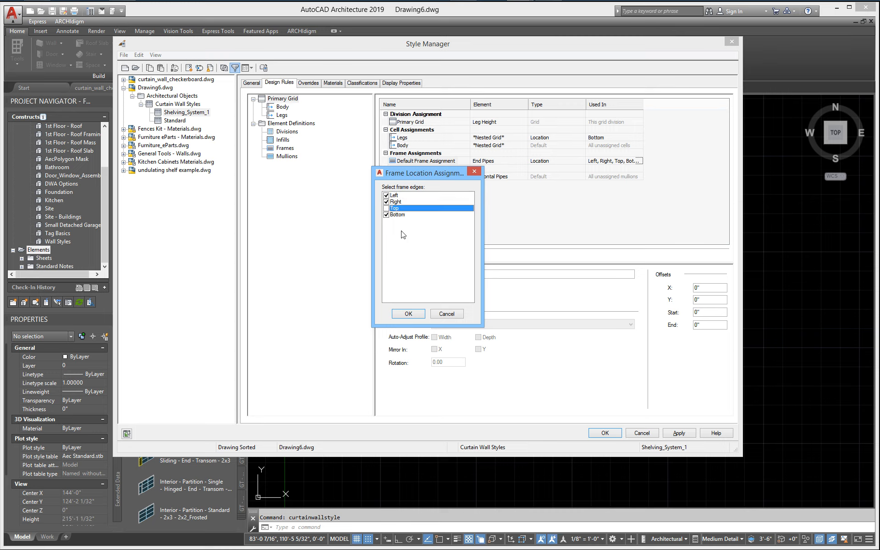
{"action": "left_click", "coordinate": [386, 208]}
{"action": "left_click", "coordinate": [412, 314]}
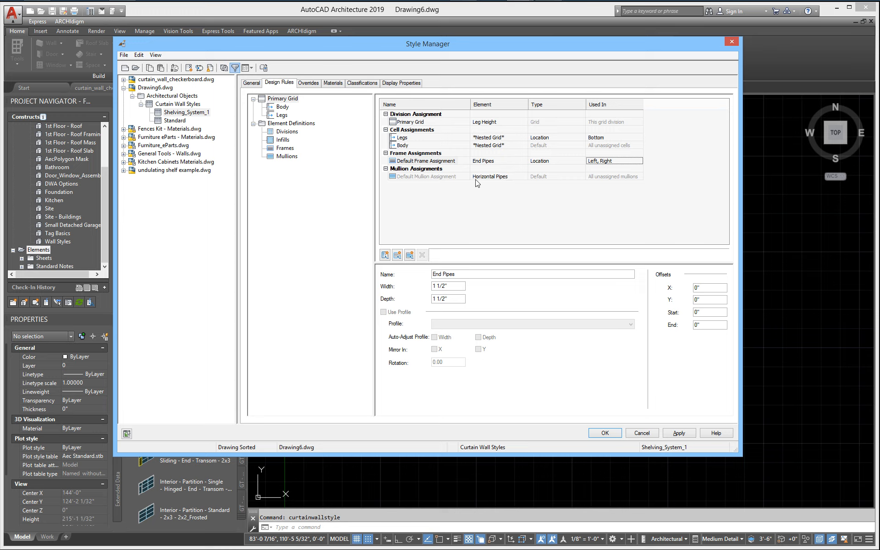
- Check the primary grid's division and choose Horizontal Pipes as its default mullion element
{"action": "left_click", "coordinate": [447, 178]}
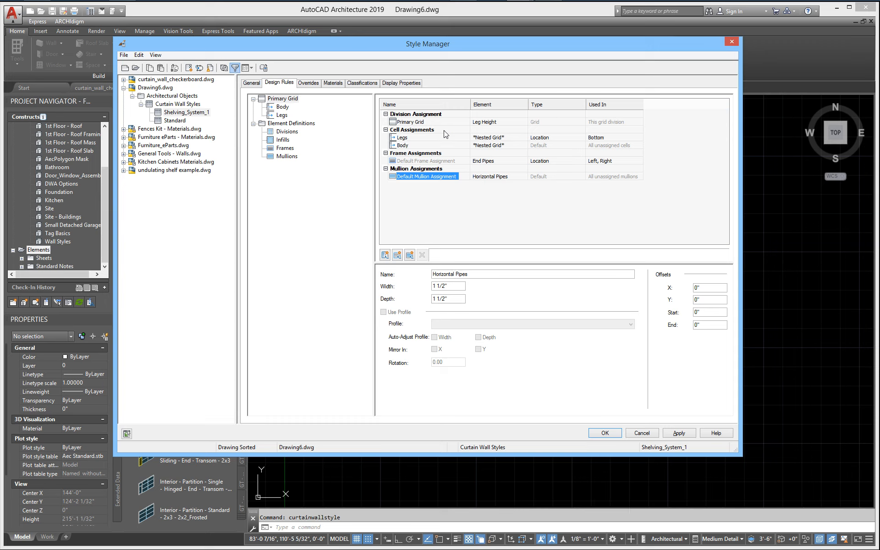
{"action": "left_click", "coordinate": [412, 123]}
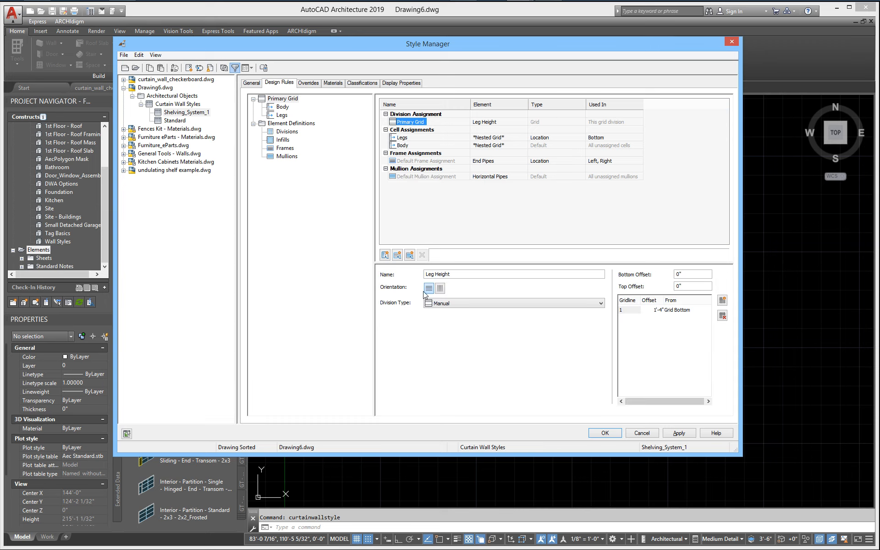
{"action": "left_click", "coordinate": [421, 178]}
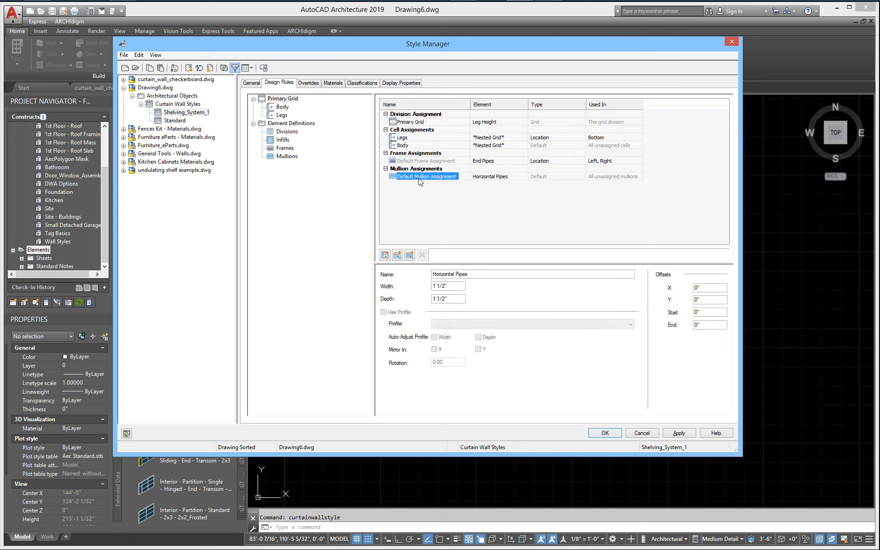
{"action": "left_click", "coordinate": [515, 177]}
{"action": "left_click", "coordinate": [514, 177]}
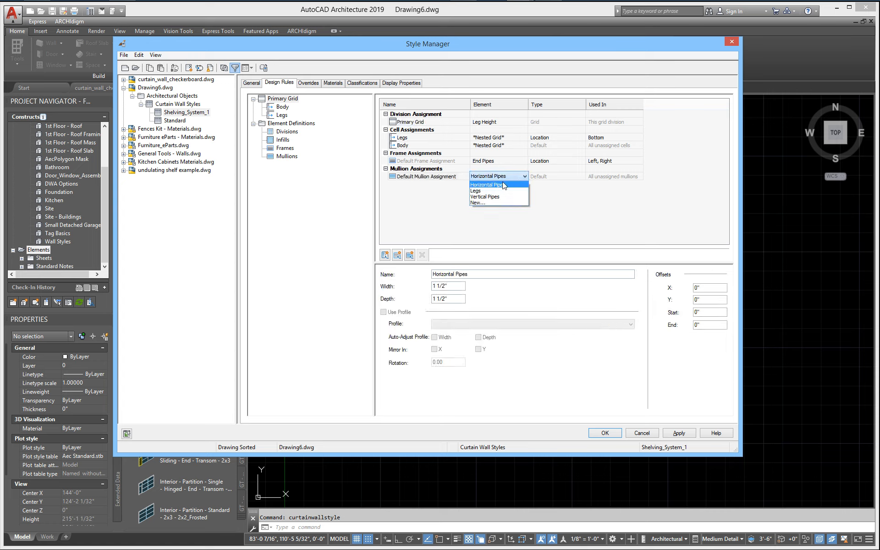
{"action": "left_click", "coordinate": [487, 185]}
{"action": "left_click", "coordinate": [489, 219]}
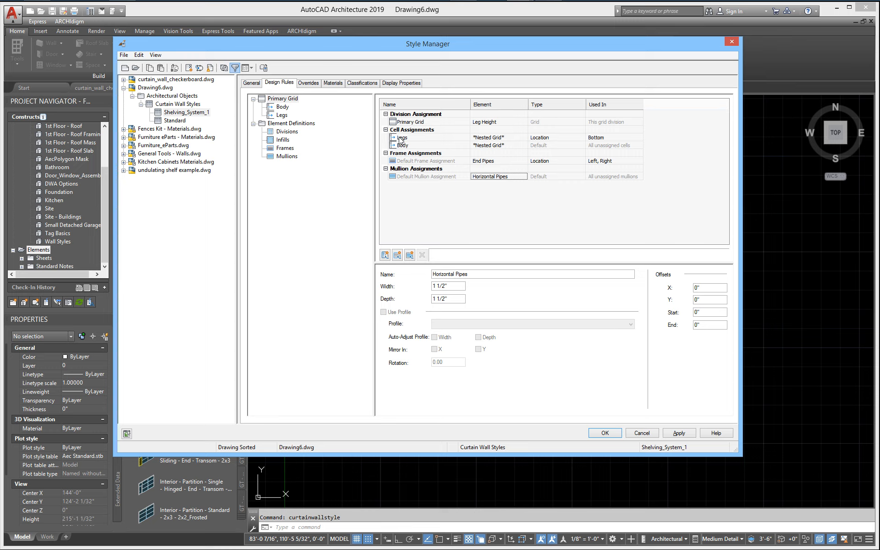
- Change the Body grid's default cell assignment to a nested grid
{"action": "left_click", "coordinate": [283, 107]}
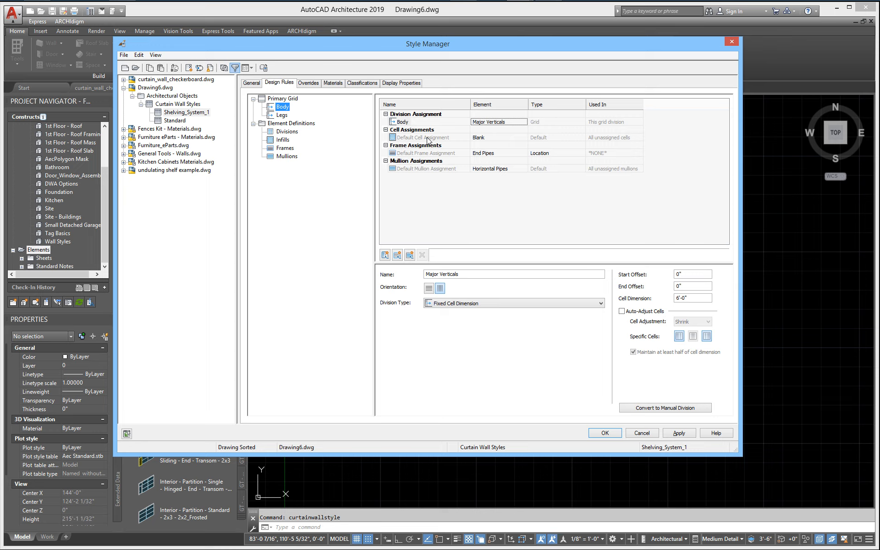
{"action": "left_click", "coordinate": [483, 139]}
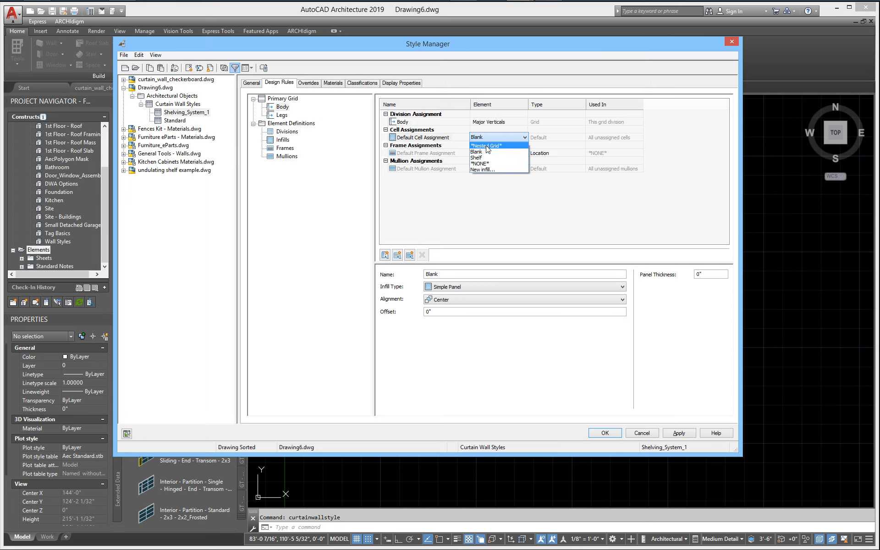
{"action": "left_click", "coordinate": [488, 146]}
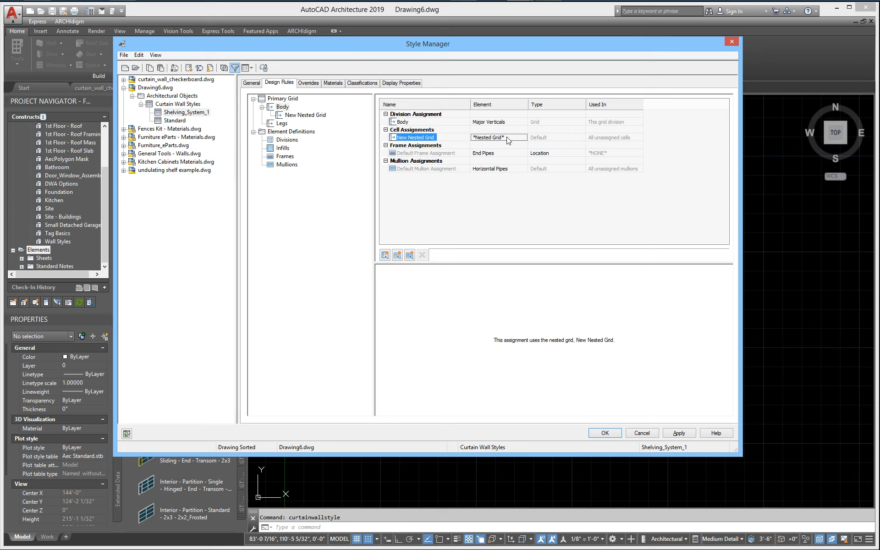
- Set the Body grid's division to Minor Verticals
{"action": "left_click", "coordinate": [491, 122]}
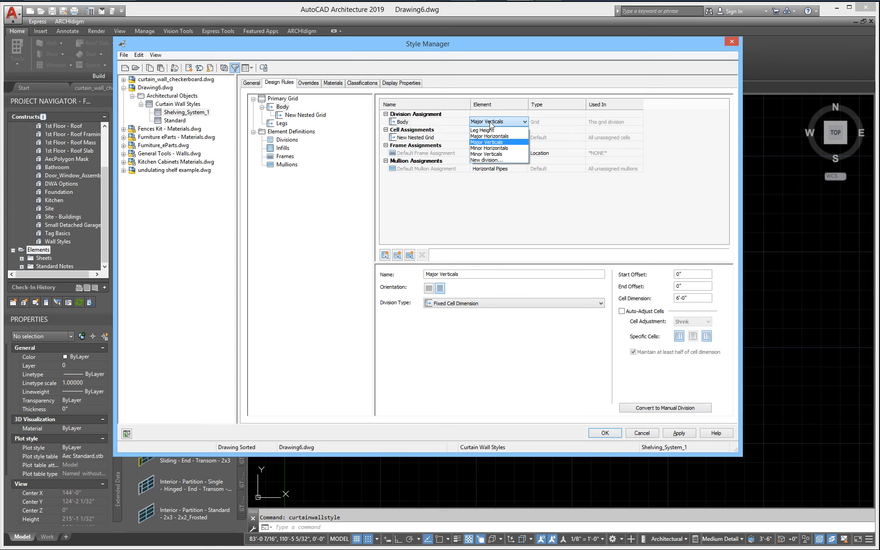
{"action": "left_click", "coordinate": [488, 155]}
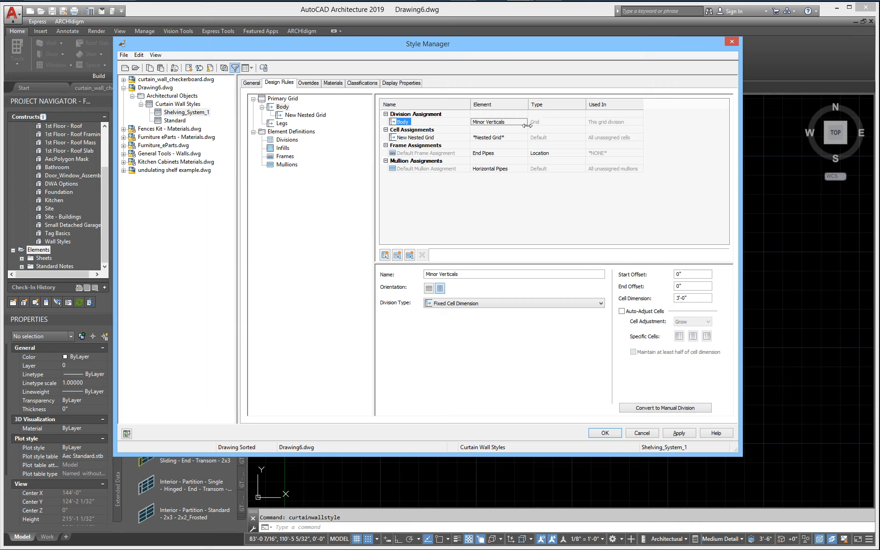
{"action": "left_click", "coordinate": [430, 137]}
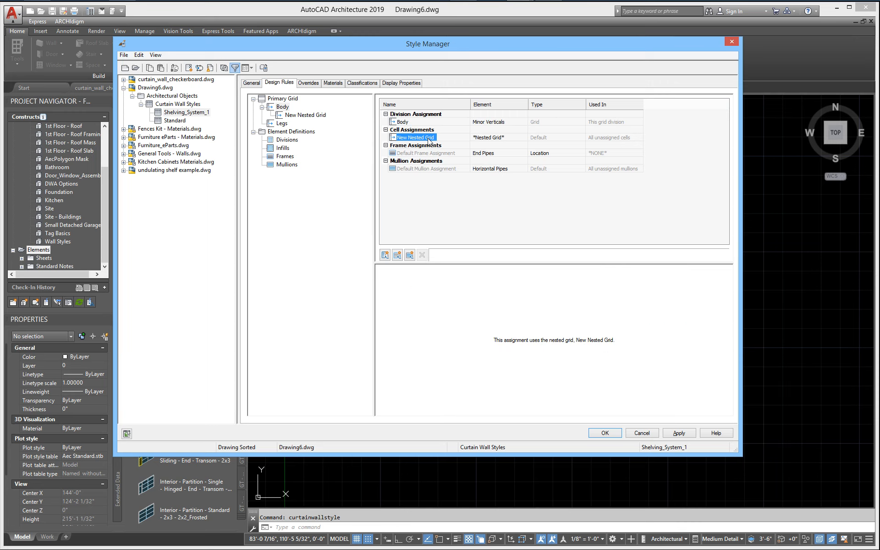
{"action": "right_click", "coordinate": [430, 137]}
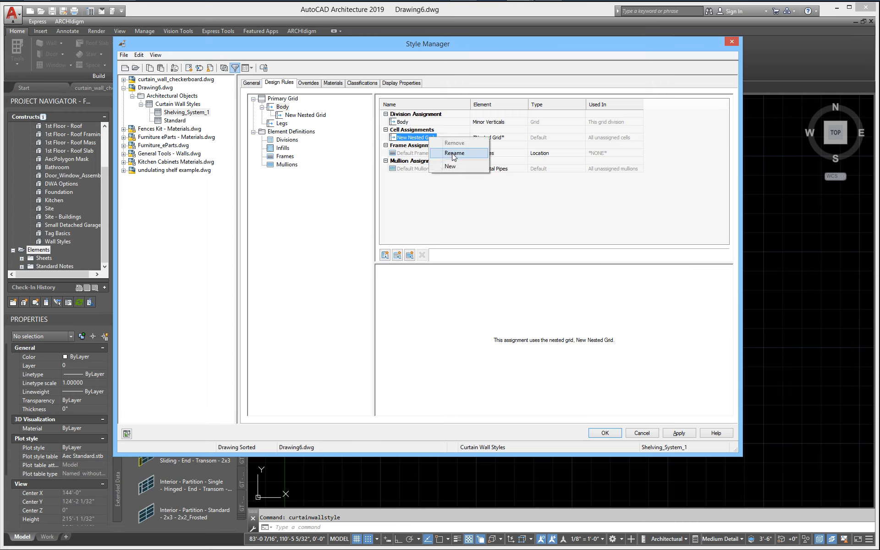
{"action": "left_click", "coordinate": [453, 153]}
{"action": "left_click", "coordinate": [403, 122]}
{"action": "left_click", "coordinate": [431, 138]}
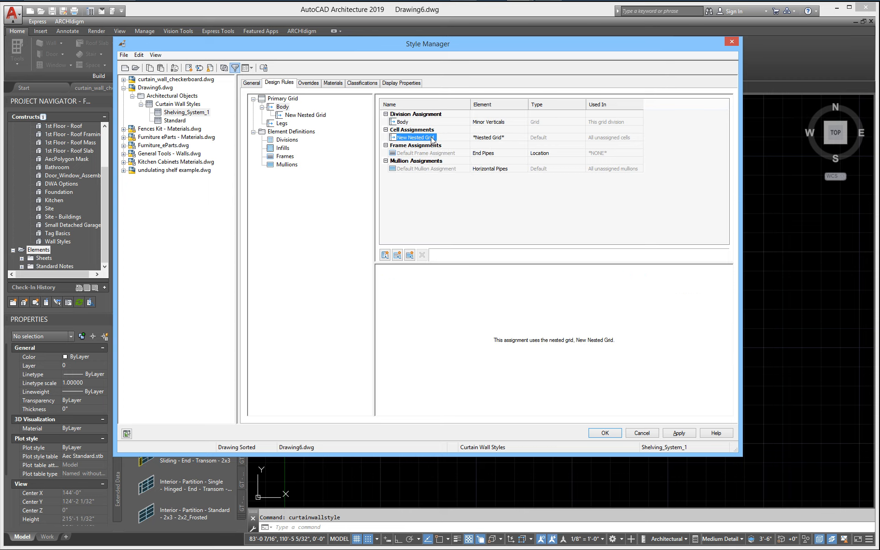
{"action": "right_click", "coordinate": [431, 138]}
{"action": "left_click", "coordinate": [450, 154]}
{"action": "left_click", "coordinate": [303, 115]}
- Rename the new nested grid under Body as Left and Right
{"action": "left_click", "coordinate": [282, 107]}
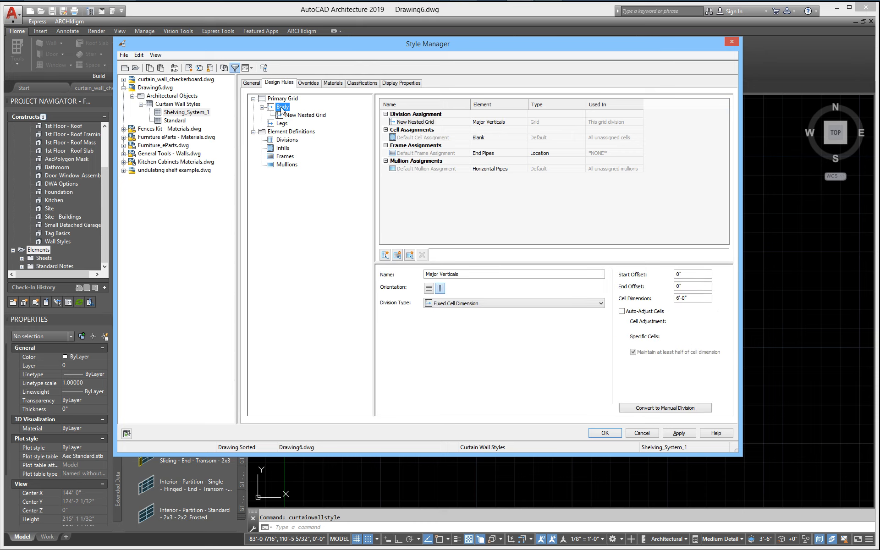
{"action": "right_click", "coordinate": [412, 138]}
{"action": "left_click", "coordinate": [429, 157]}
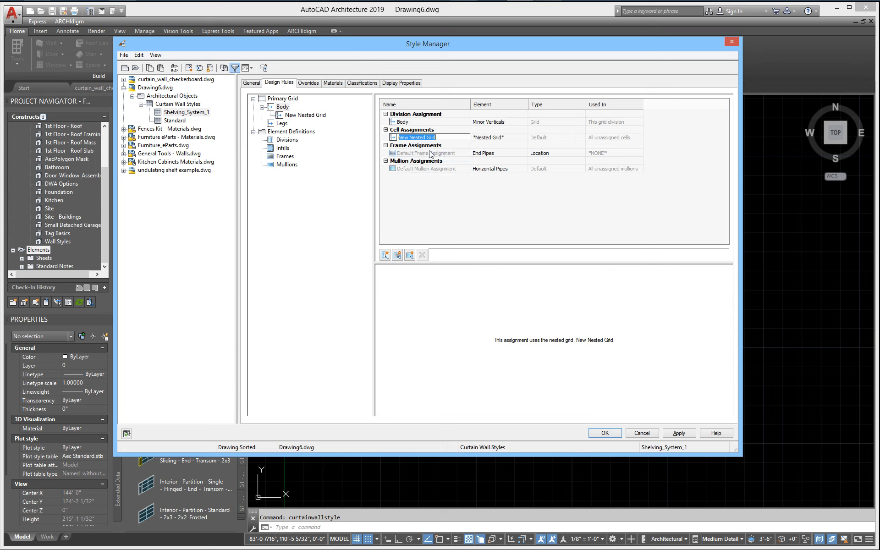
{"action": "type", "text": "Left and Right"}
{"action": "left_click", "coordinate": [432, 129]}
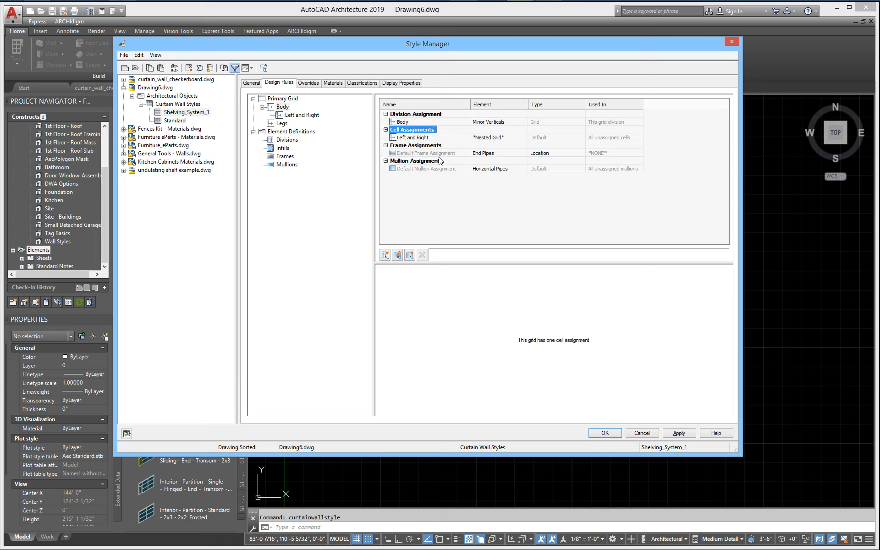
- Assign the Major Verticals division to the Body grid
{"action": "left_click", "coordinate": [283, 107]}
{"action": "left_click", "coordinate": [485, 122]}
{"action": "left_click", "coordinate": [485, 122]}
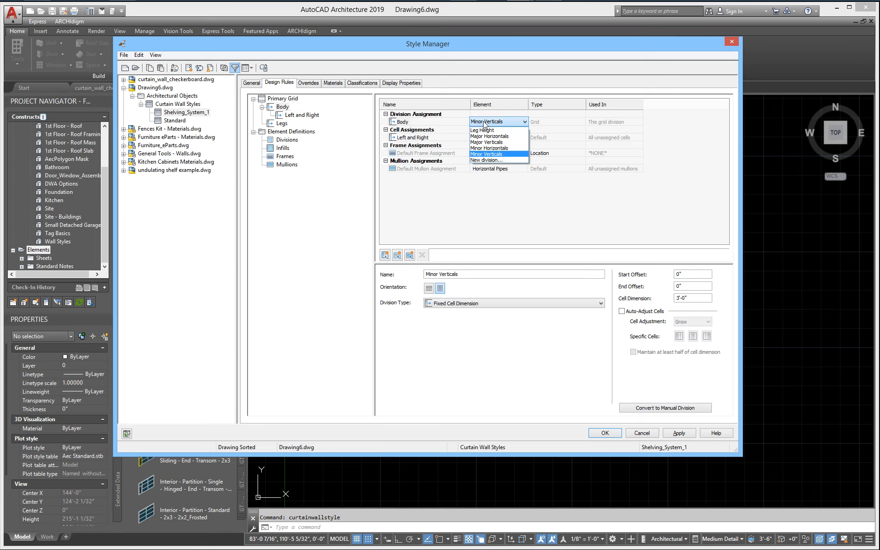
{"action": "left_click", "coordinate": [503, 143]}
- Assign the Minor Verticals division to the Left and Right grid
{"action": "left_click", "coordinate": [299, 116]}
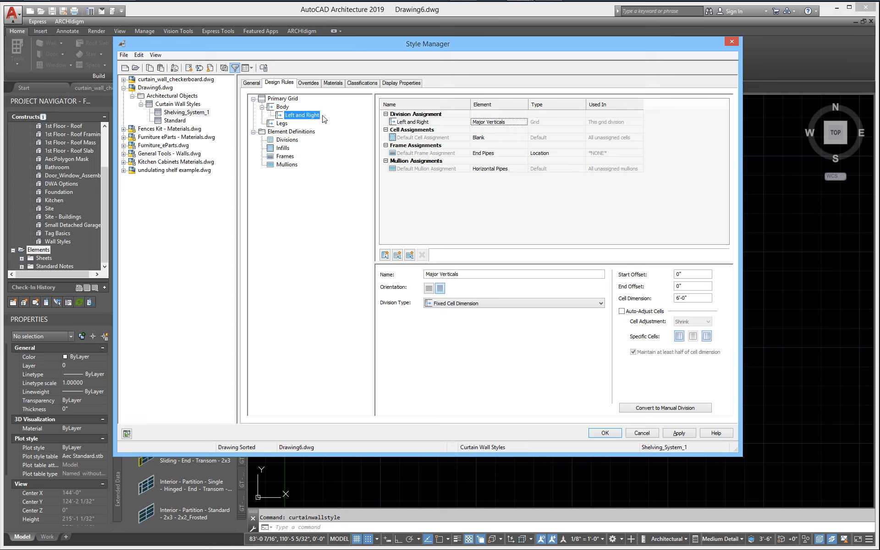
{"action": "left_click", "coordinate": [499, 122]}
{"action": "left_click", "coordinate": [499, 123]}
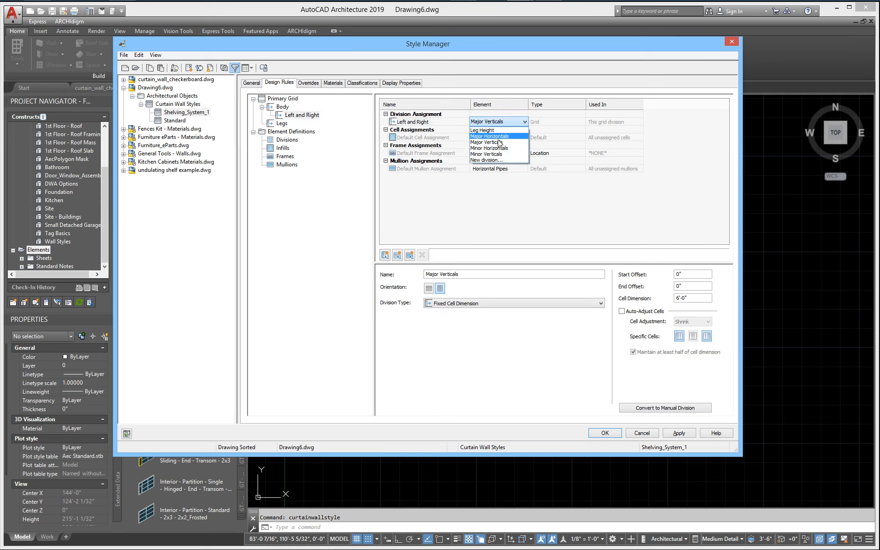
{"action": "left_click", "coordinate": [487, 154]}
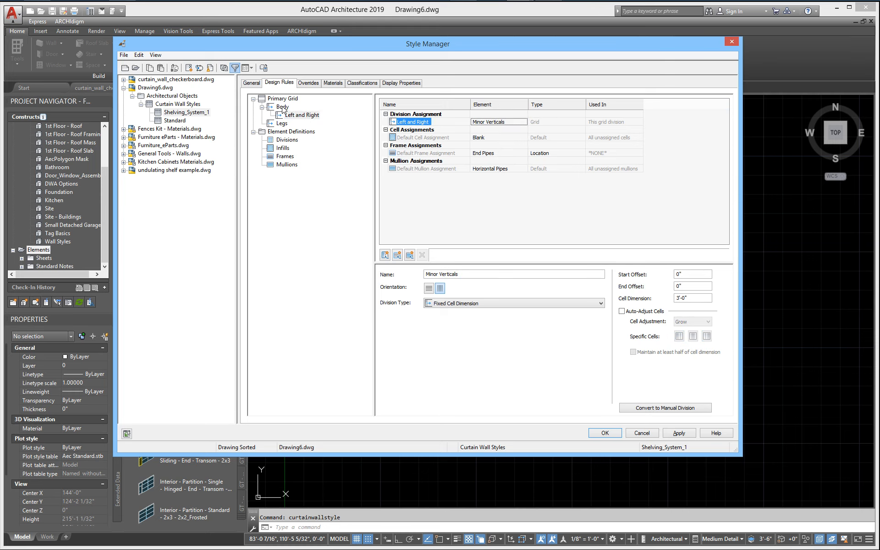
- Compare the Body and Left and Right grids, and set the Body grid's default mullion assignment to Vertical Pipes
{"action": "left_click", "coordinate": [283, 107]}
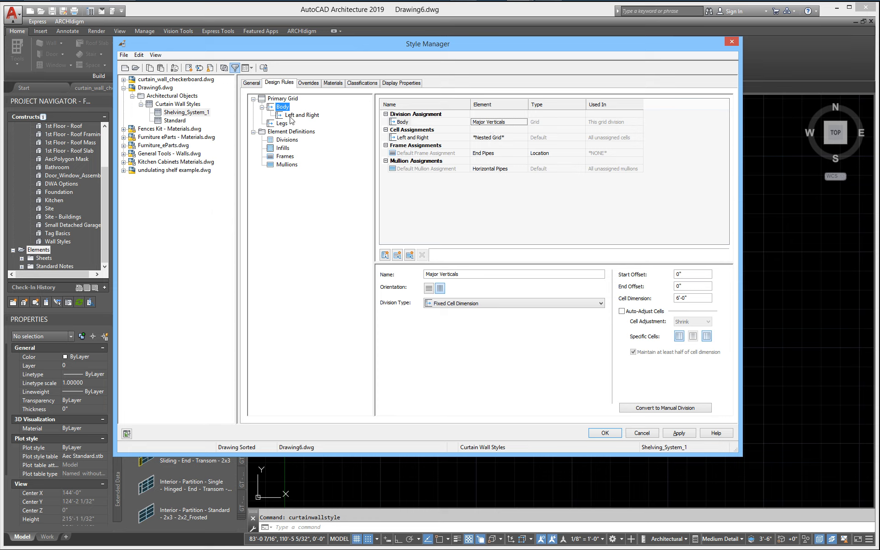
{"action": "left_click", "coordinate": [301, 116]}
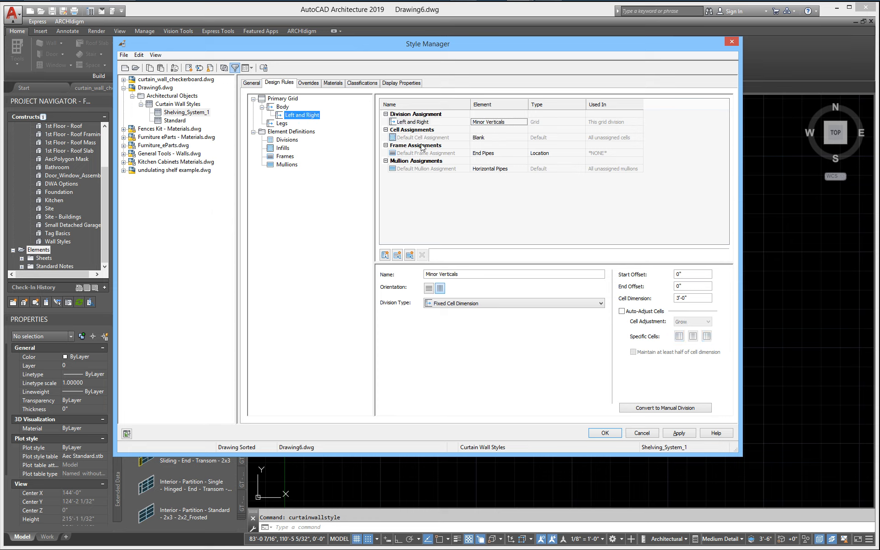
{"action": "left_click", "coordinate": [282, 109]}
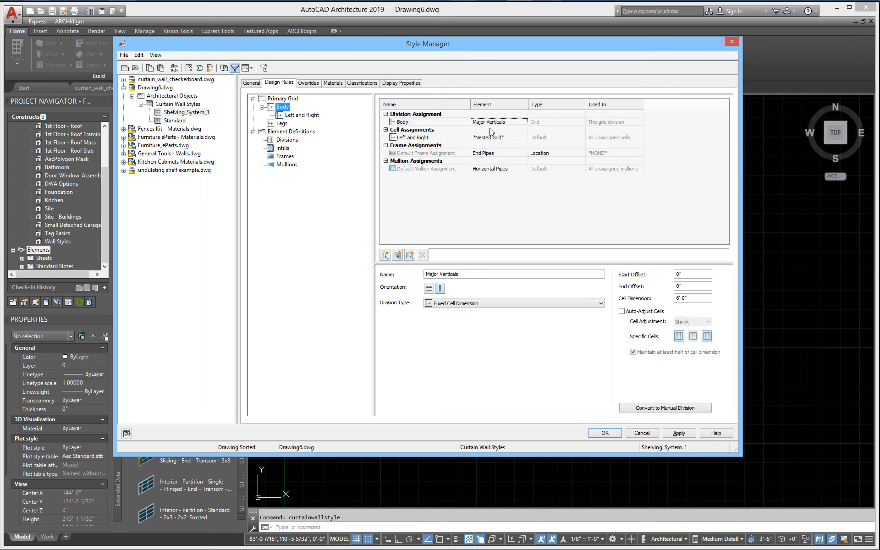
{"action": "left_click", "coordinate": [493, 169]}
{"action": "left_click", "coordinate": [494, 170]}
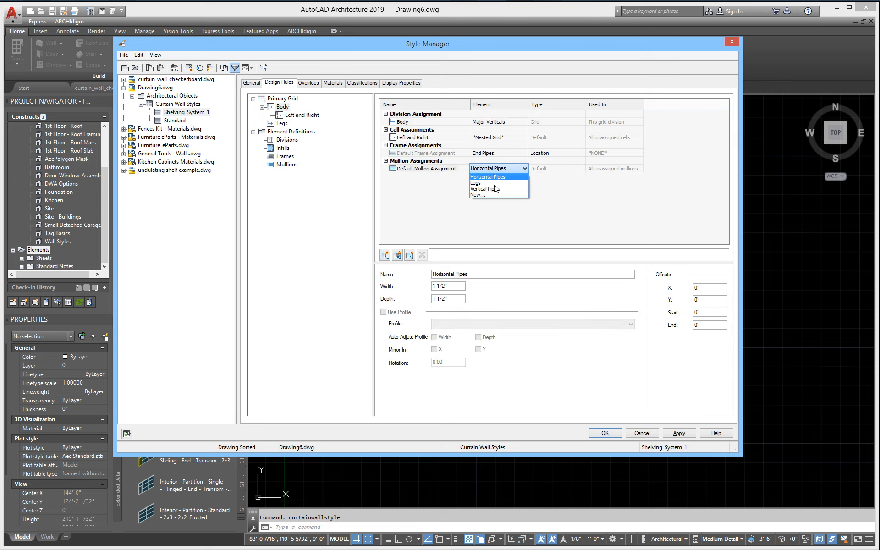
{"action": "left_click", "coordinate": [495, 190]}
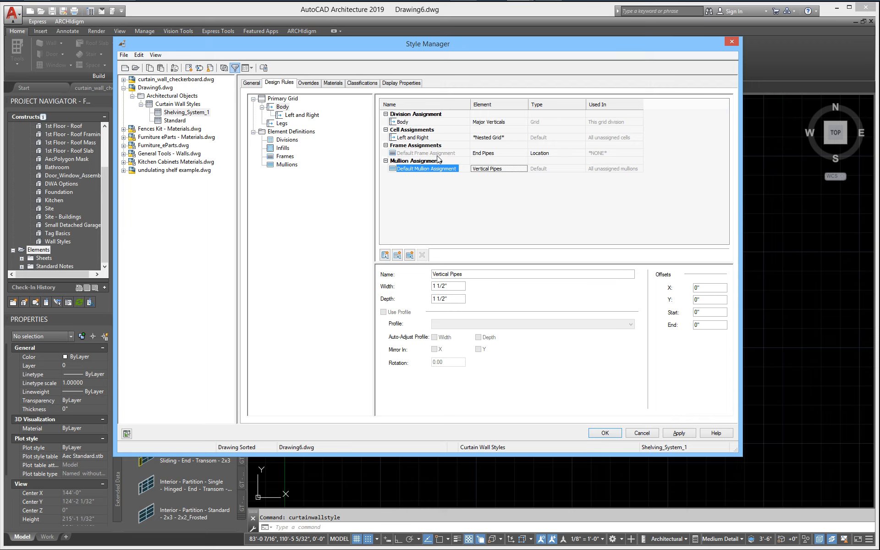
- Set the Left and Right grid's default mullion assignment to Vertical Pipes
{"action": "left_click", "coordinate": [302, 115]}
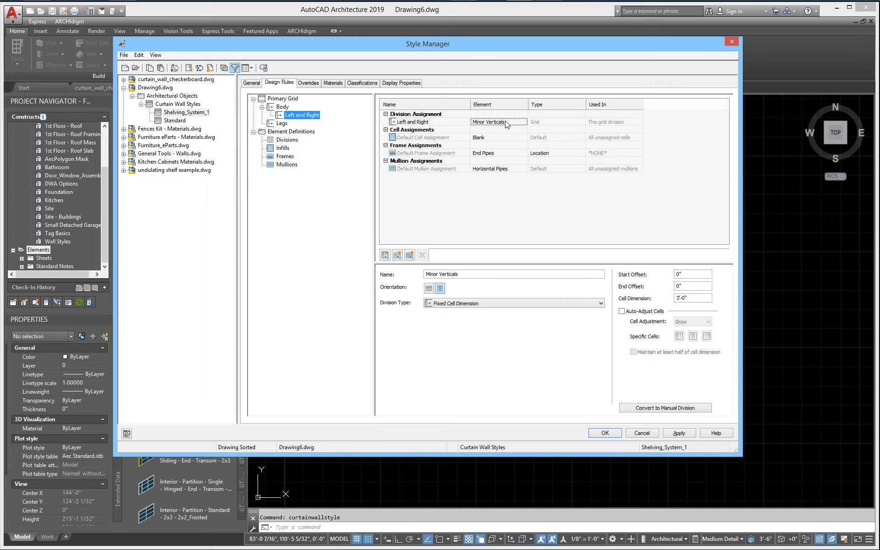
{"action": "left_click", "coordinate": [490, 170]}
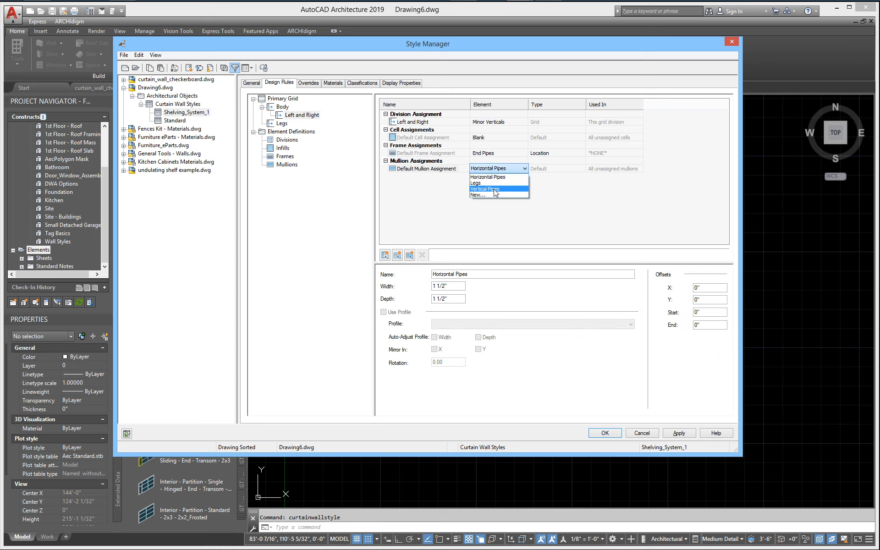
{"action": "left_click", "coordinate": [494, 189]}
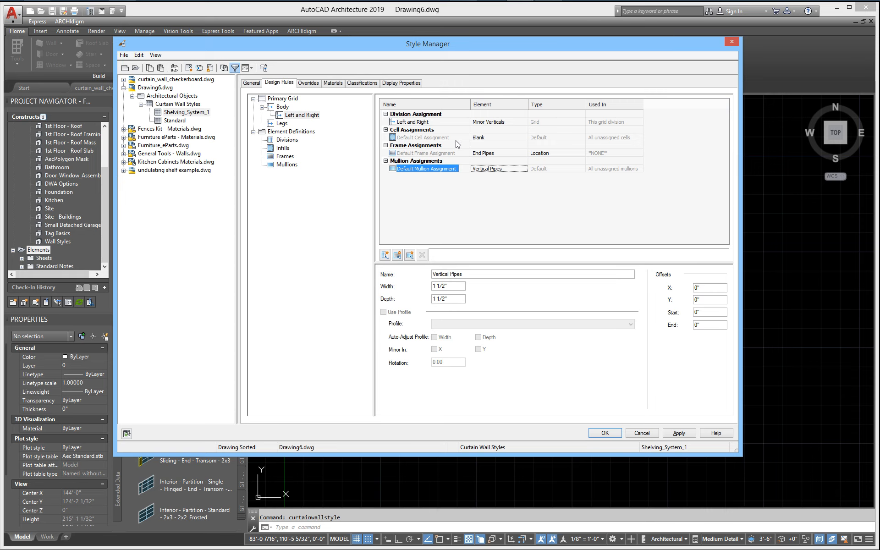
- Make the Left and Right grid's default cell assignment a nested grid and rename it Left
{"action": "left_click", "coordinate": [435, 138]}
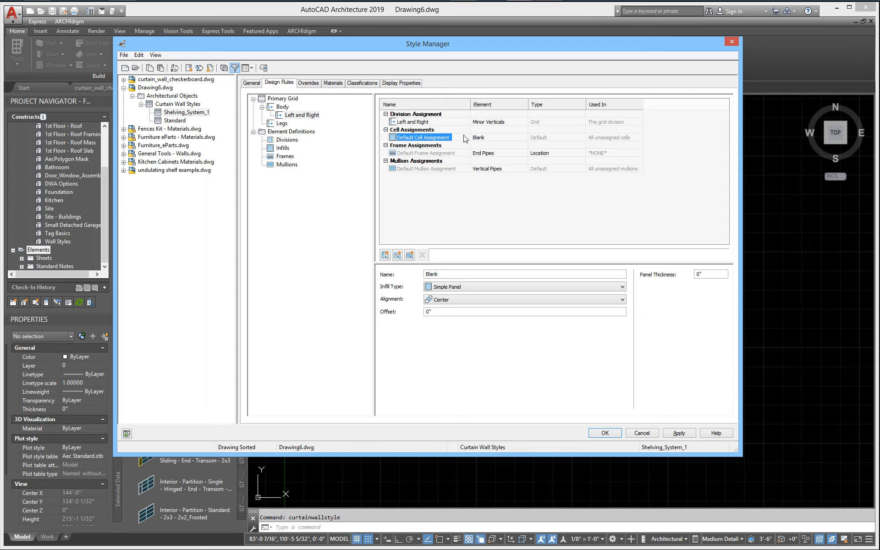
{"action": "right_click", "coordinate": [440, 137]}
{"action": "left_click", "coordinate": [501, 135]}
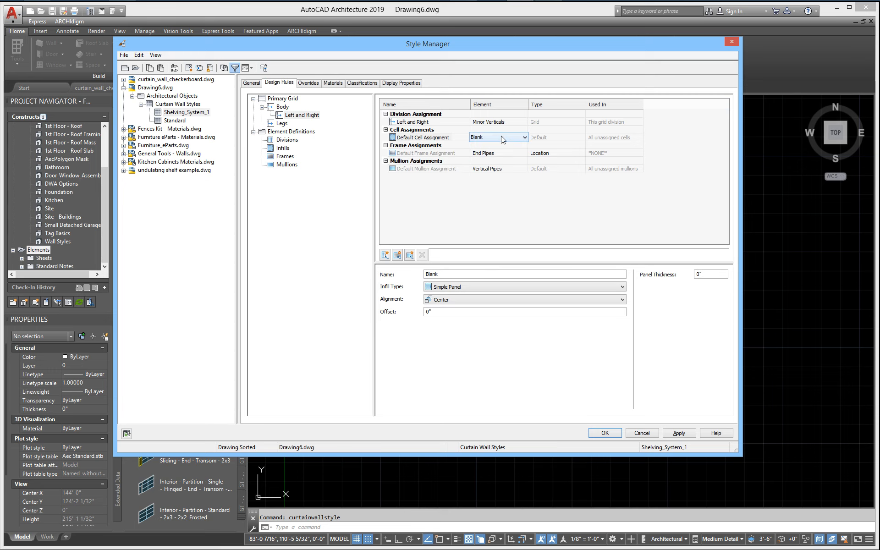
{"action": "left_click", "coordinate": [501, 136]}
{"action": "left_click", "coordinate": [487, 146]}
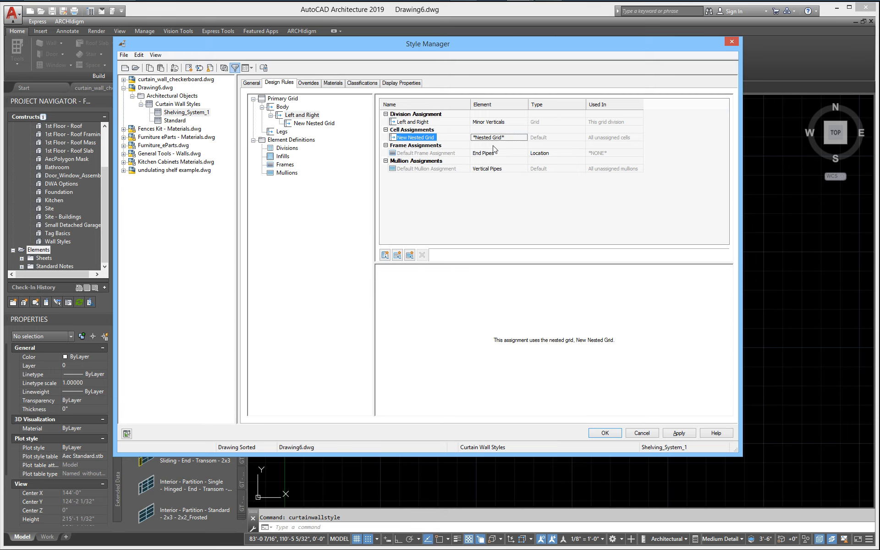
{"action": "right_click", "coordinate": [428, 137]}
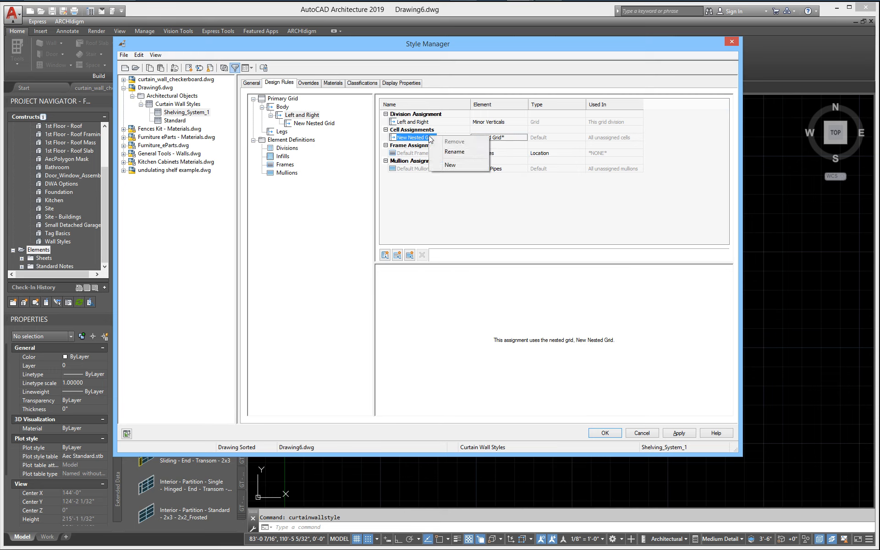
{"action": "left_click", "coordinate": [451, 154]}
{"action": "left_click", "coordinate": [331, 124]}
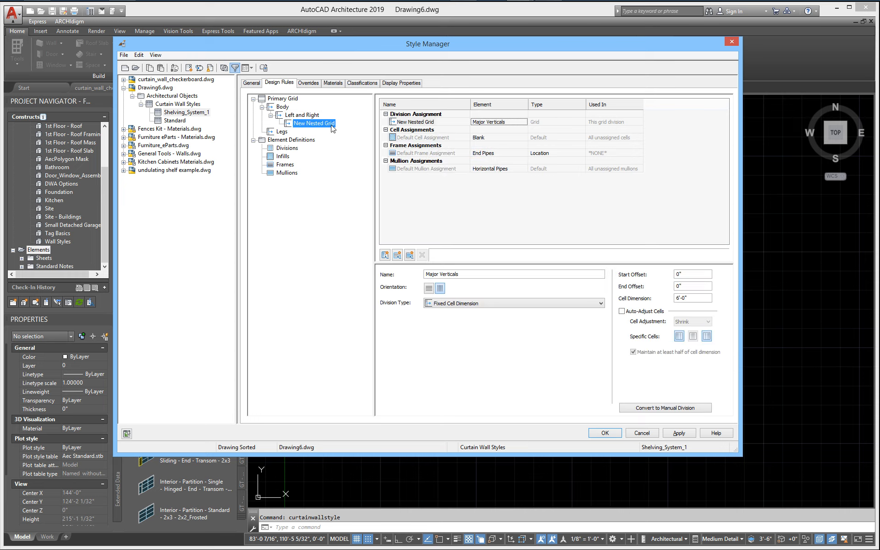
{"action": "left_click", "coordinate": [331, 125]}
{"action": "type", "text": "Left"}
{"action": "key", "text": "Return"}
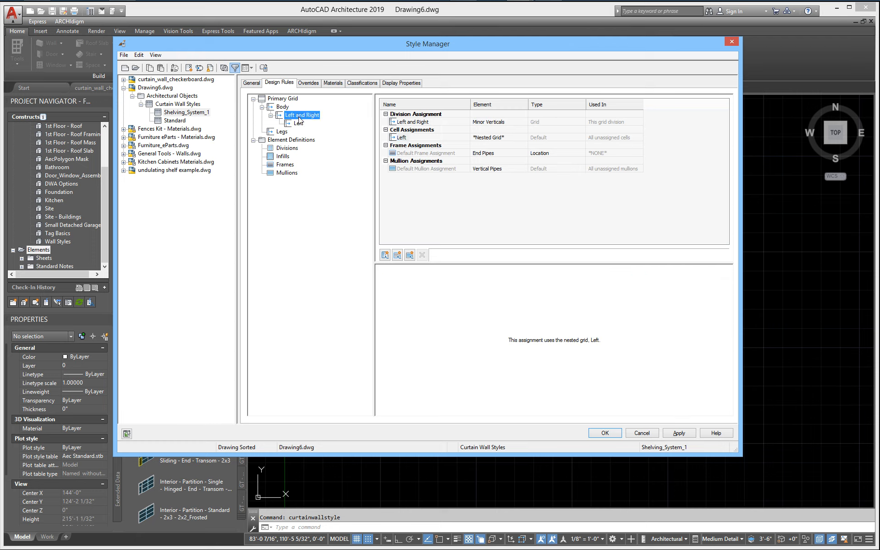
- Add a second nested-grid cell assignment to the Left and Right grid and name it Right
{"action": "right_click", "coordinate": [400, 139]}
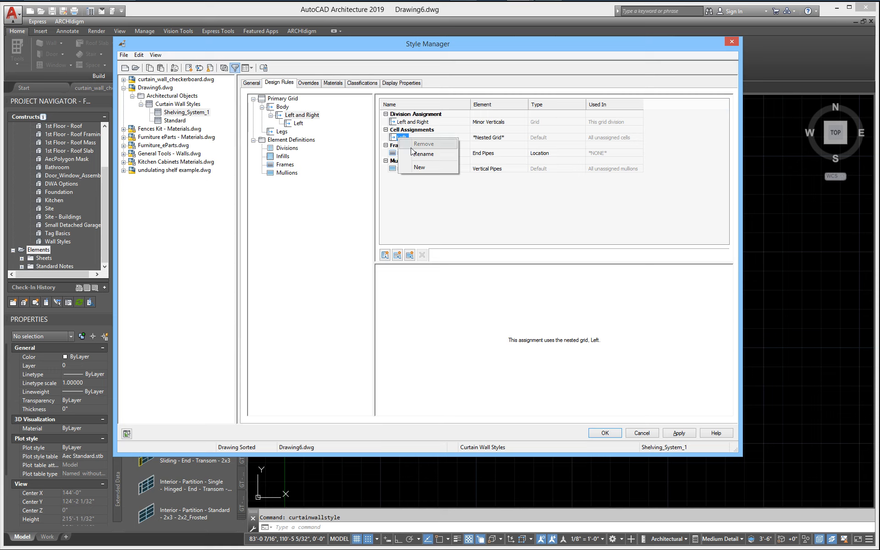
{"action": "left_click", "coordinate": [421, 170]}
{"action": "type", "text": "Rig"}
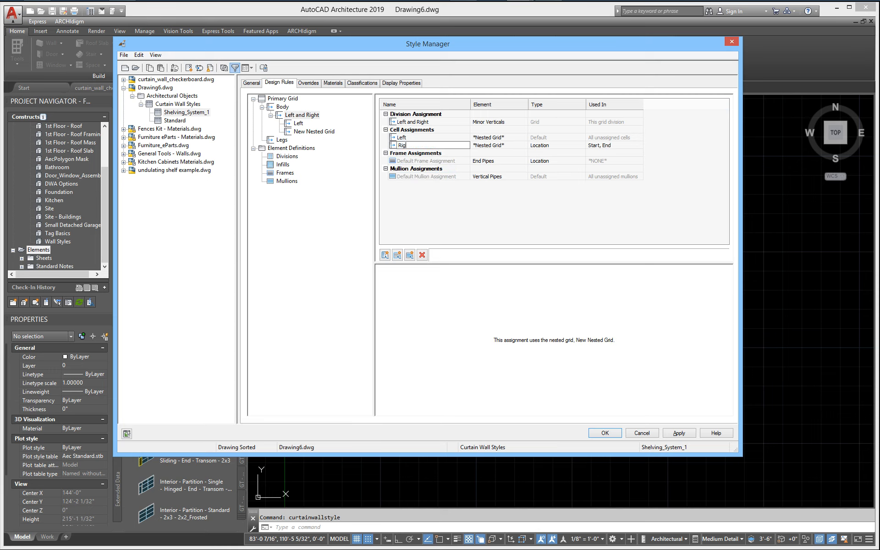
{"action": "type", "text": "ht"}
- Limit the Right cell assignment to the End location only by excluding the Start cell
{"action": "left_click", "coordinate": [616, 146]}
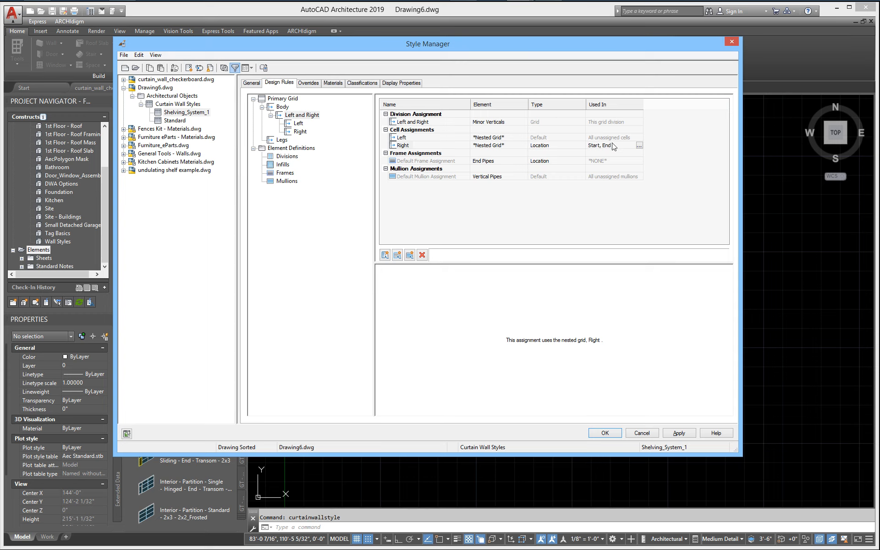
{"action": "left_click", "coordinate": [639, 145]}
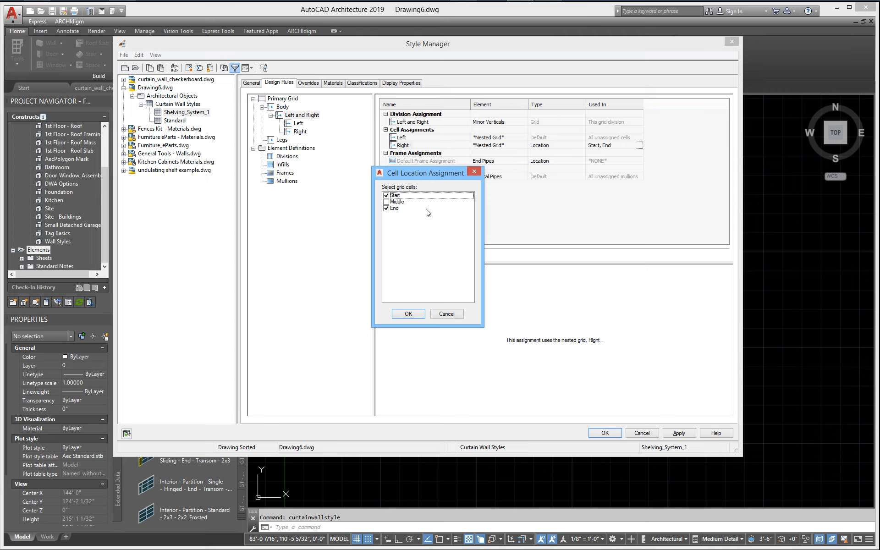
{"action": "left_click", "coordinate": [386, 196]}
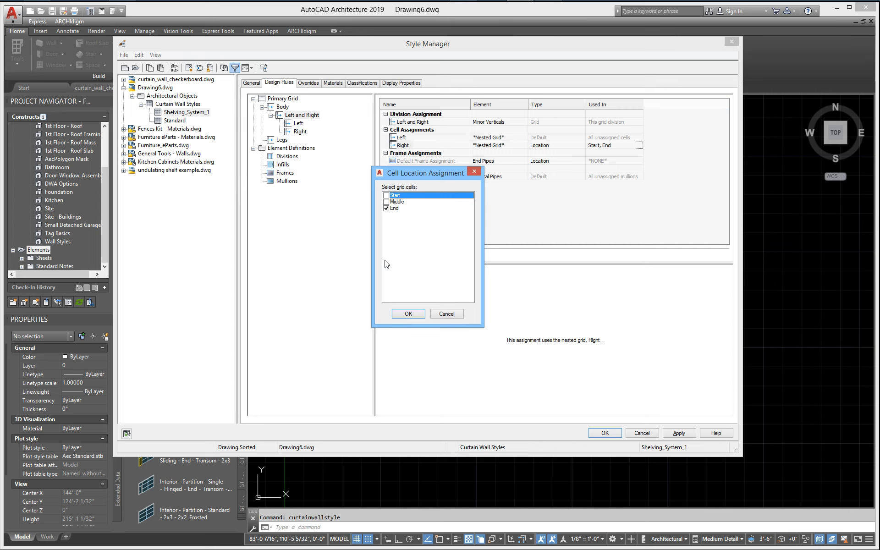
{"action": "left_click", "coordinate": [415, 315]}
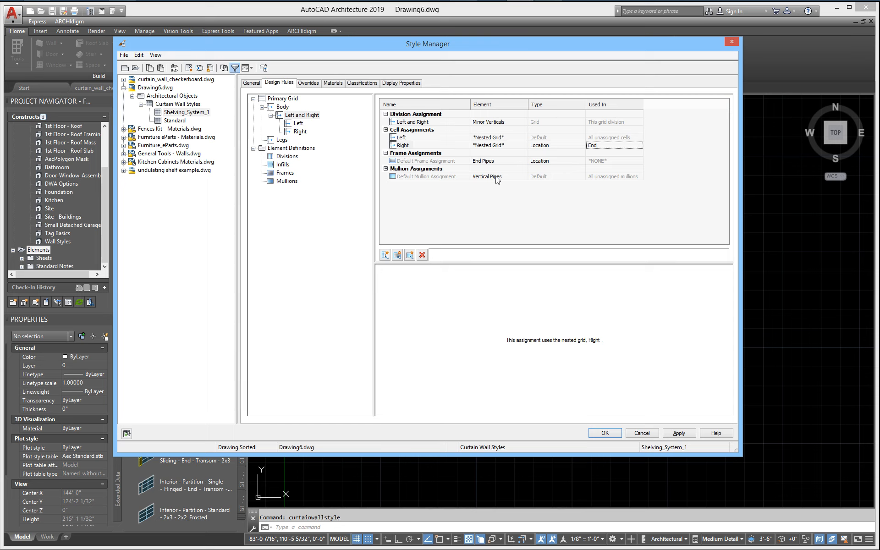
- Assign the Major Horizontals division to the Left grid
{"action": "left_click", "coordinate": [298, 123]}
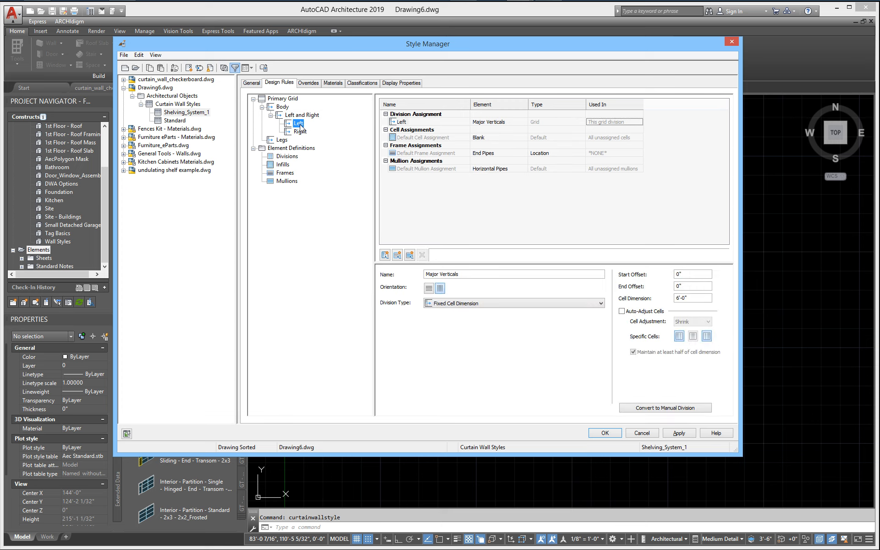
{"action": "left_click", "coordinate": [500, 123]}
{"action": "left_click", "coordinate": [500, 123]}
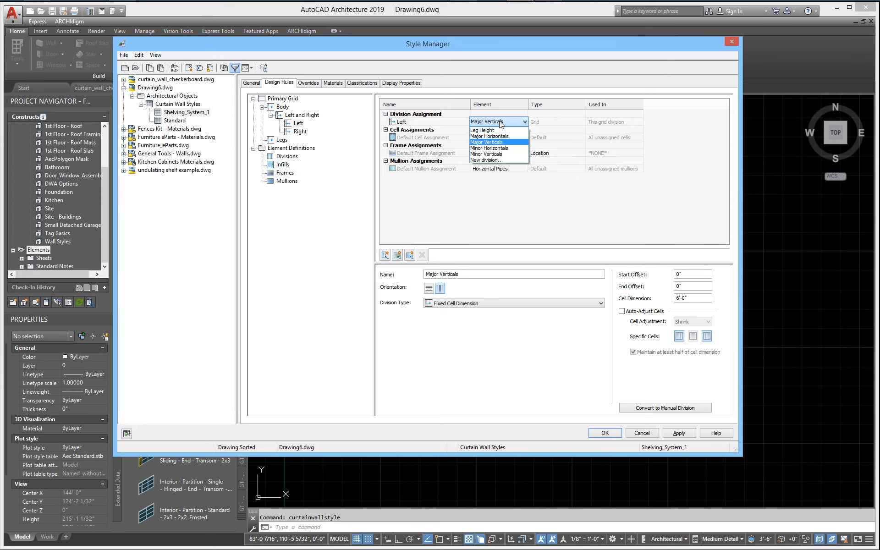
{"action": "left_click", "coordinate": [502, 136]}
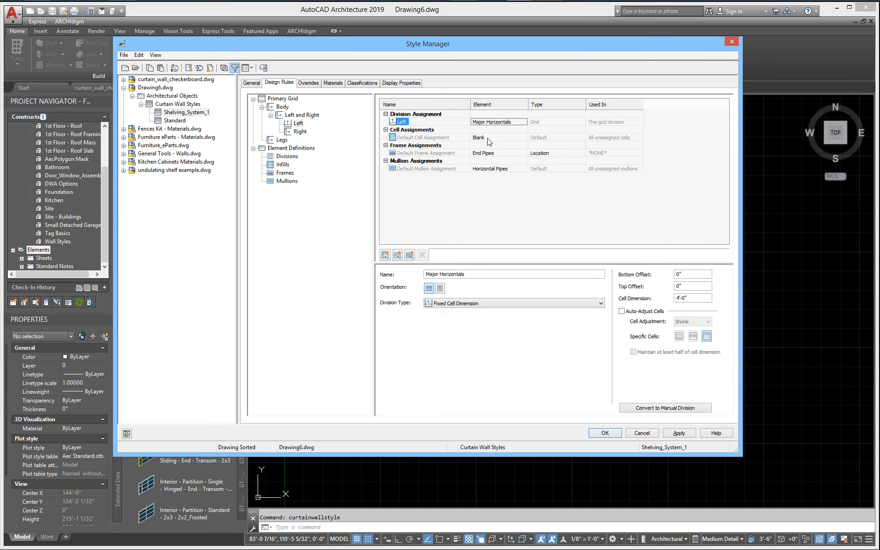
- Make the Left grid's default cell assignment a nested grid and rename it Left Top and Bottom
{"action": "left_click", "coordinate": [497, 137]}
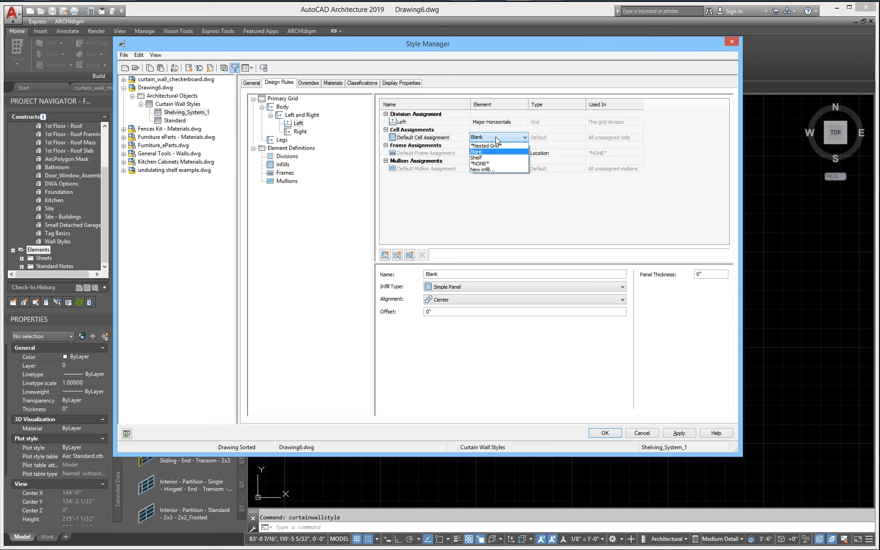
{"action": "left_click", "coordinate": [496, 146]}
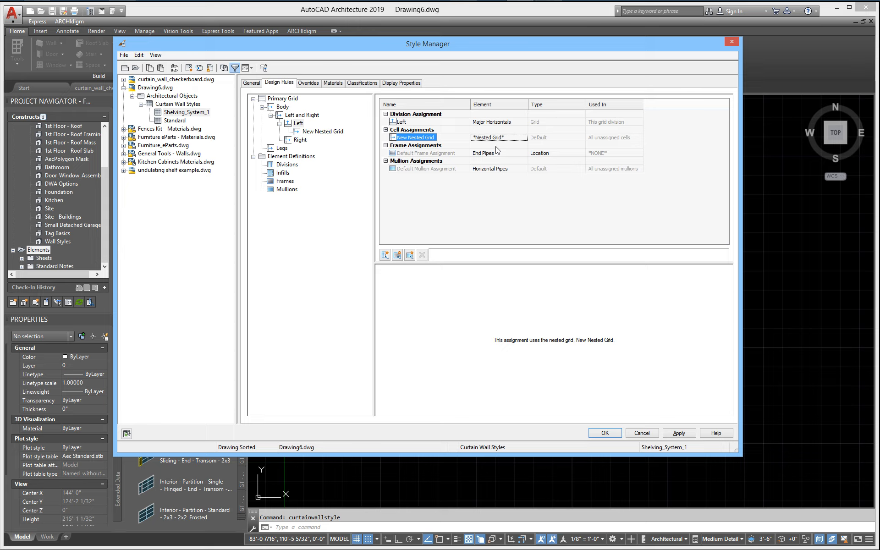
{"action": "right_click", "coordinate": [422, 140]}
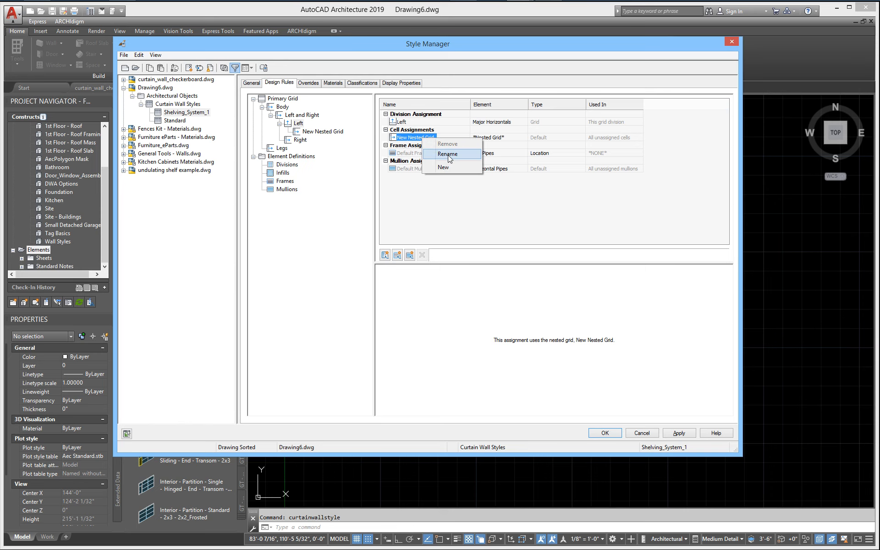
{"action": "key", "text": "Escape"}
{"action": "left_click", "coordinate": [337, 132]}
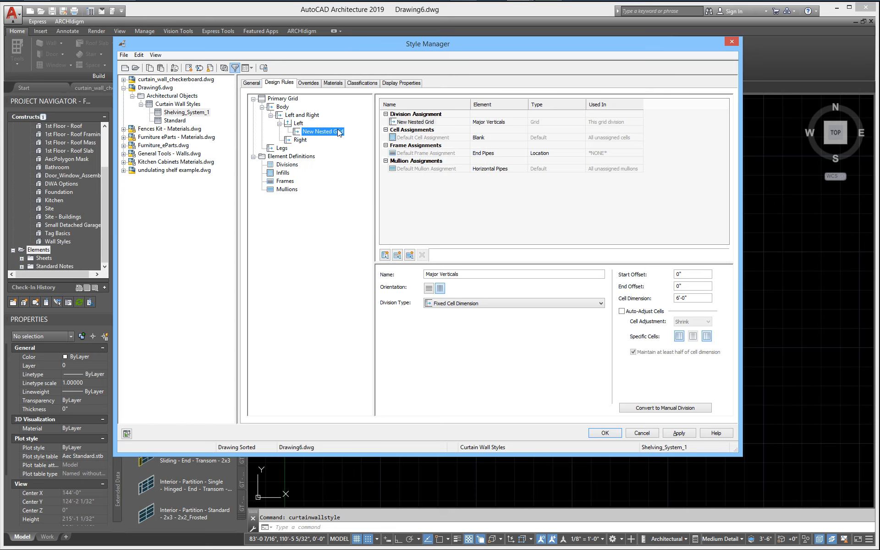
{"action": "left_click", "coordinate": [339, 132]}
{"action": "type", "text": "Left Top and Bottom"}
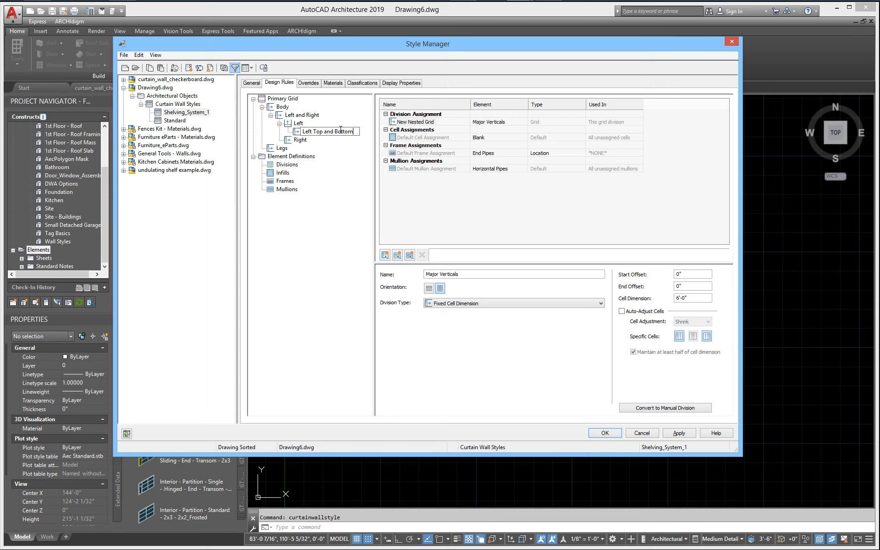
{"action": "left_click", "coordinate": [298, 124]}
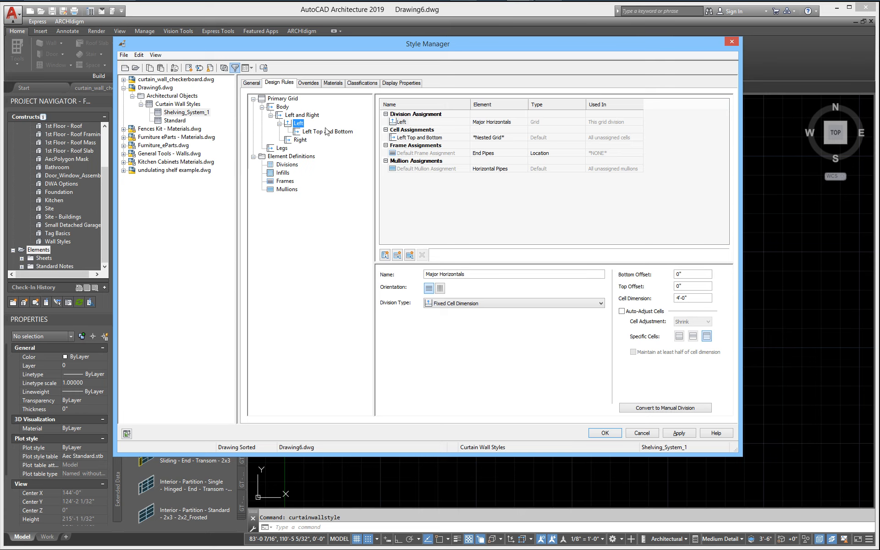
- Assign the Minor Horizontals division to the Left Top and Bottom grid
{"action": "left_click", "coordinate": [298, 124]}
{"action": "left_click", "coordinate": [320, 130]}
{"action": "left_click", "coordinate": [316, 132]}
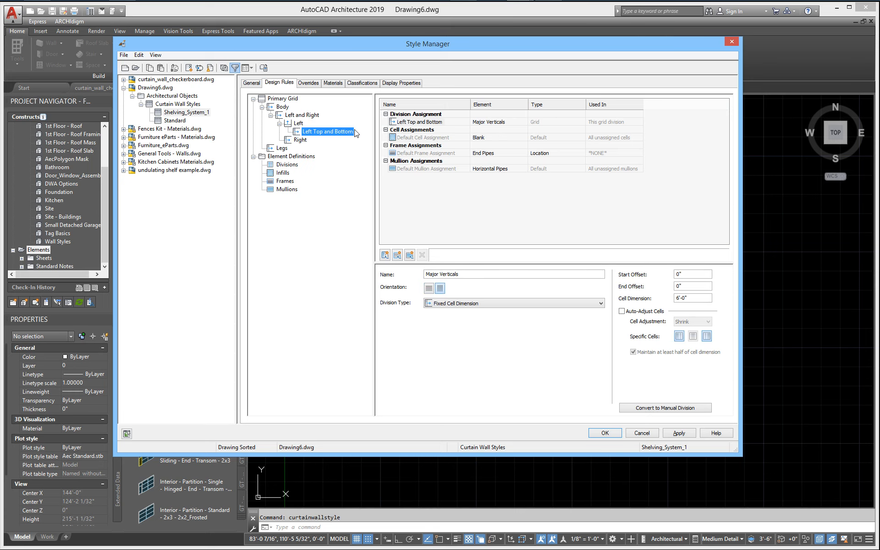
{"action": "left_click", "coordinate": [498, 122]}
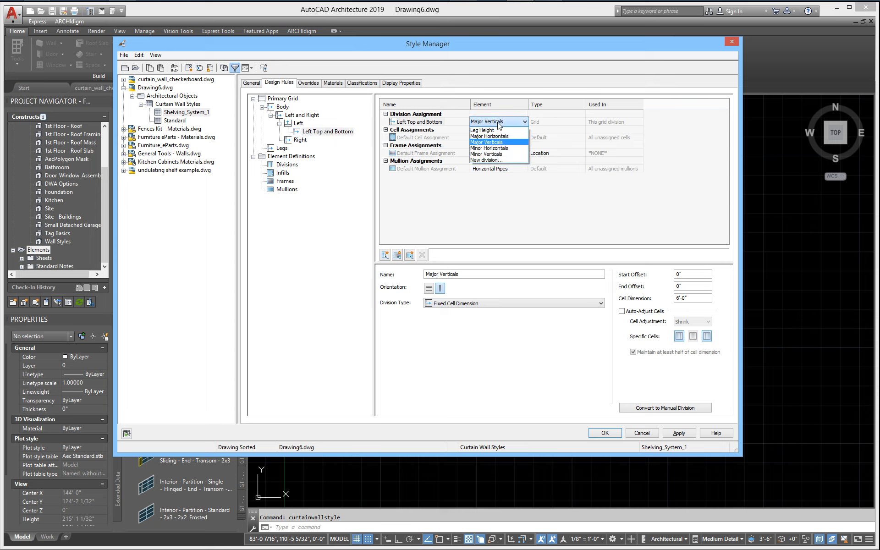
{"action": "left_click", "coordinate": [503, 148]}
- Add a new cell assignment to the Left Top and Bottom grid using the Shelf infill
{"action": "left_click", "coordinate": [298, 124]}
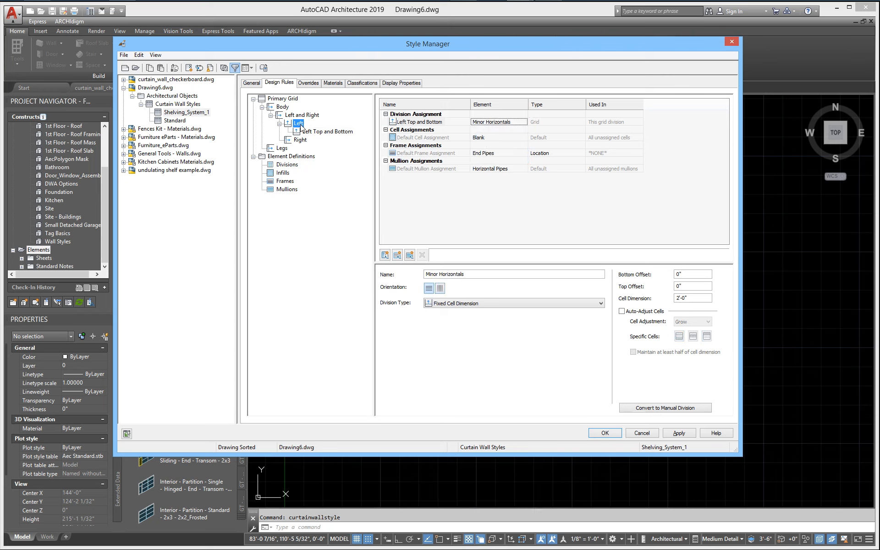
{"action": "left_click", "coordinate": [333, 131]}
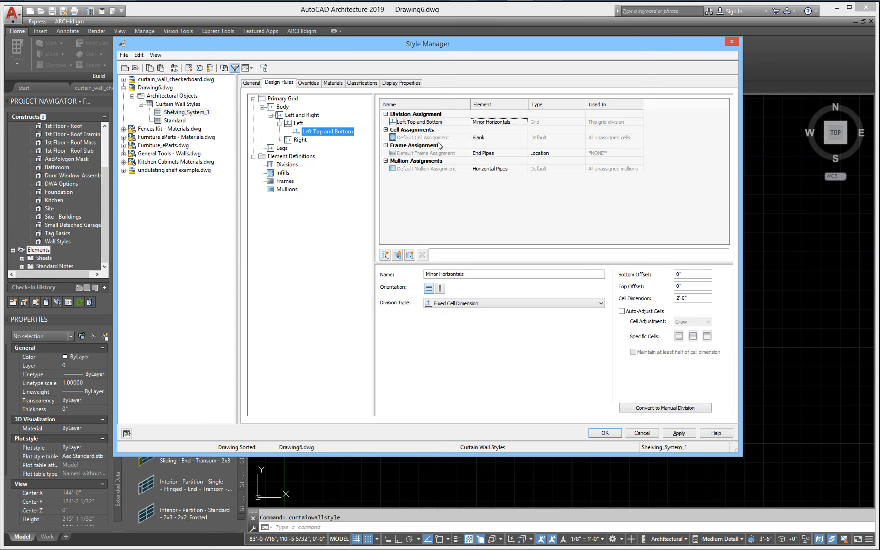
{"action": "left_click", "coordinate": [417, 139]}
{"action": "right_click", "coordinate": [416, 139]}
{"action": "left_click", "coordinate": [436, 170]}
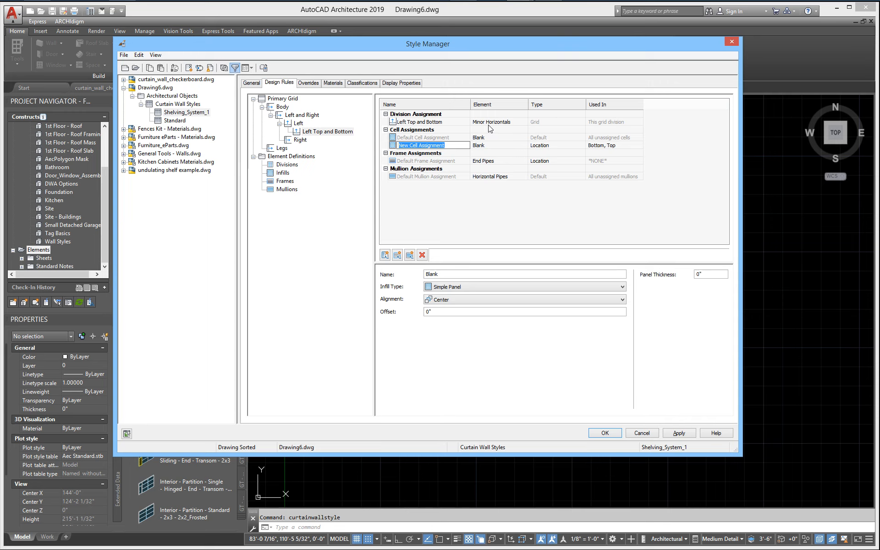
{"action": "left_click", "coordinate": [489, 146]}
{"action": "left_click", "coordinate": [489, 146]}
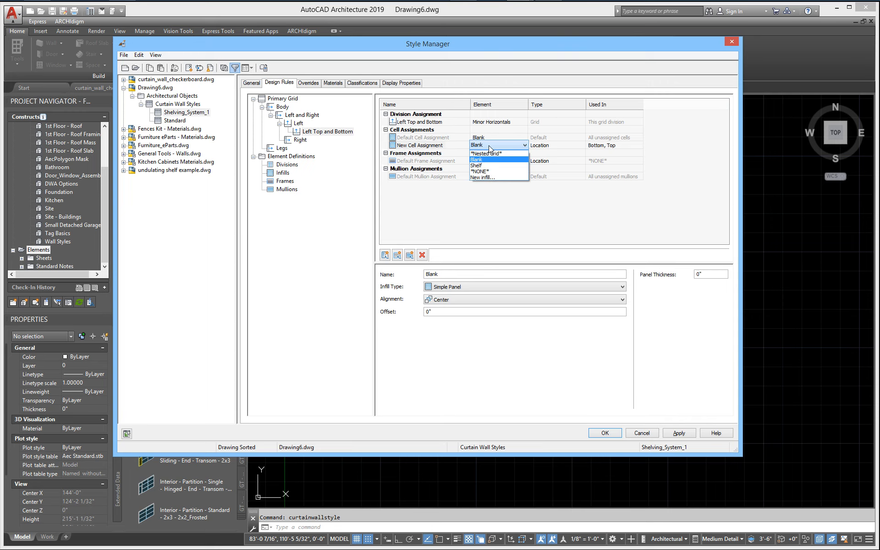
{"action": "left_click", "coordinate": [485, 165]}
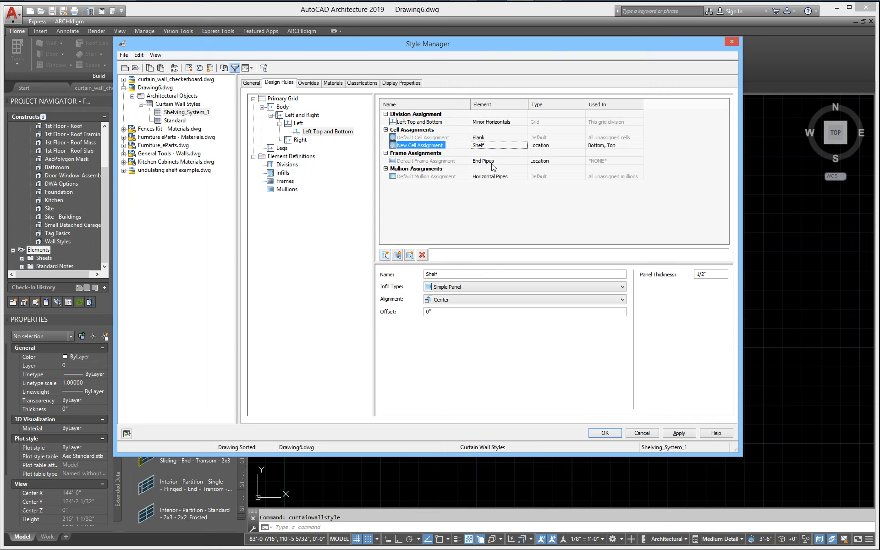
- Limit the Shelf cell assignment in Left Top and Bottom to the Bottom location only by excluding Top
{"action": "left_click", "coordinate": [626, 148]}
{"action": "left_click", "coordinate": [640, 145]}
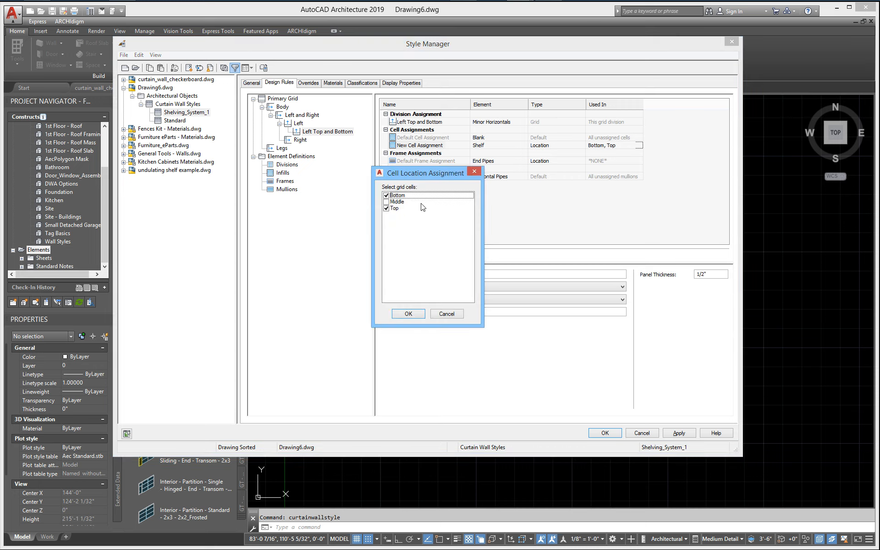
{"action": "left_click", "coordinate": [386, 209]}
{"action": "left_click", "coordinate": [405, 315]}
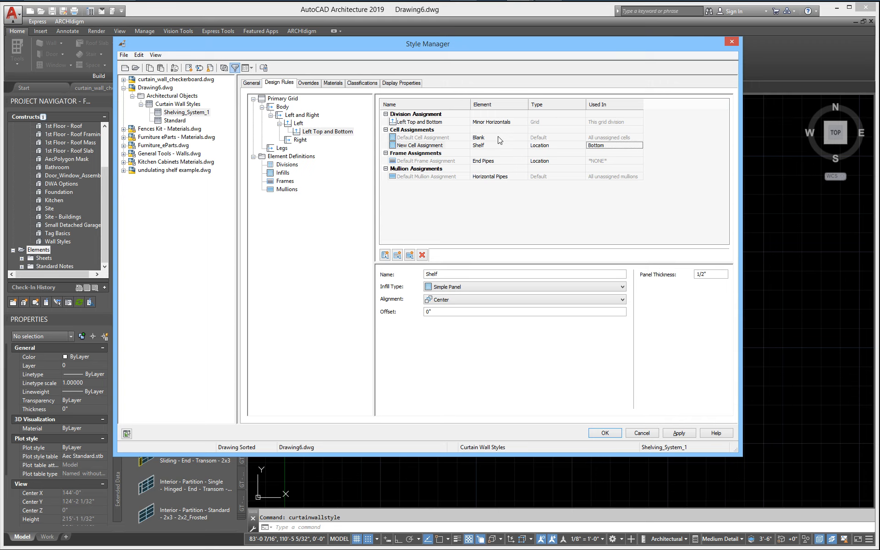
- Assign the Major Horizontals division to the Right grid, matching the Left grid
{"action": "left_click", "coordinate": [299, 123]}
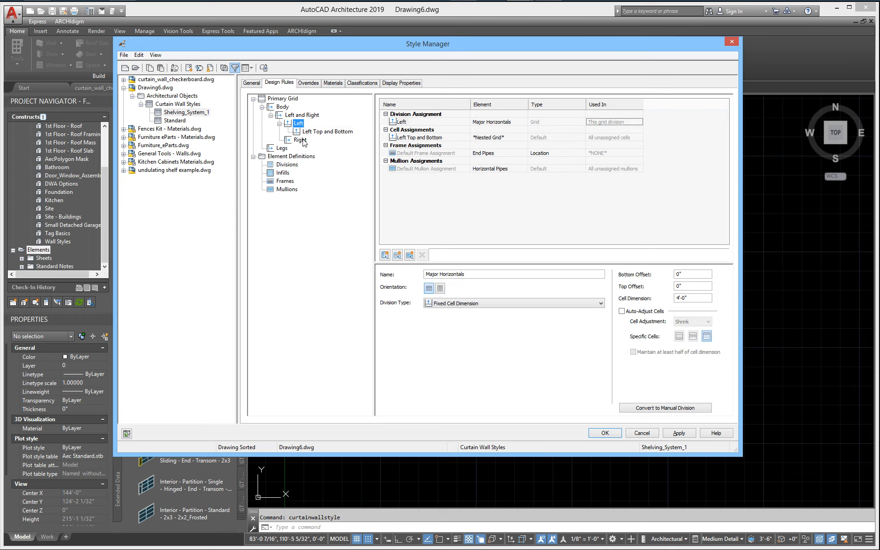
{"action": "left_click", "coordinate": [301, 140]}
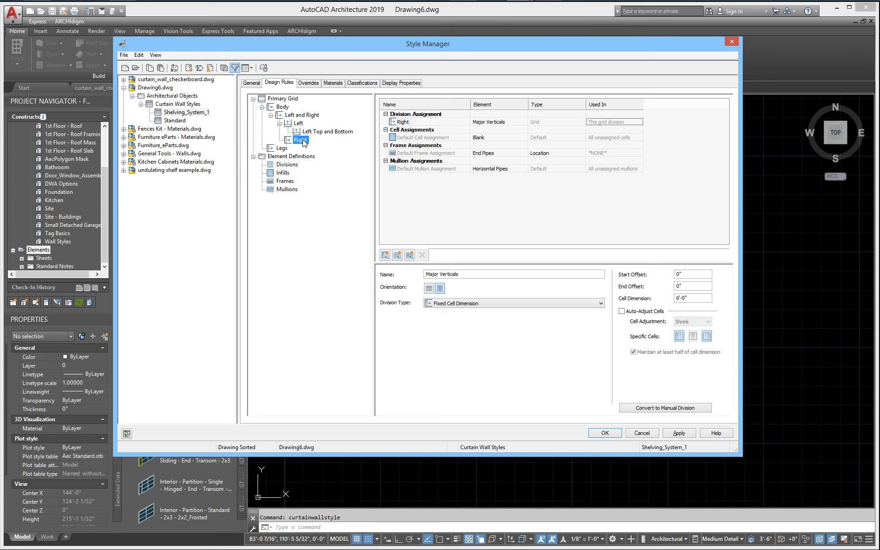
{"action": "left_click", "coordinate": [523, 122]}
{"action": "left_click", "coordinate": [522, 122]}
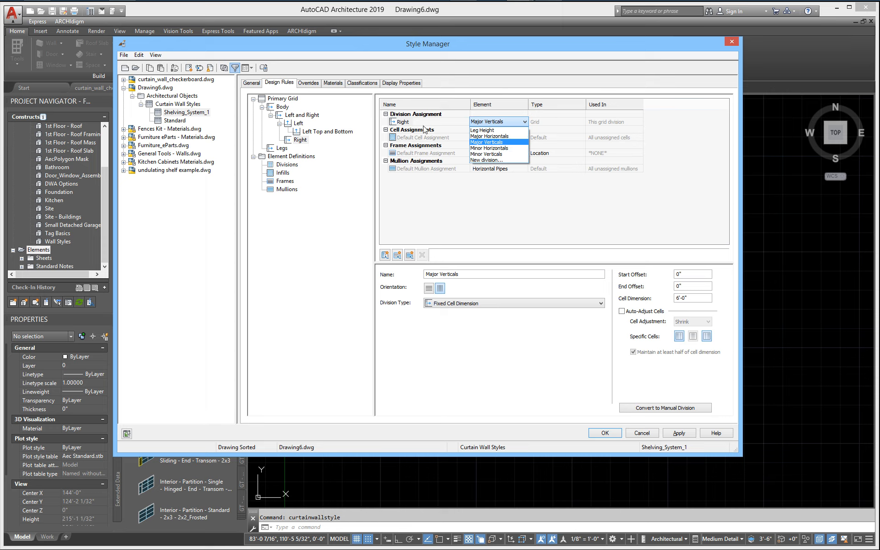
{"action": "left_click", "coordinate": [299, 124]}
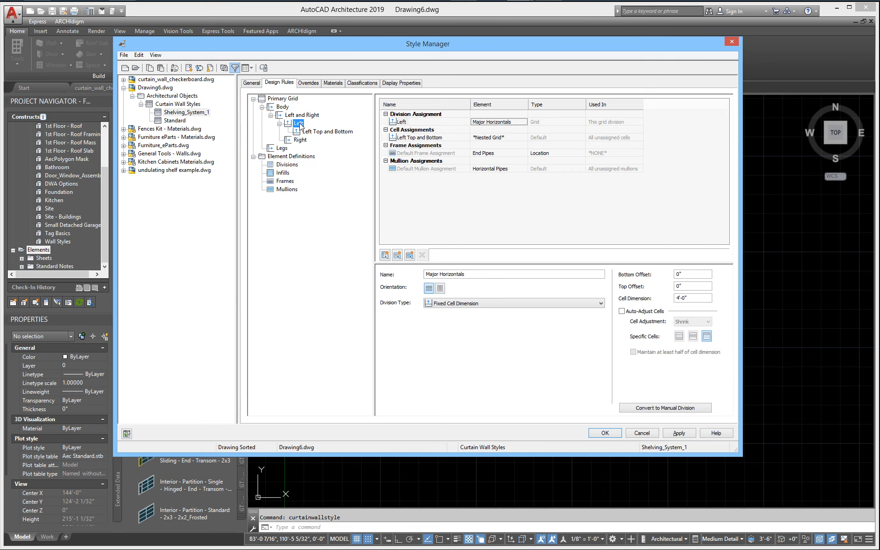
{"action": "left_click", "coordinate": [300, 140]}
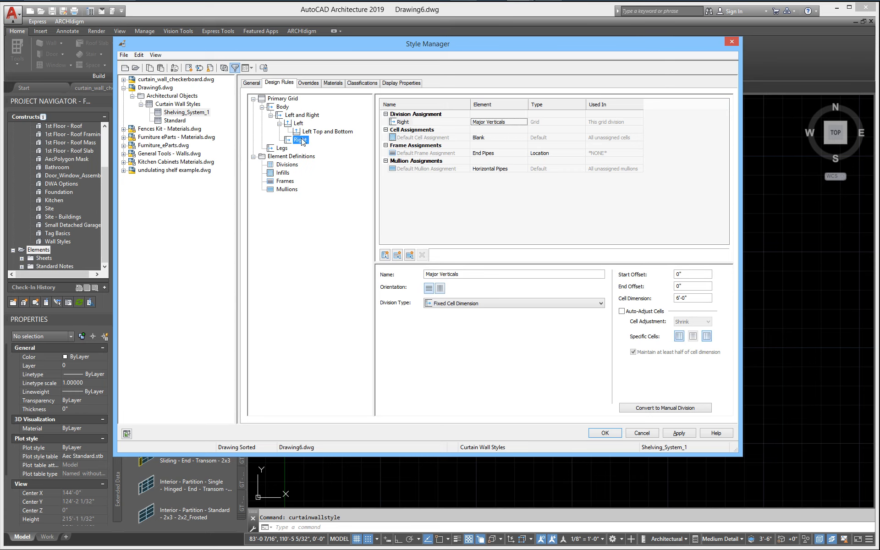
{"action": "left_click", "coordinate": [485, 123]}
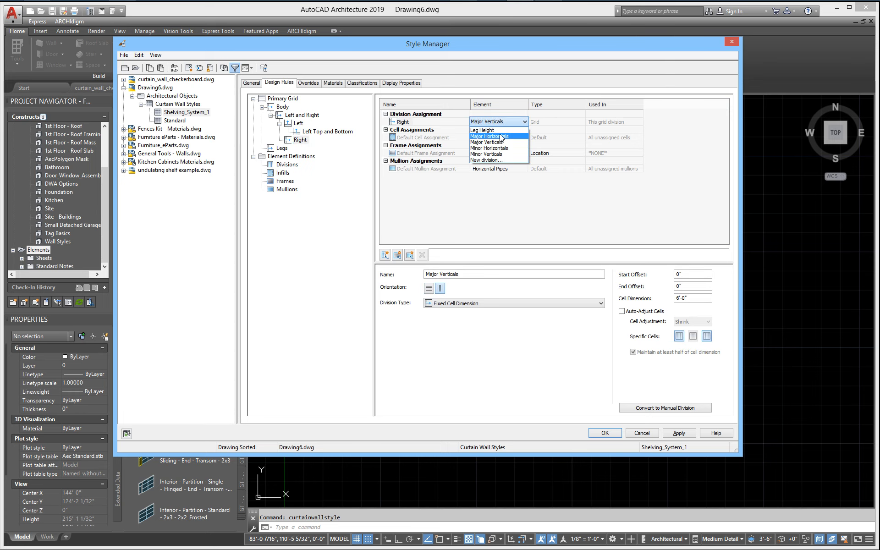
{"action": "left_click", "coordinate": [501, 137]}
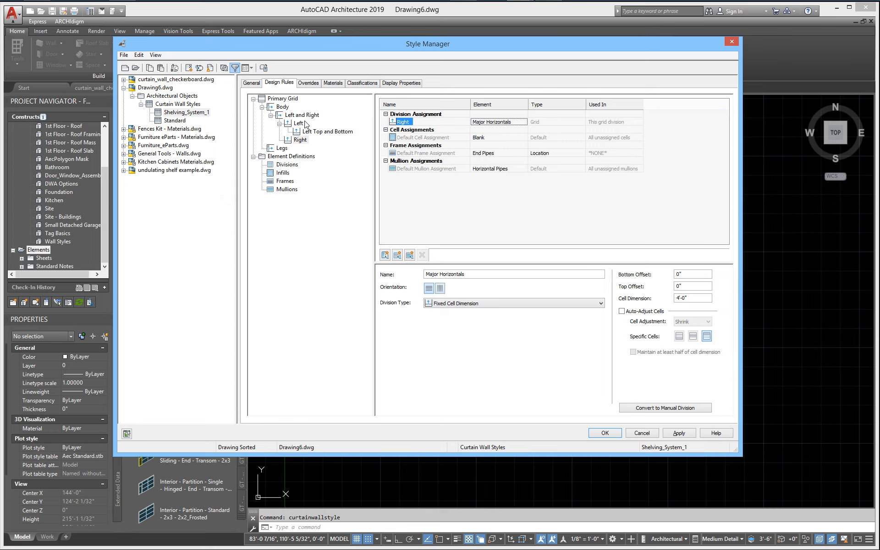
- Make the Right grid's default cell assignment a nested grid and rename it Right Top and Bottom
{"action": "left_click", "coordinate": [492, 139]}
{"action": "left_click", "coordinate": [493, 148]}
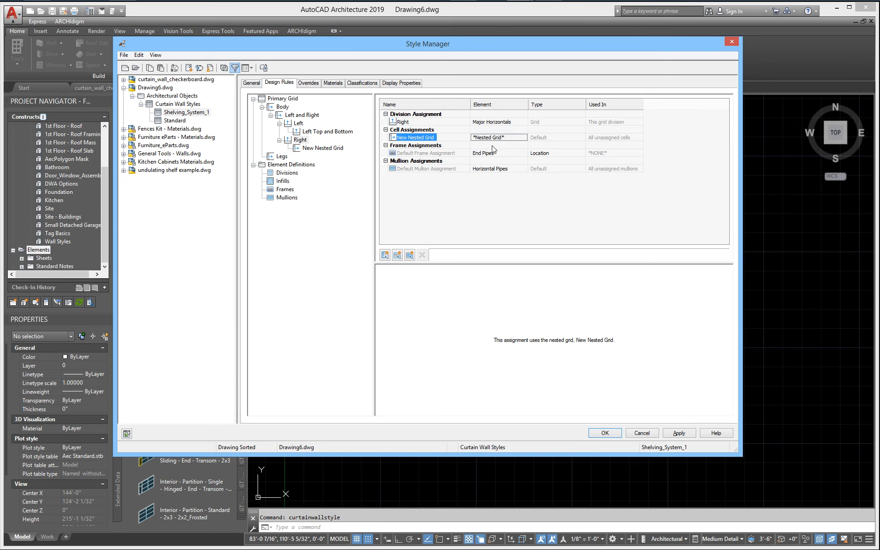
{"action": "right_click", "coordinate": [429, 138]}
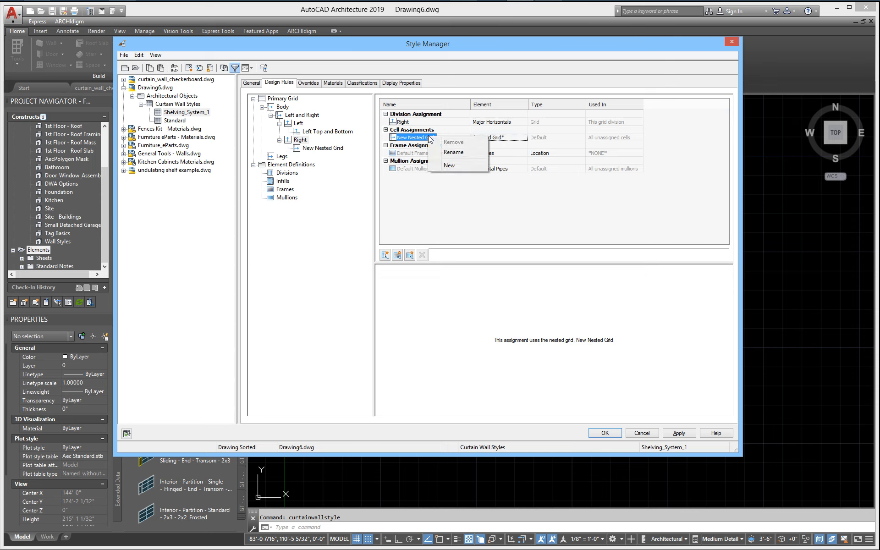
{"action": "left_click", "coordinate": [453, 153]}
{"action": "left_click", "coordinate": [336, 148]}
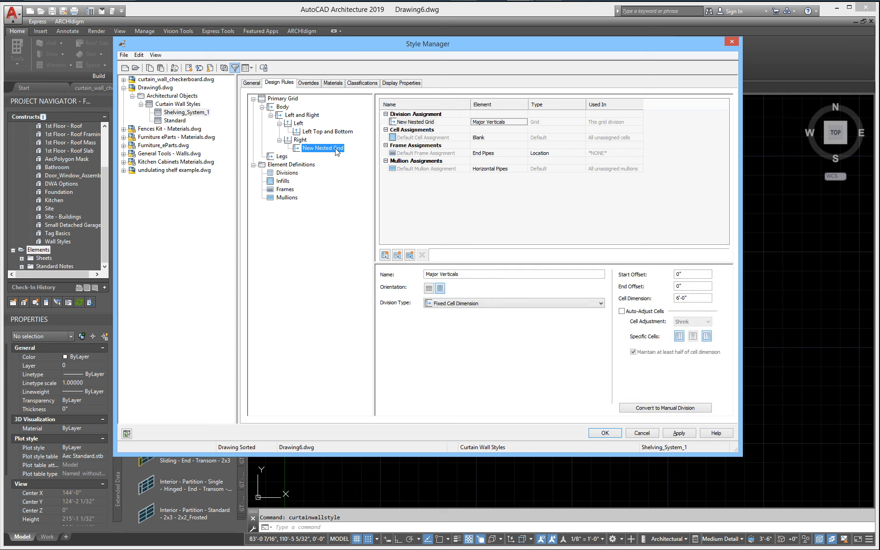
{"action": "left_click", "coordinate": [337, 149]}
{"action": "type", "text": "Right Top and Bottom"}
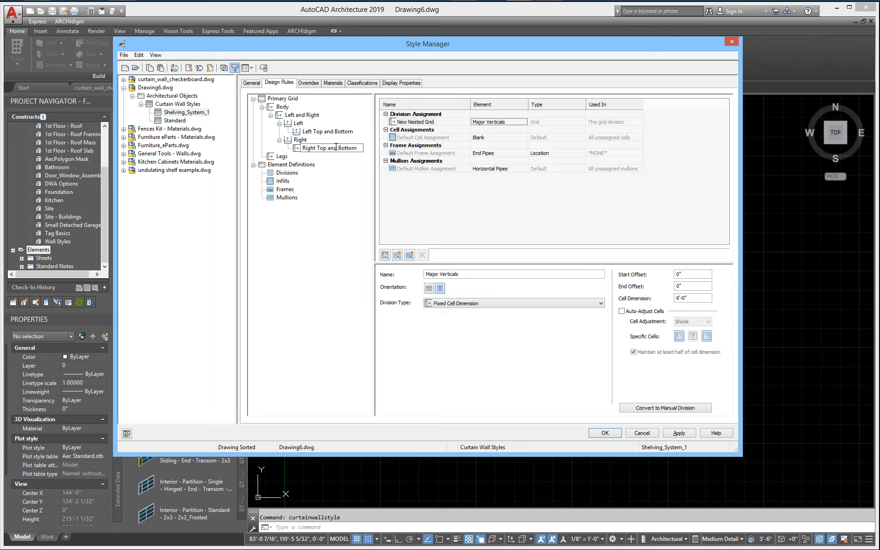
{"action": "key", "text": "Return"}
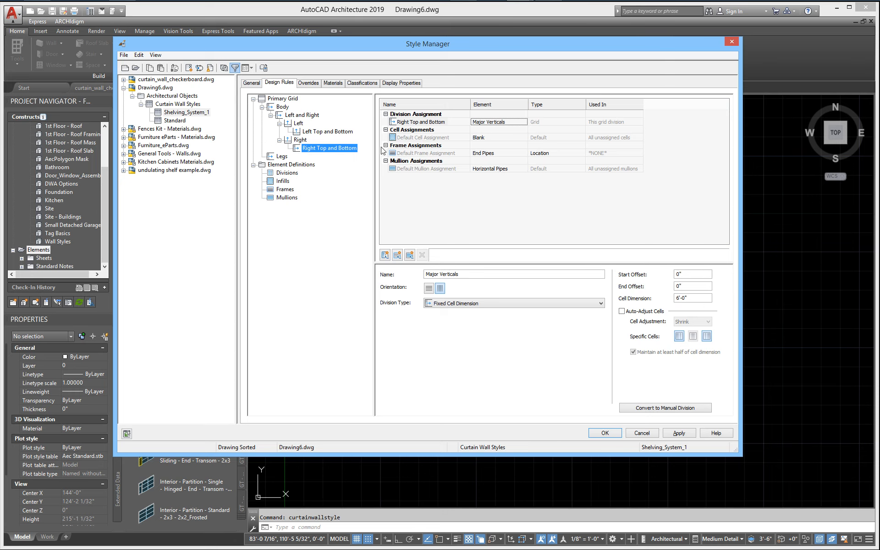
- Assign the Minor Horizontals division to the Right Top and Bottom grid
{"action": "left_click", "coordinate": [509, 122]}
{"action": "left_click", "coordinate": [508, 122]}
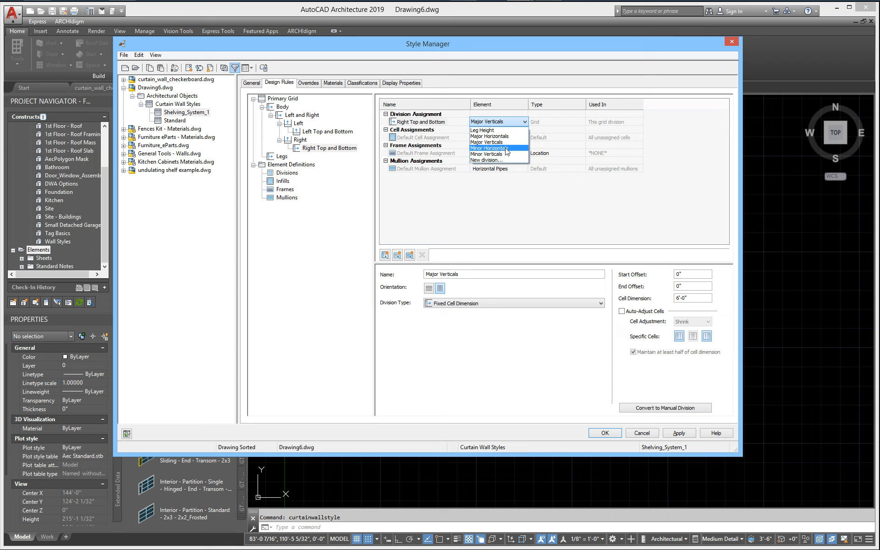
{"action": "left_click", "coordinate": [489, 149]}
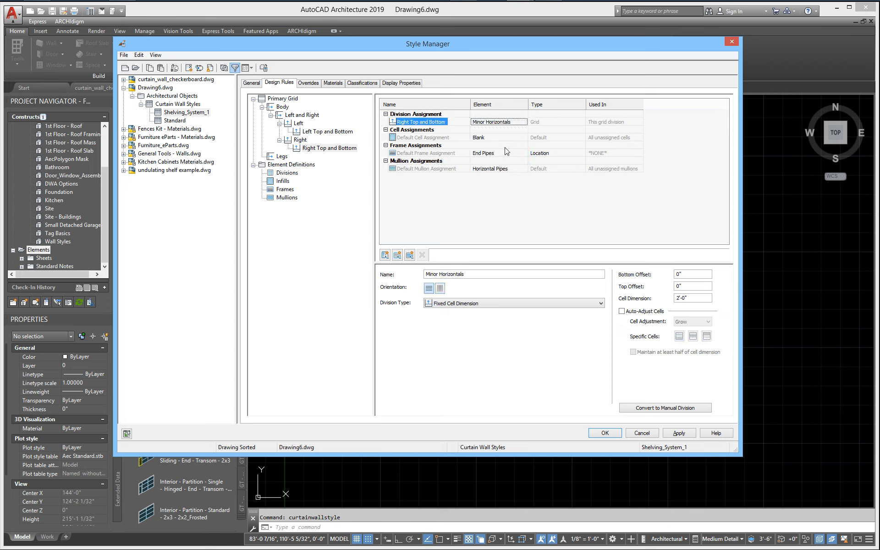
- Add a new cell assignment to the Right Top and Bottom grid using the Shelf infill
{"action": "left_click", "coordinate": [300, 140]}
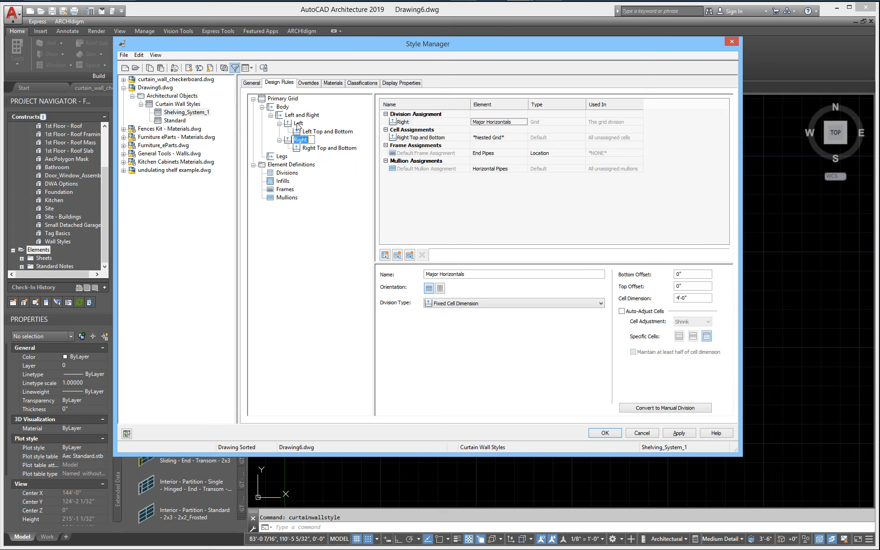
{"action": "double_click", "coordinate": [298, 124]}
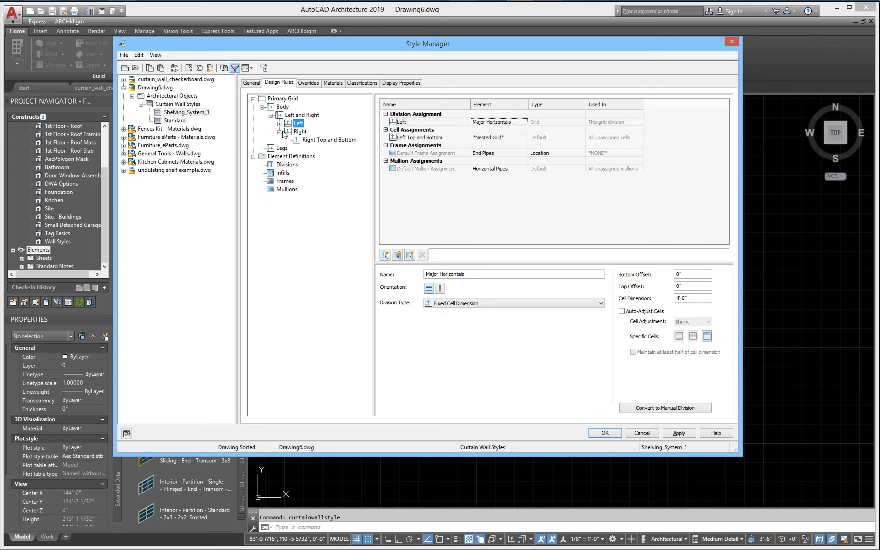
{"action": "left_click", "coordinate": [279, 132]}
{"action": "left_click", "coordinate": [280, 132]}
{"action": "left_click", "coordinate": [279, 123]}
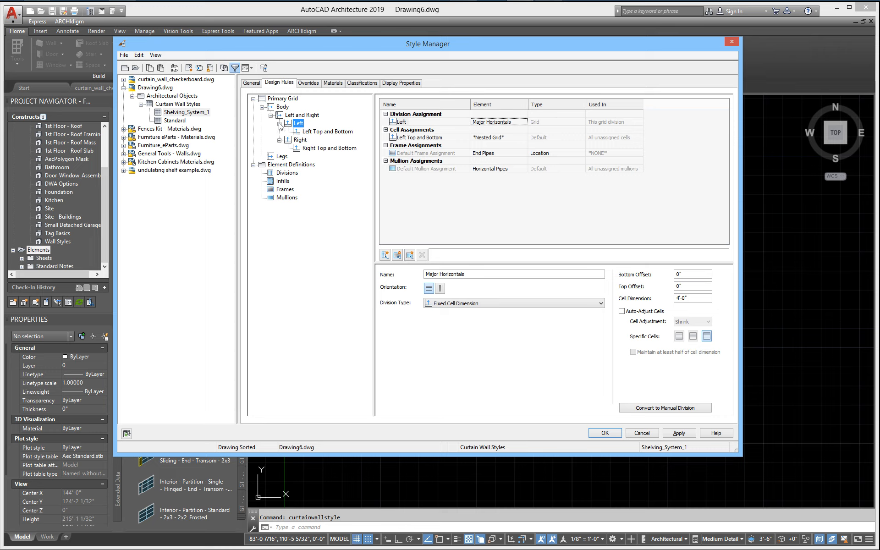
{"action": "left_click", "coordinate": [320, 132]}
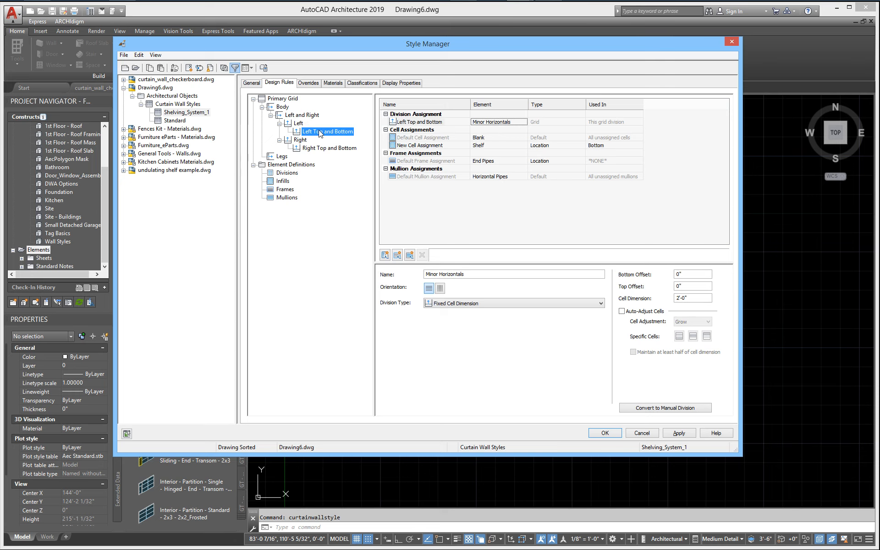
{"action": "left_click", "coordinate": [322, 148]}
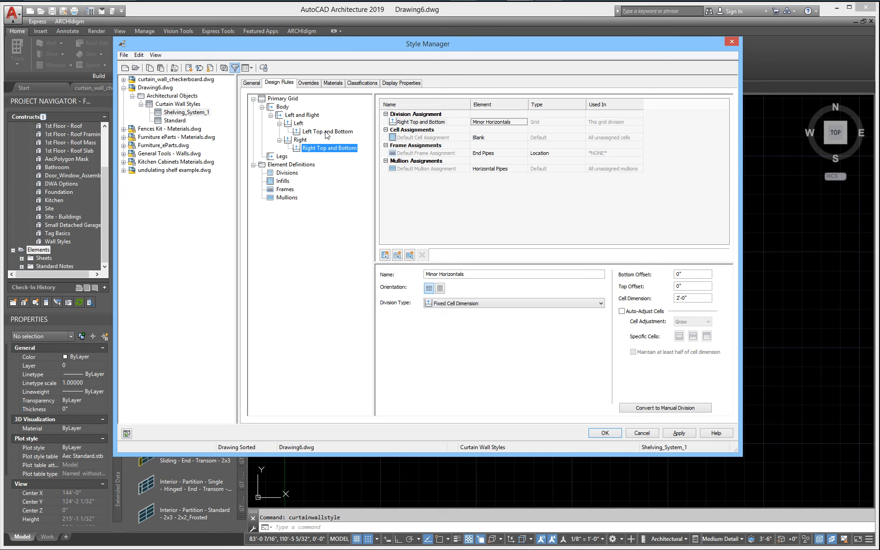
{"action": "left_click", "coordinate": [491, 138]}
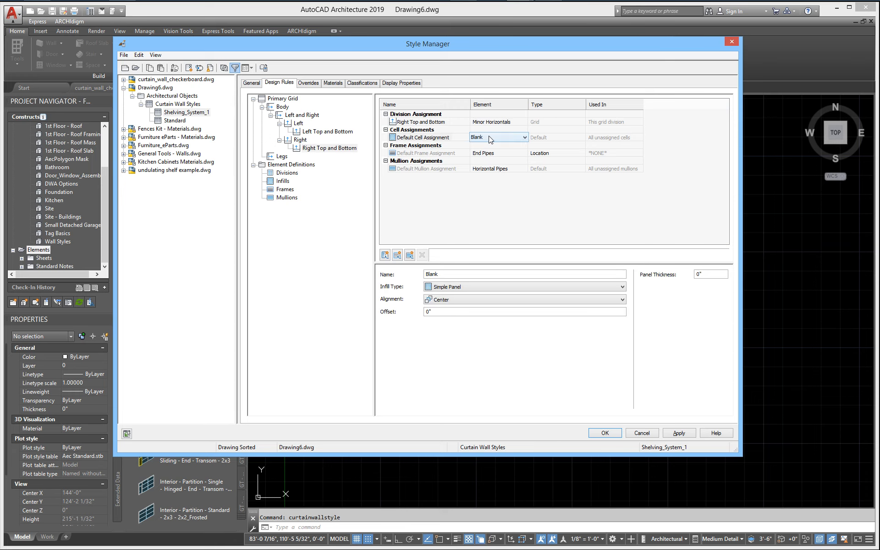
{"action": "right_click", "coordinate": [429, 138]}
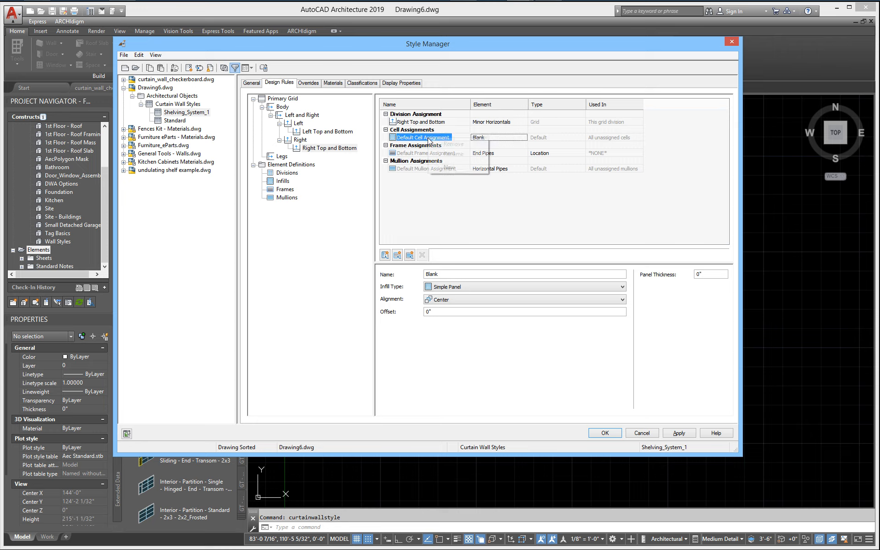
{"action": "left_click", "coordinate": [454, 164]}
{"action": "left_click", "coordinate": [495, 145]}
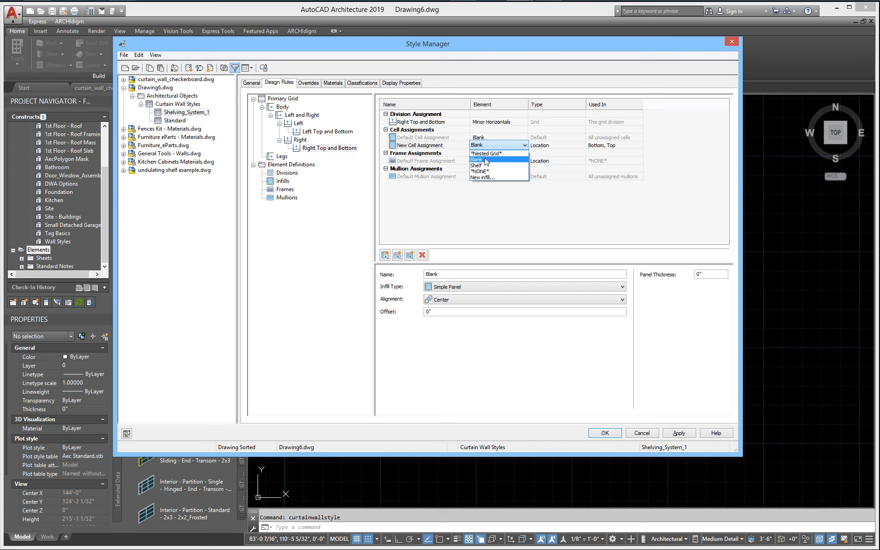
{"action": "left_click", "coordinate": [485, 166]}
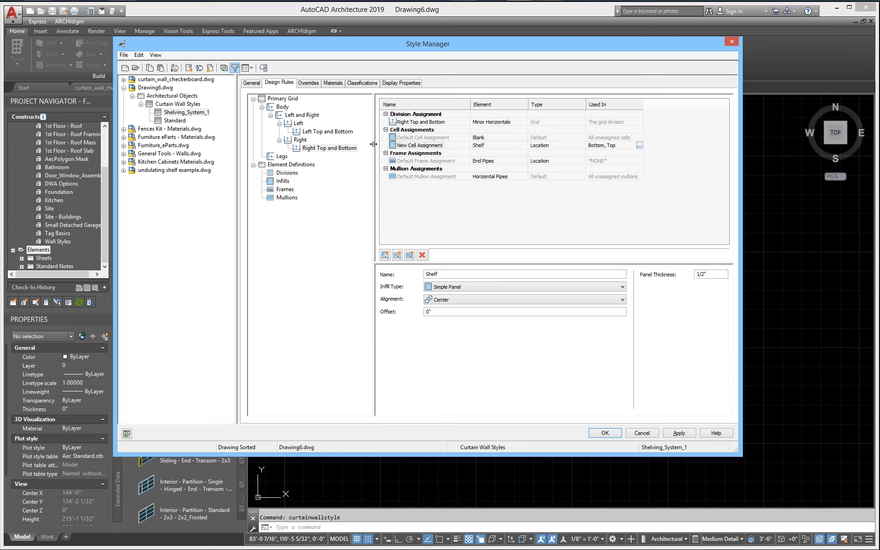
- Limit the Shelf cell assignment in Right Top and Bottom to the Top location only, then apply the style changes and close the Style Manager
{"action": "left_click", "coordinate": [327, 132]}
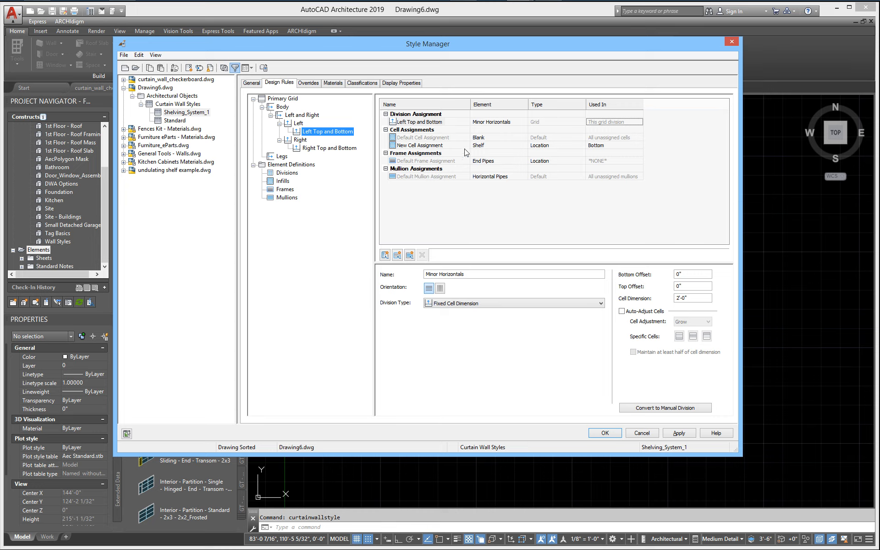
{"action": "left_click", "coordinate": [323, 149]}
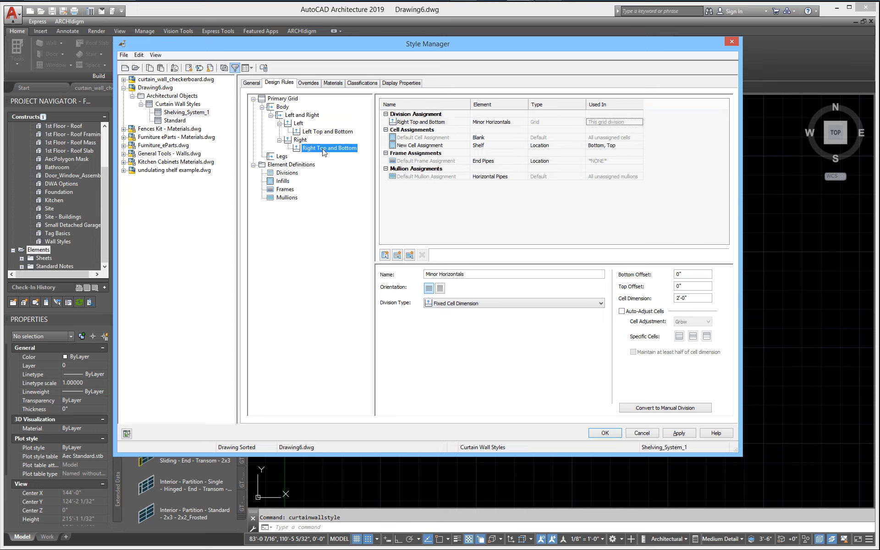
{"action": "left_click", "coordinate": [623, 146]}
{"action": "left_click", "coordinate": [636, 145]}
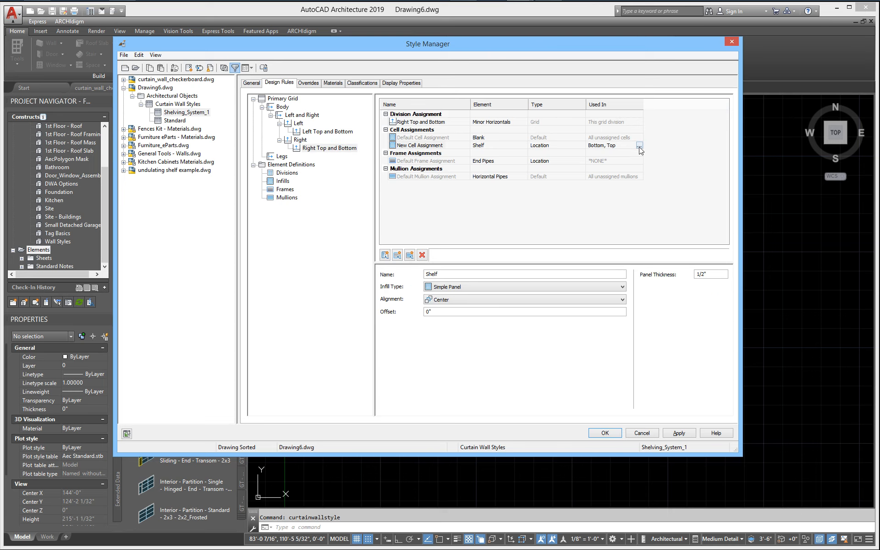
{"action": "left_click", "coordinate": [639, 146]}
{"action": "left_click", "coordinate": [386, 196]}
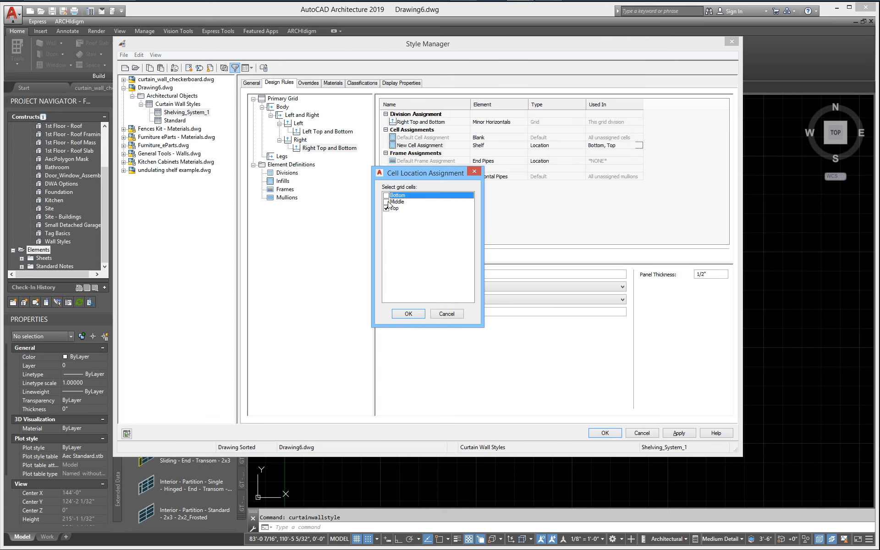
{"action": "left_click", "coordinate": [407, 313]}
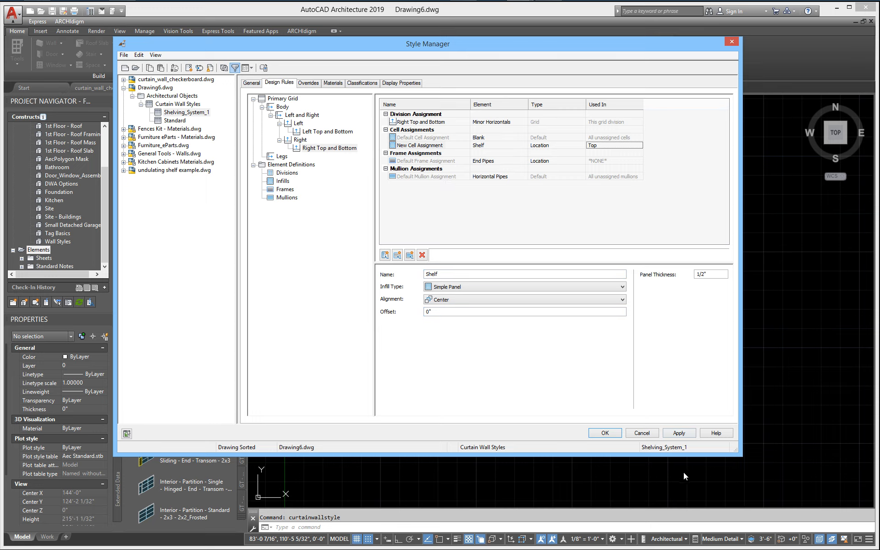
{"action": "left_click", "coordinate": [679, 432]}
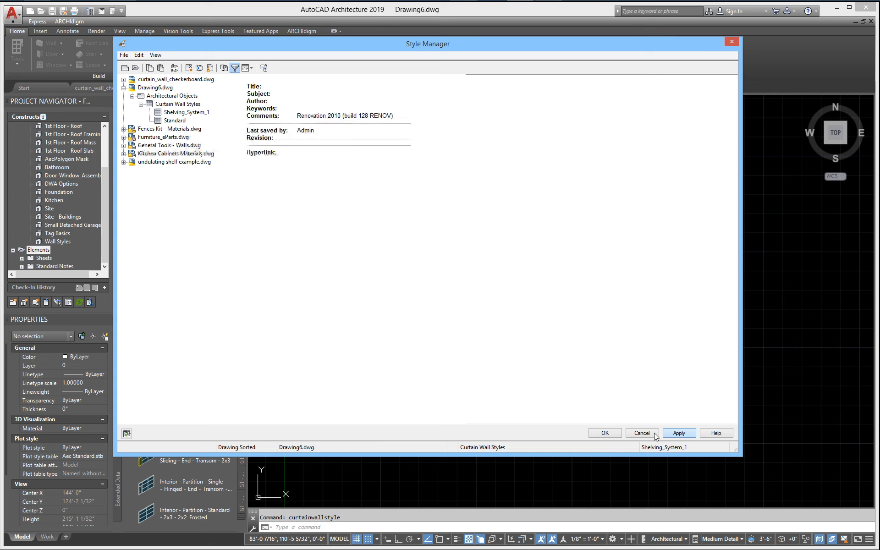
{"action": "left_click", "coordinate": [605, 432]}
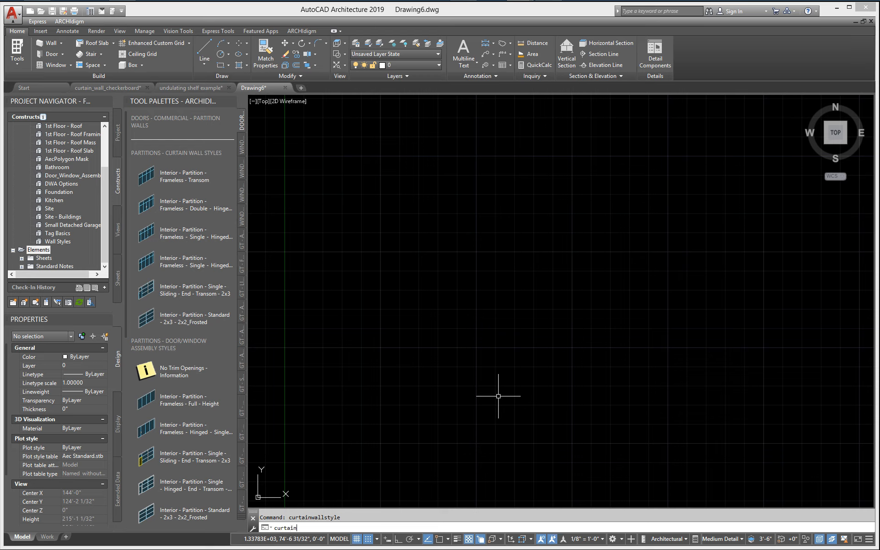
- Draw a straight horizontal curtain wall 12'-0" long with a base height of 7'-4"
{"action": "key", "text": "Return"}
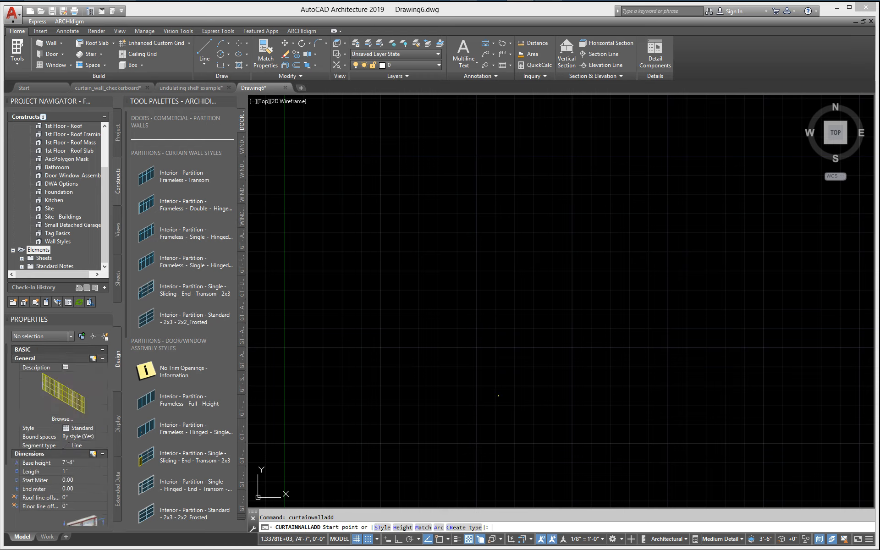
{"action": "middle_click_drag", "start_coordinate": [452, 422], "coordinate": [507, 319]}
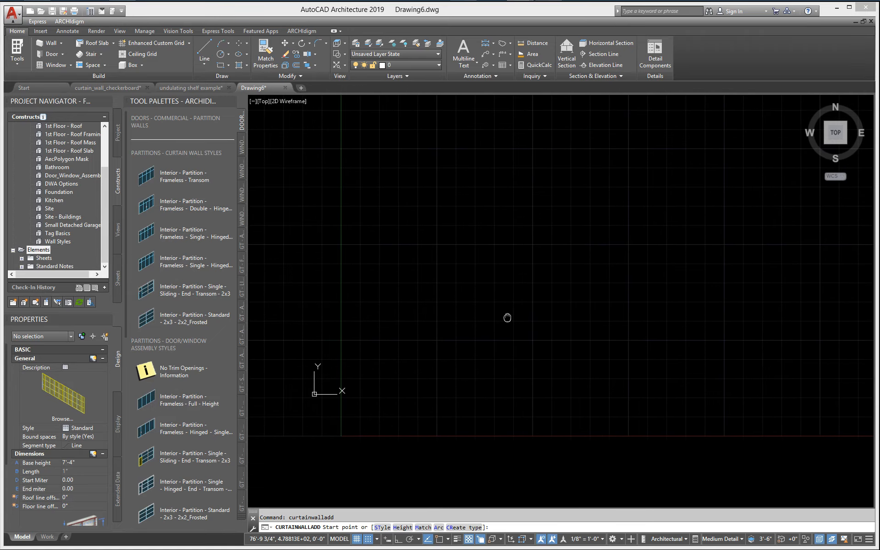
{"action": "left_click", "coordinate": [70, 463]}
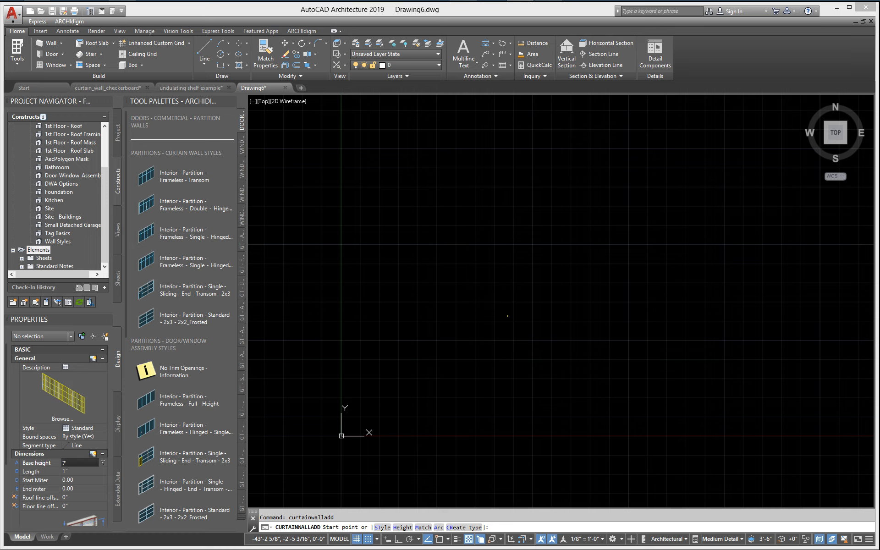
{"action": "key", "text": "Return"}
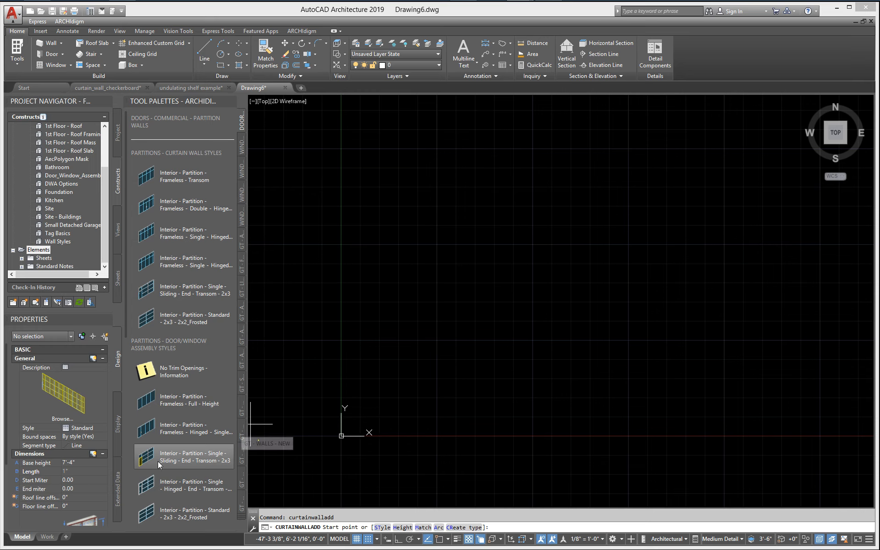
{"action": "scroll", "coordinate": [356, 435], "scroll_direction": "up", "scroll_amount": 4}
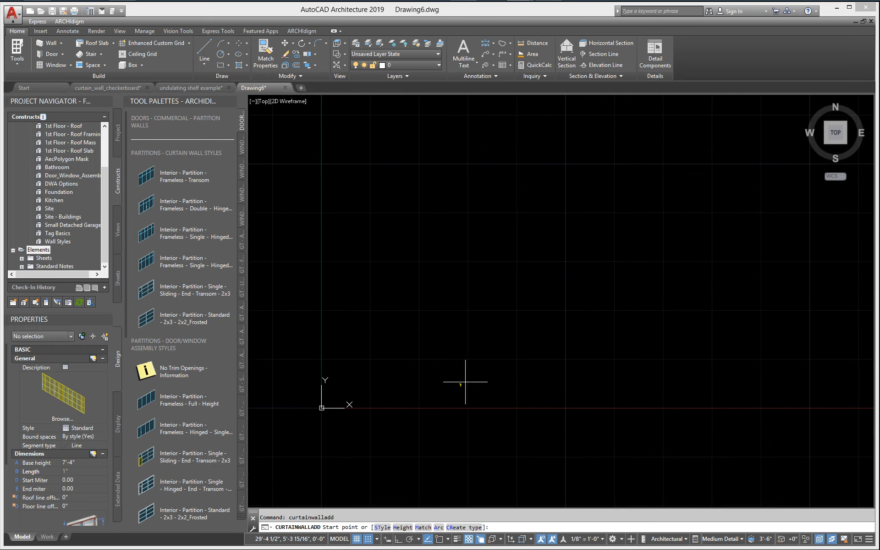
{"action": "left_click", "coordinate": [515, 383]}
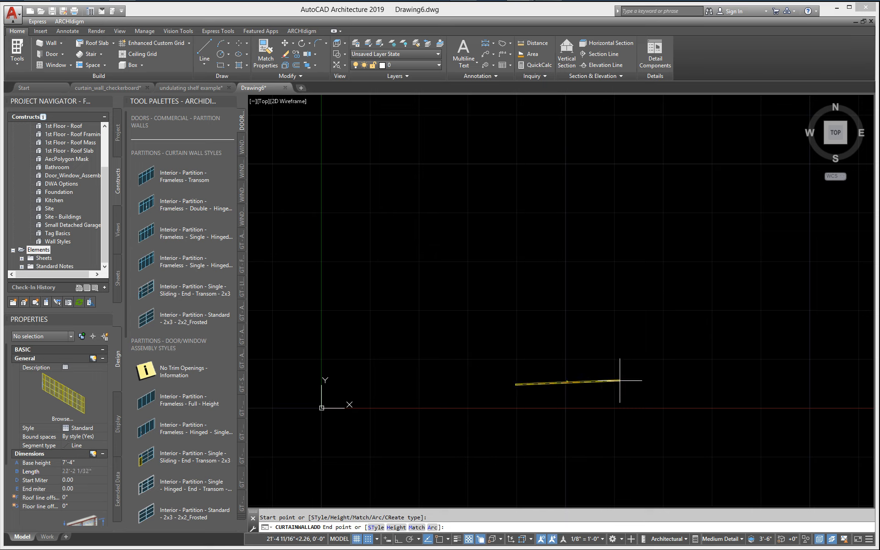
{"action": "key", "text": "F8"}
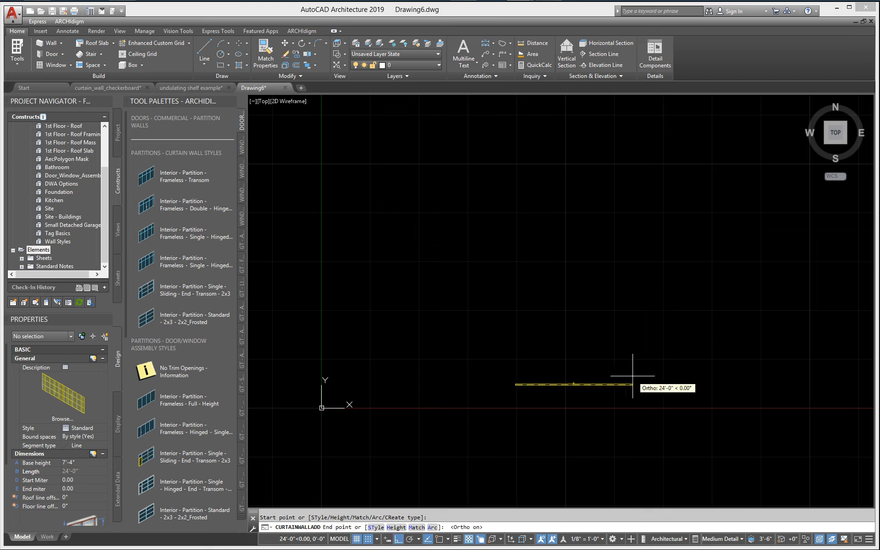
{"action": "key", "text": "Return"}
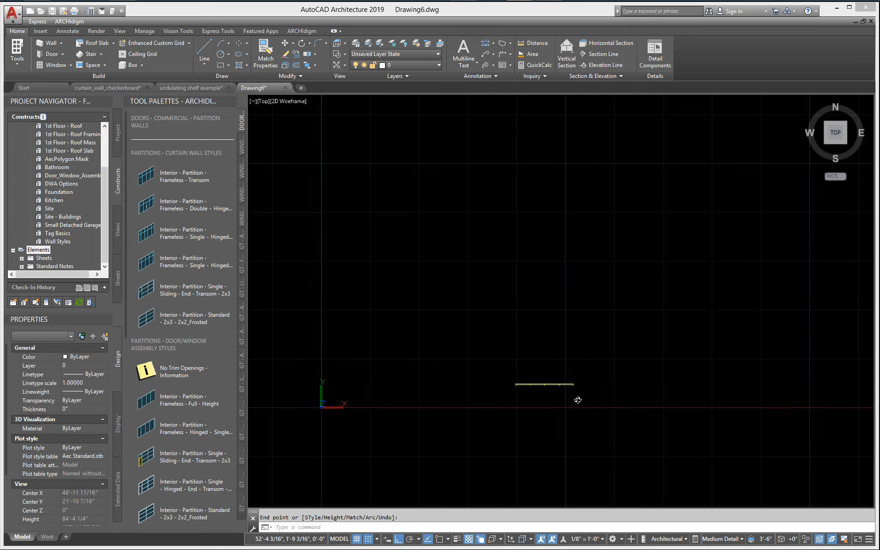
- Change the new curtain wall's style to Shelving_System_1 in a 3D view
{"action": "middle_click_drag", "start_coordinate": [578, 399], "coordinate": [461, 249], "text": "shift"}
{"action": "scroll", "coordinate": [577, 375], "scroll_direction": "up", "scroll_amount": 5}
{"action": "left_click", "coordinate": [481, 266]}
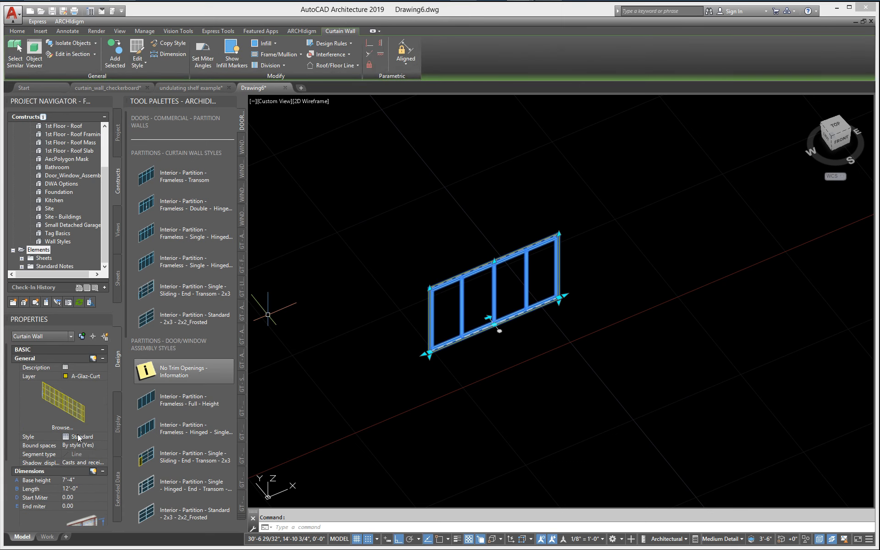
{"action": "left_click", "coordinate": [83, 441]}
{"action": "left_click", "coordinate": [84, 441]}
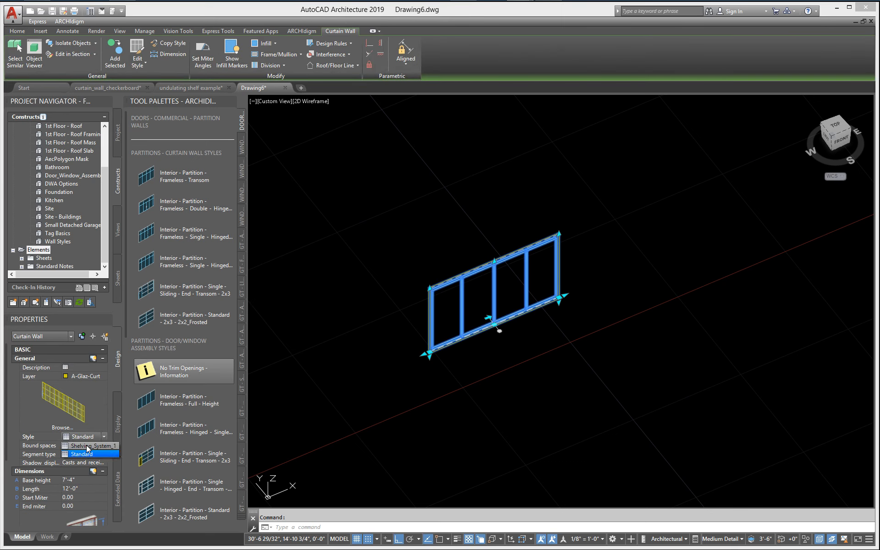
{"action": "left_click", "coordinate": [87, 446]}
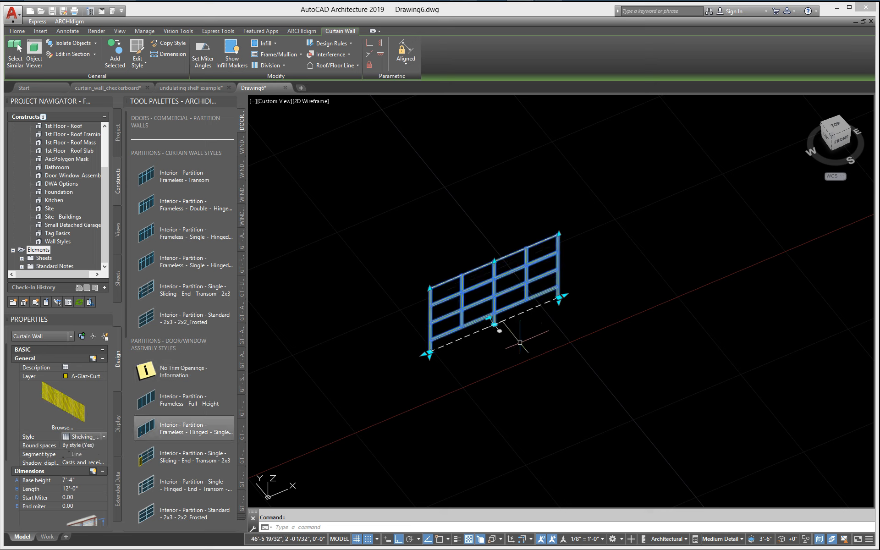
{"action": "key", "text": "Escape"}
- Stretch the curtain wall's far end outward to a length of about 13'-5"
{"action": "middle_click_drag", "start_coordinate": [532, 334], "coordinate": [573, 359]}
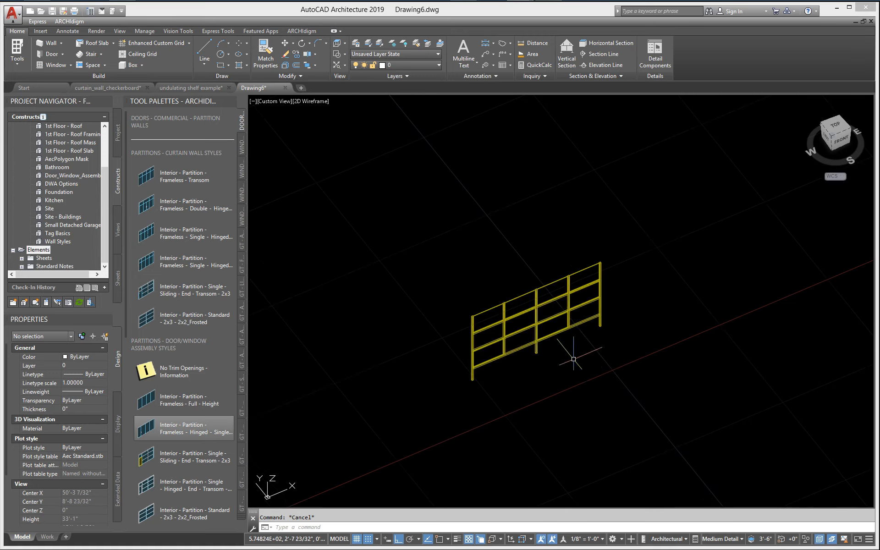
{"action": "scroll", "coordinate": [574, 359], "scroll_direction": "up", "scroll_amount": 1}
{"action": "left_click", "coordinate": [620, 304]}
{"action": "left_click", "coordinate": [621, 302]}
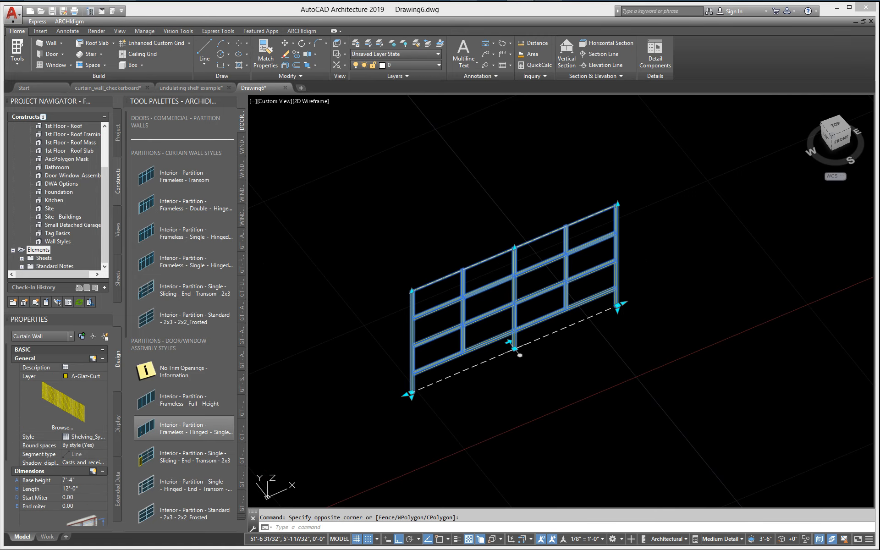
{"action": "left_click", "coordinate": [623, 303]}
{"action": "left_click", "coordinate": [644, 294]}
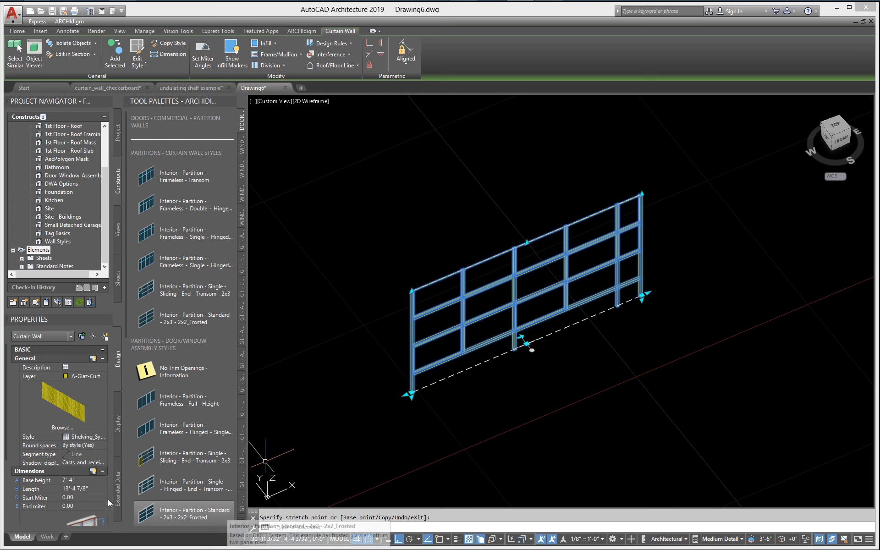
- Set the curtain wall's length to 12' and deselect it
{"action": "left_click", "coordinate": [91, 489]}
{"action": "type", "text": "12"}
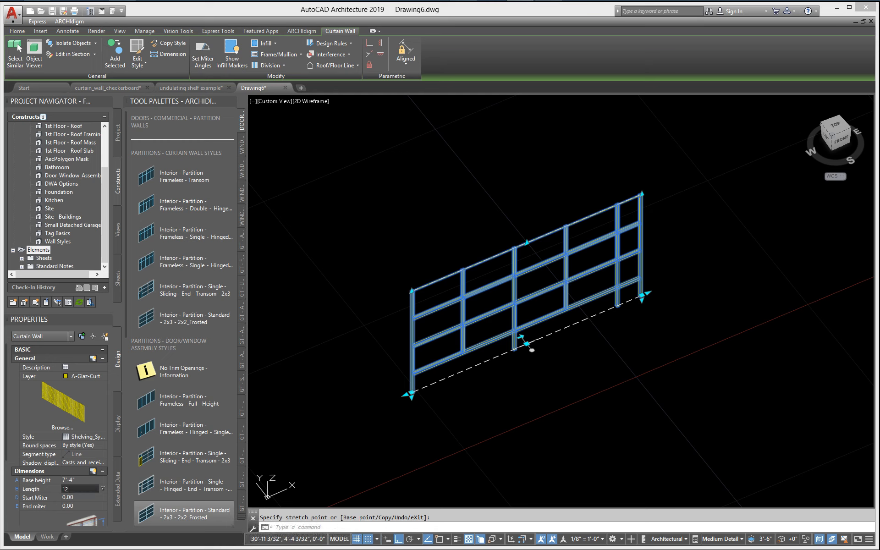
{"action": "key", "text": "Tab"}
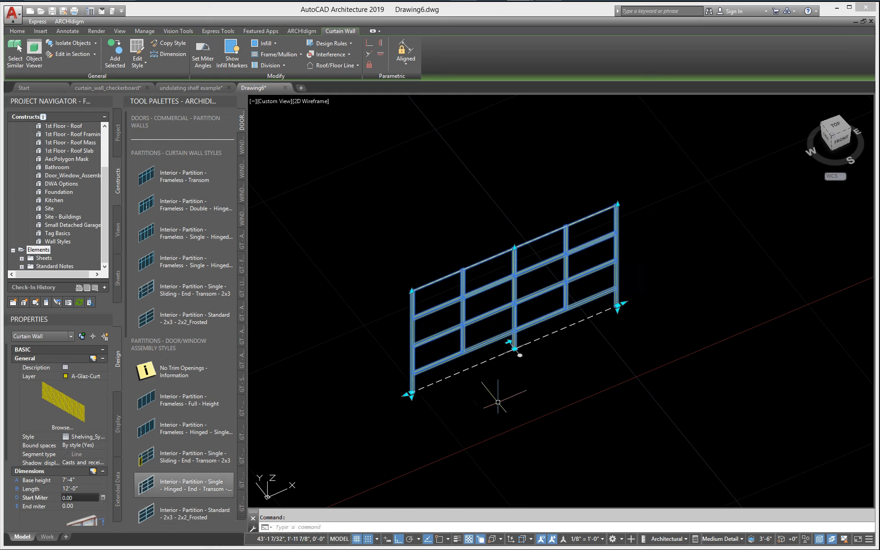
{"action": "key", "text": "Escape"}
- Display the shelving curtain wall in the Conceptual visual style
{"action": "scroll", "coordinate": [402, 350], "scroll_direction": "up", "scroll_amount": 3}
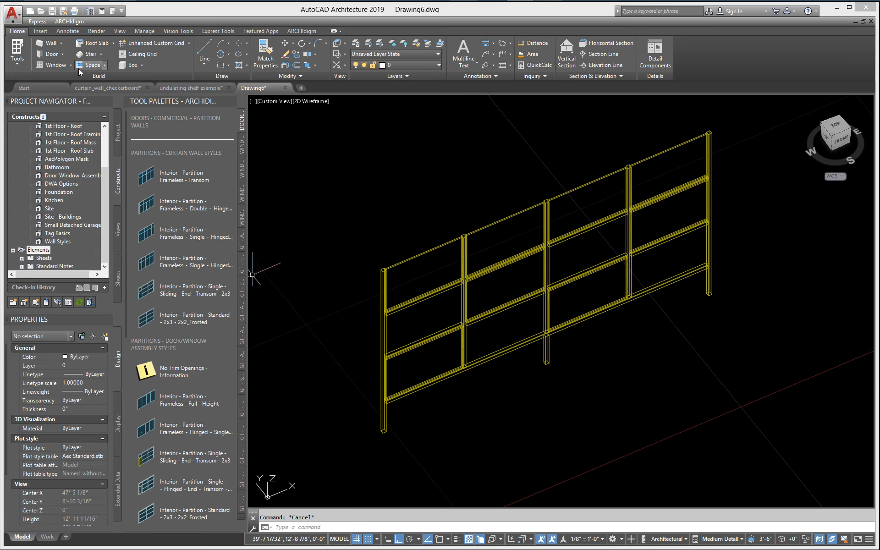
{"action": "left_click", "coordinate": [121, 31]}
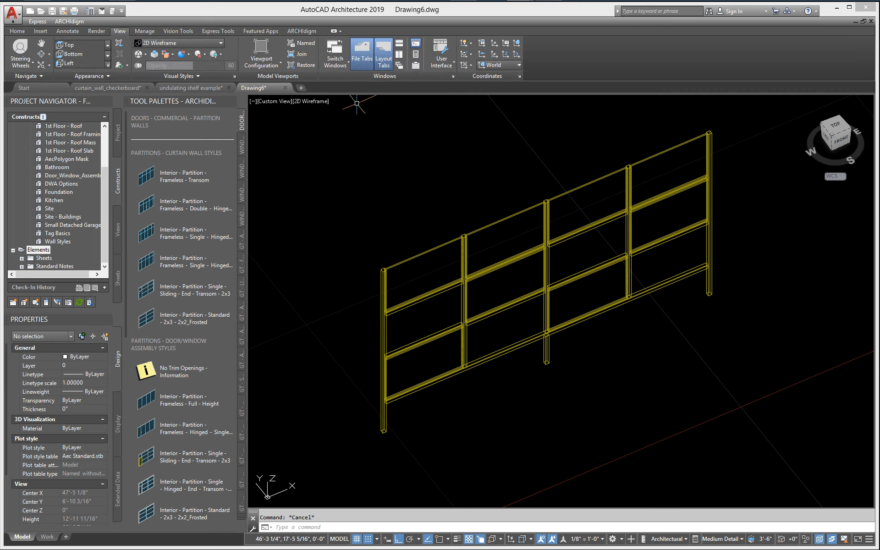
{"action": "left_click", "coordinate": [192, 46]}
{"action": "left_click", "coordinate": [196, 75]}
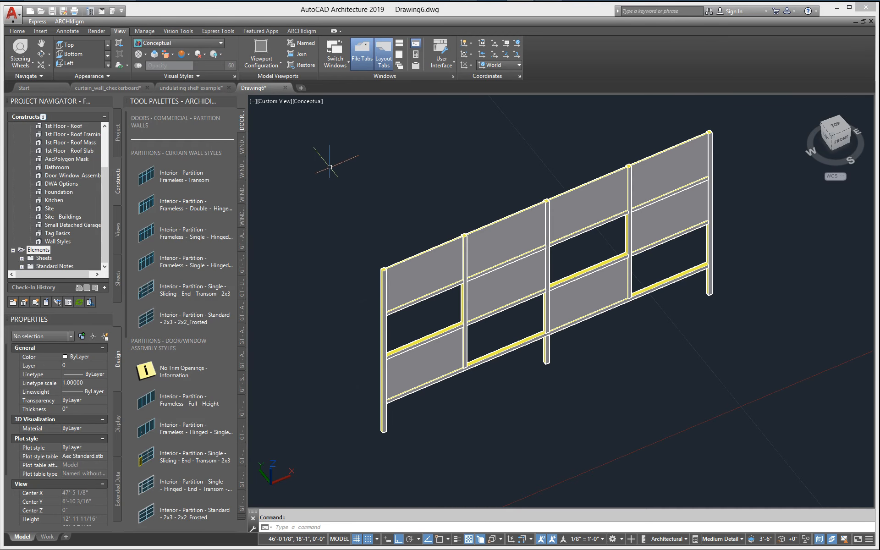
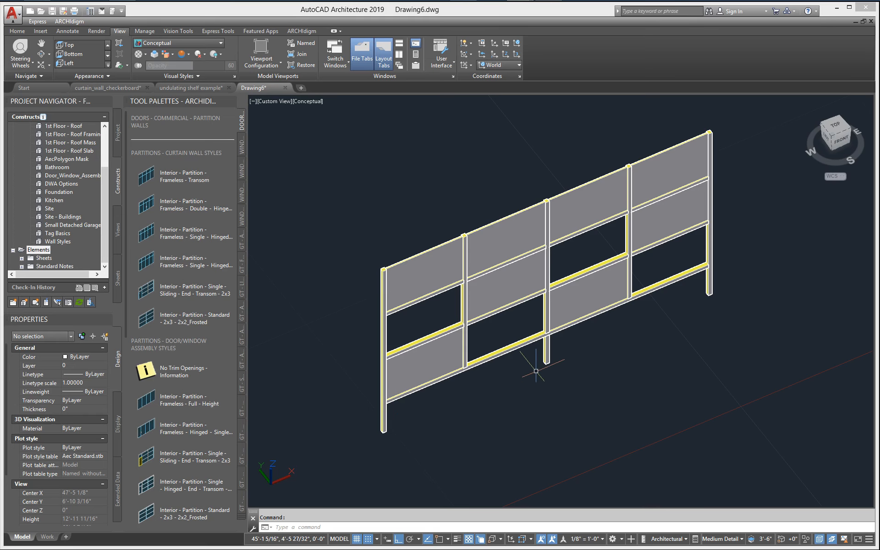
- Edit the curtain wall's style and make the Legs grid's default cell assignment a nested grid
{"action": "scroll", "coordinate": [491, 365], "scroll_direction": "up", "scroll_amount": 2}
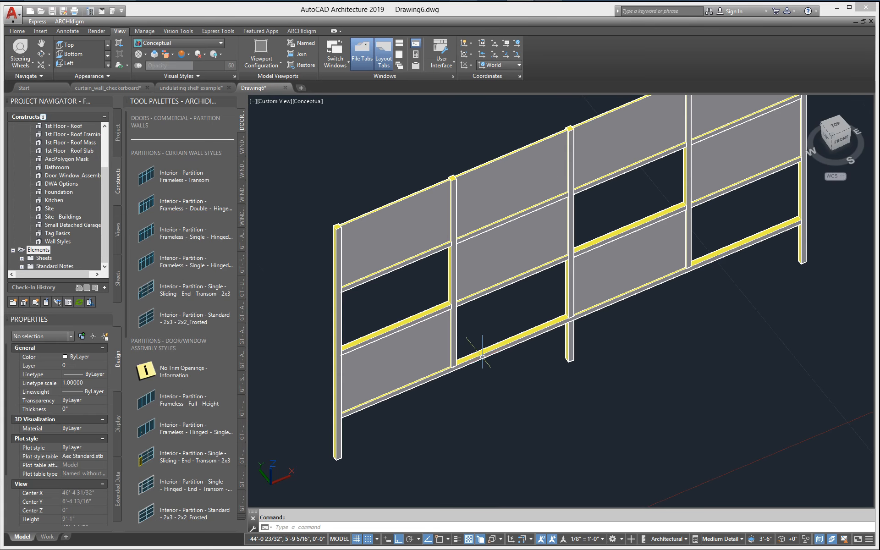
{"action": "left_click", "coordinate": [482, 356]}
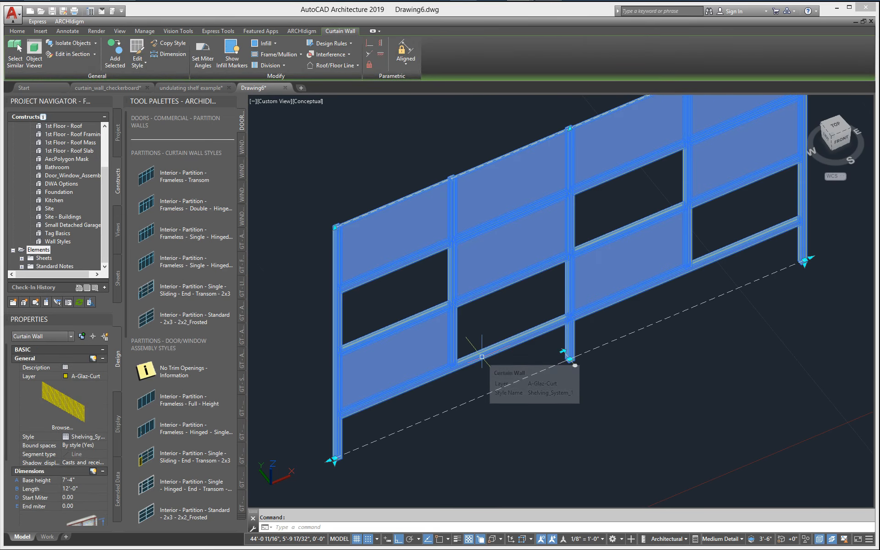
{"action": "right_click", "coordinate": [482, 356]}
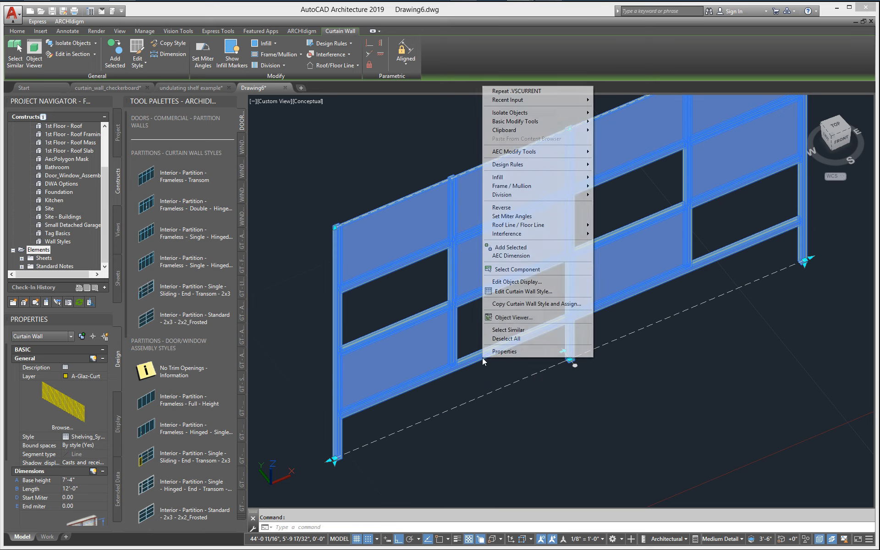
{"action": "left_click", "coordinate": [523, 291]}
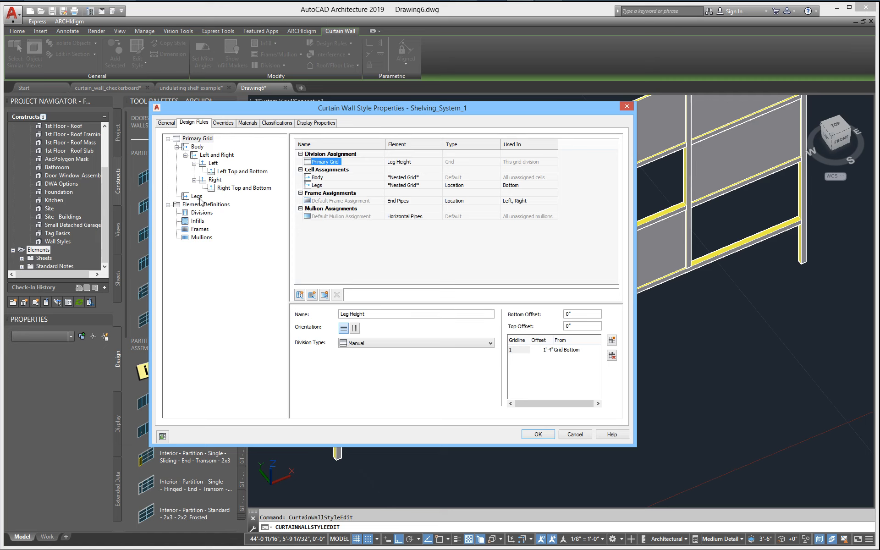
{"action": "left_click", "coordinate": [197, 197]}
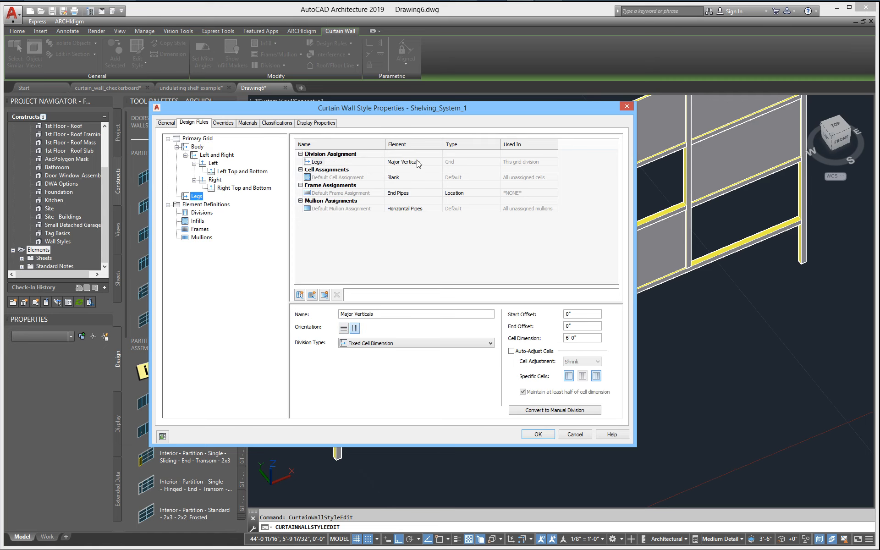
{"action": "mouse_move", "coordinate": [536, 110]}
{"action": "left_mouse_down"}
{"action": "mouse_move", "coordinate": [374, 347]}
{"action": "mouse_move", "coordinate": [417, 330]}
{"action": "mouse_move", "coordinate": [598, 125]}
{"action": "left_mouse_up"}
{"action": "left_click", "coordinate": [455, 193]}
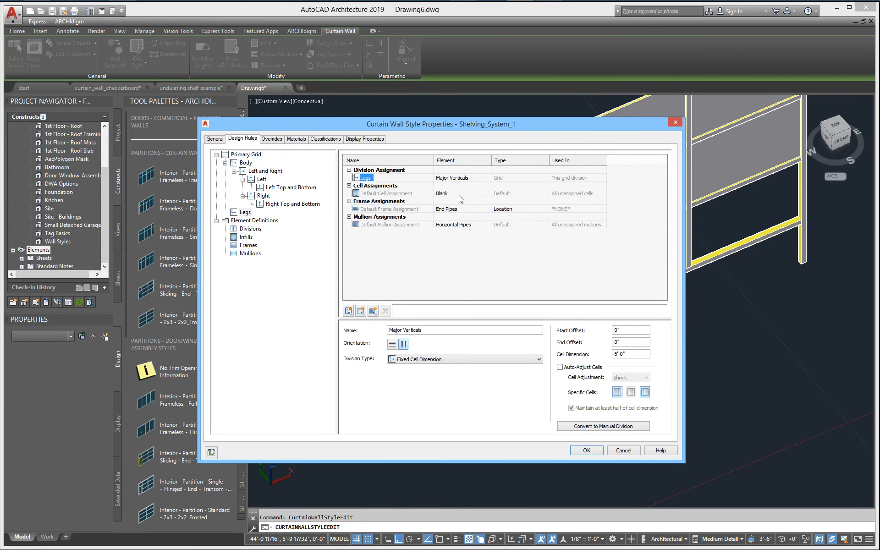
{"action": "left_click", "coordinate": [461, 194]}
{"action": "left_click", "coordinate": [461, 201]}
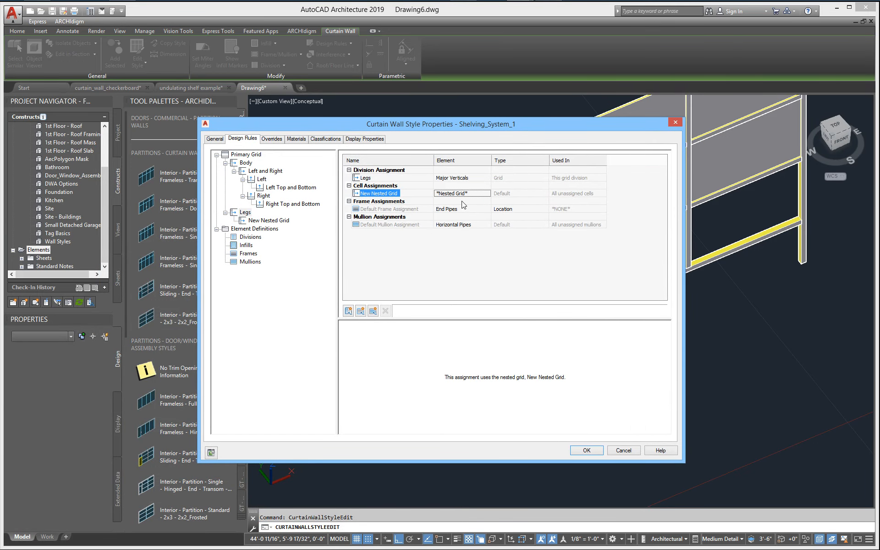
- Rename the new nested grid under Legs as Inner Legs
{"action": "left_click", "coordinate": [271, 221]}
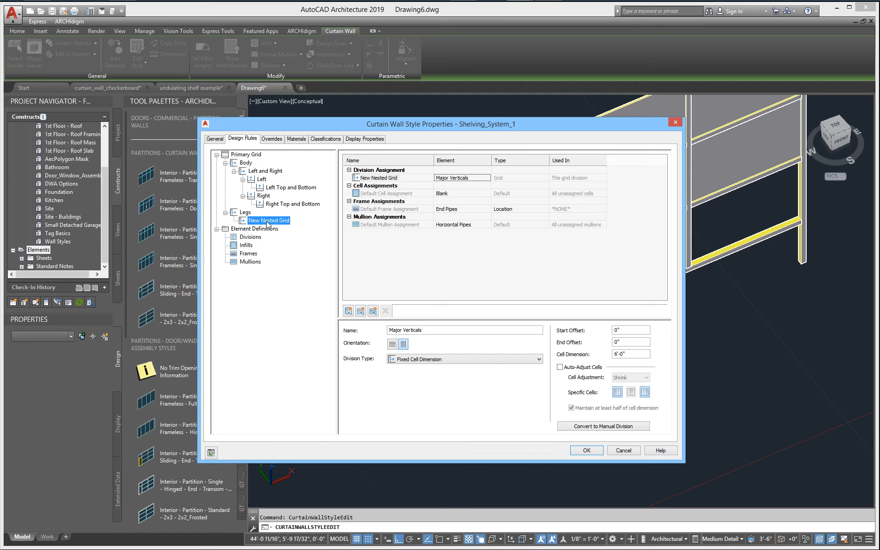
{"action": "left_click", "coordinate": [388, 182]}
{"action": "right_click", "coordinate": [394, 179]}
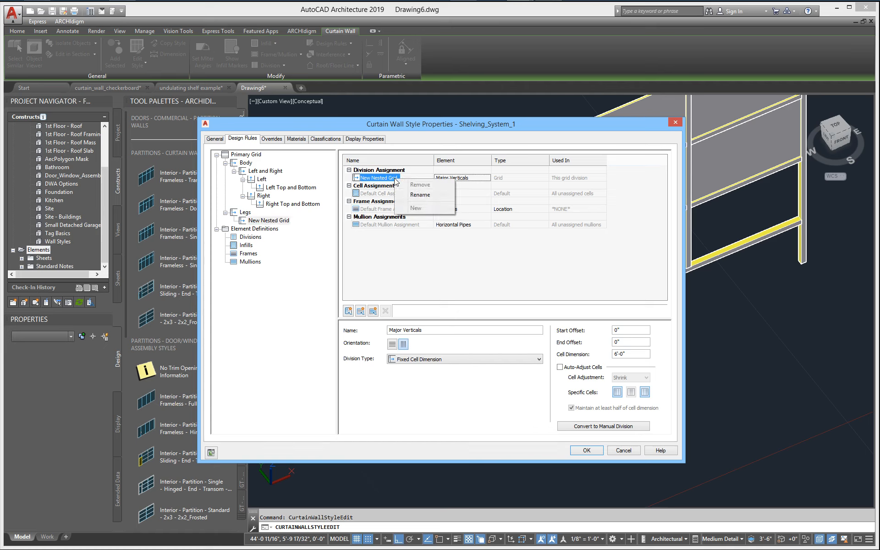
{"action": "left_click", "coordinate": [414, 196]}
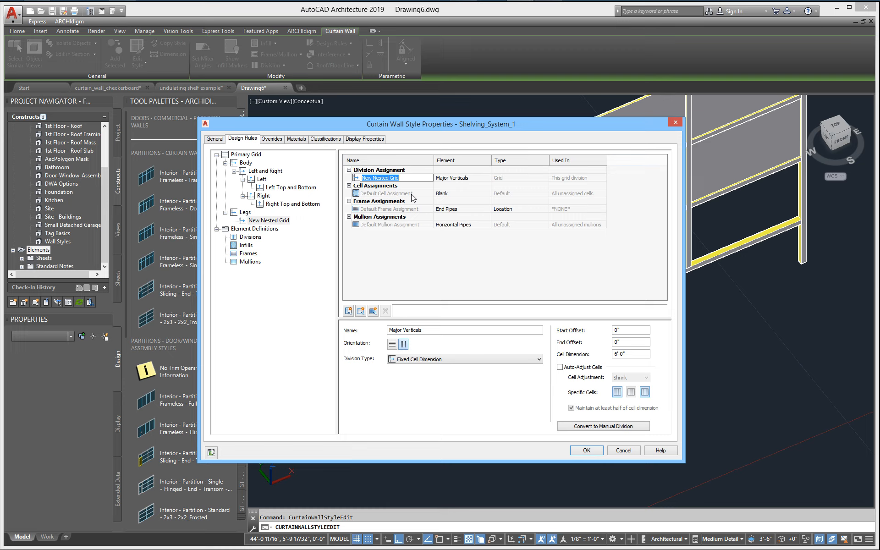
{"action": "key", "text": "BackSpace"}
{"action": "type", "text": "Inner Legs"}
{"action": "left_click", "coordinate": [288, 222]}
- Assign the Minor Verticals division to the Inner Legs grid and use the Legs mullion as its default mullion
{"action": "left_click", "coordinate": [450, 178]}
{"action": "left_click", "coordinate": [451, 177]}
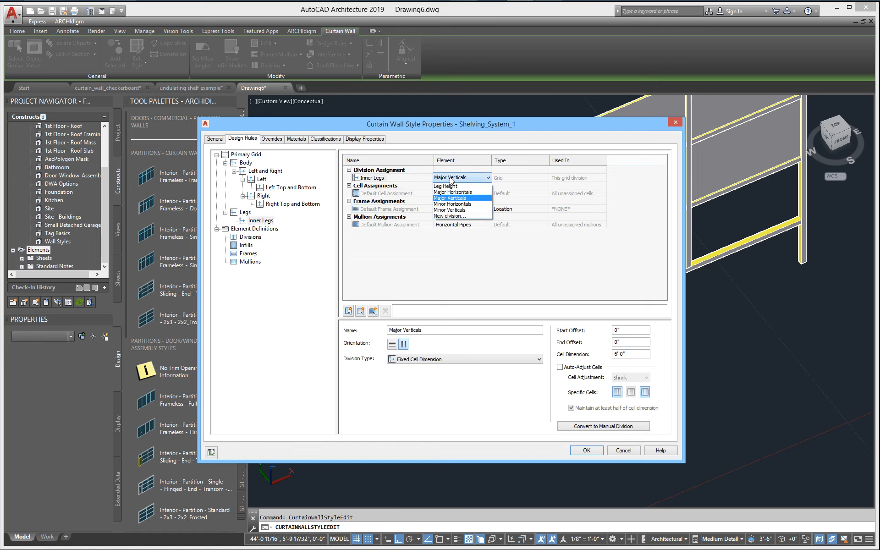
{"action": "left_click", "coordinate": [461, 210]}
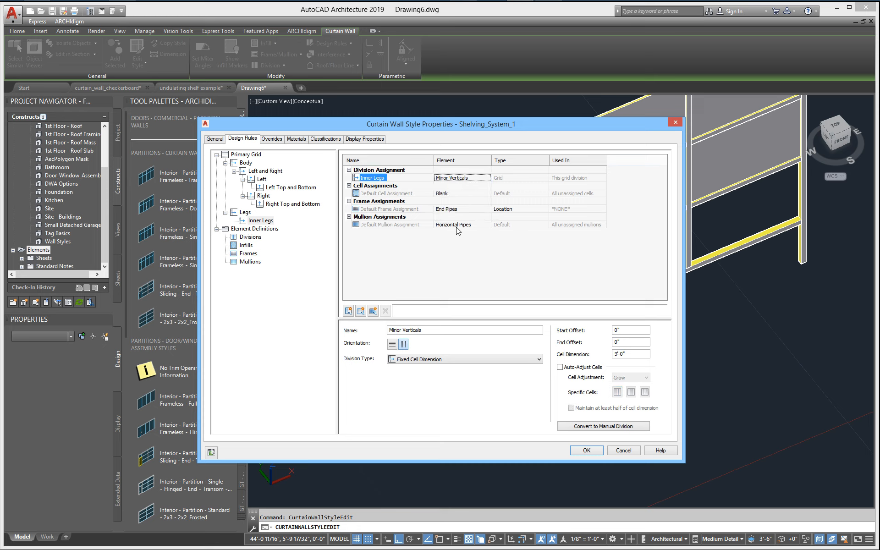
{"action": "left_click", "coordinate": [456, 227]}
{"action": "left_click", "coordinate": [456, 227]}
{"action": "left_click", "coordinate": [456, 233]}
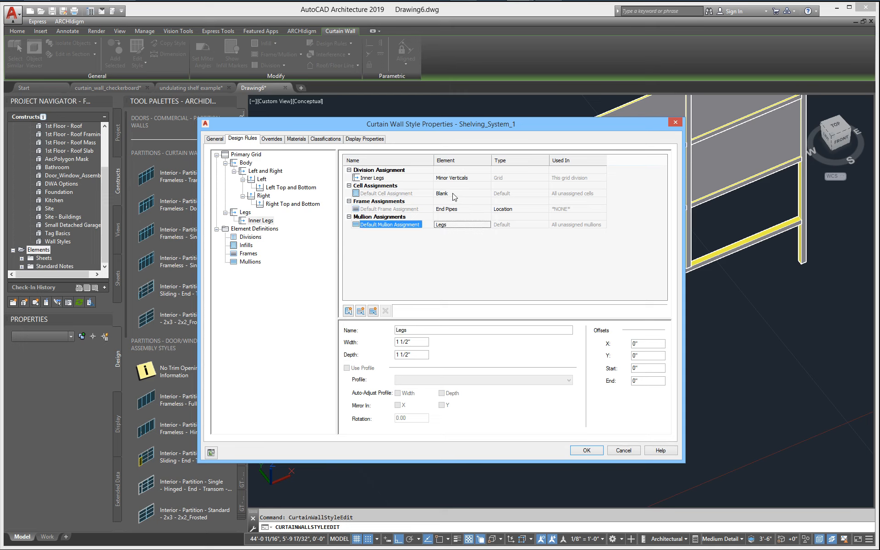
- Use the Legs mullion as the default mullion of the Legs grid and accept the style changes
{"action": "left_click", "coordinate": [246, 212]}
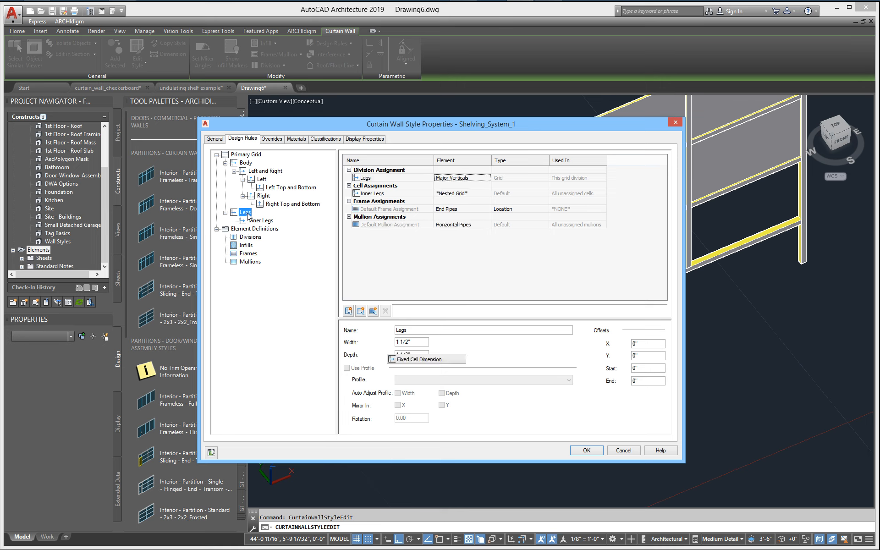
{"action": "left_click", "coordinate": [465, 225]}
{"action": "left_click", "coordinate": [467, 226]}
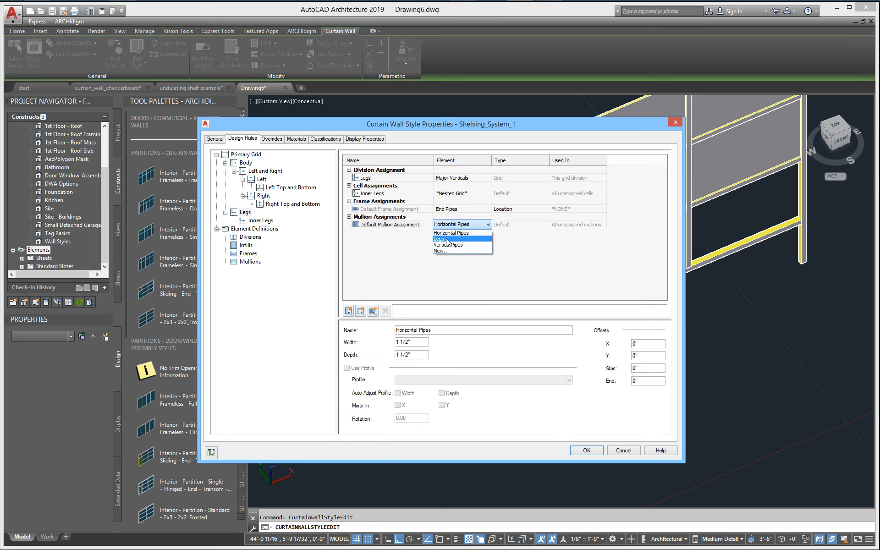
{"action": "left_click", "coordinate": [452, 239]}
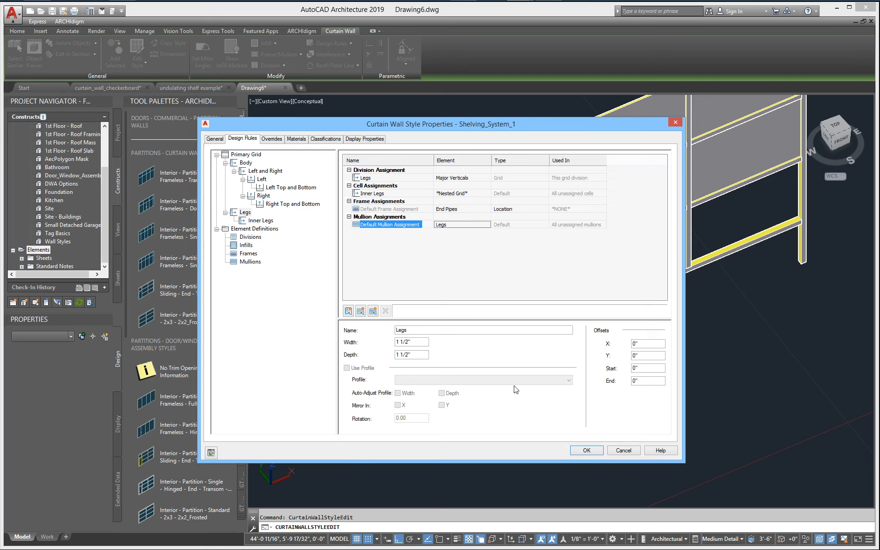
{"action": "left_click", "coordinate": [587, 451]}
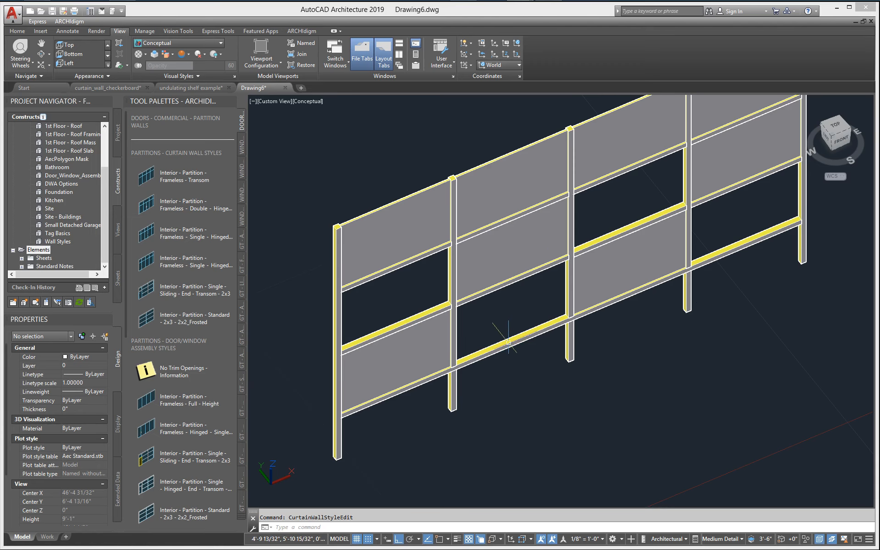
- Stretch the curtain wall's height to about 10'-0 5/16" and deselect it
{"action": "scroll", "coordinate": [504, 337], "scroll_direction": "down", "scroll_amount": 2}
{"action": "left_click", "coordinate": [485, 350]}
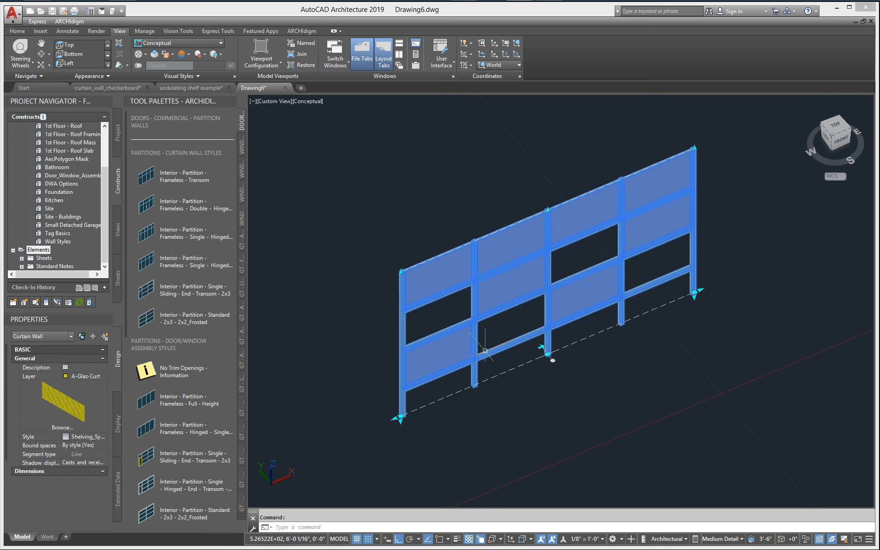
{"action": "left_click", "coordinate": [548, 210]}
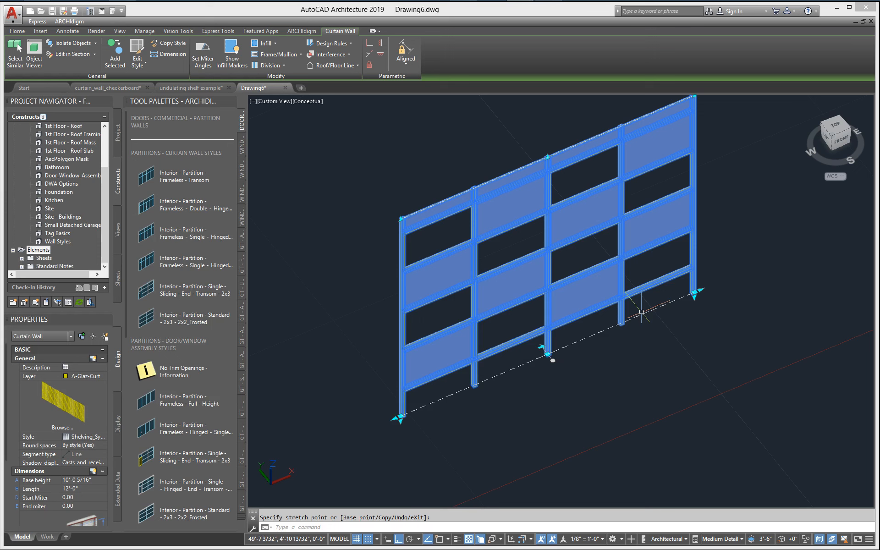
{"action": "key", "text": "Escape"}
{"action": "key", "text": "Escape"}
{"action": "middle_click_drag", "start_coordinate": [484, 216], "coordinate": [432, 234]}
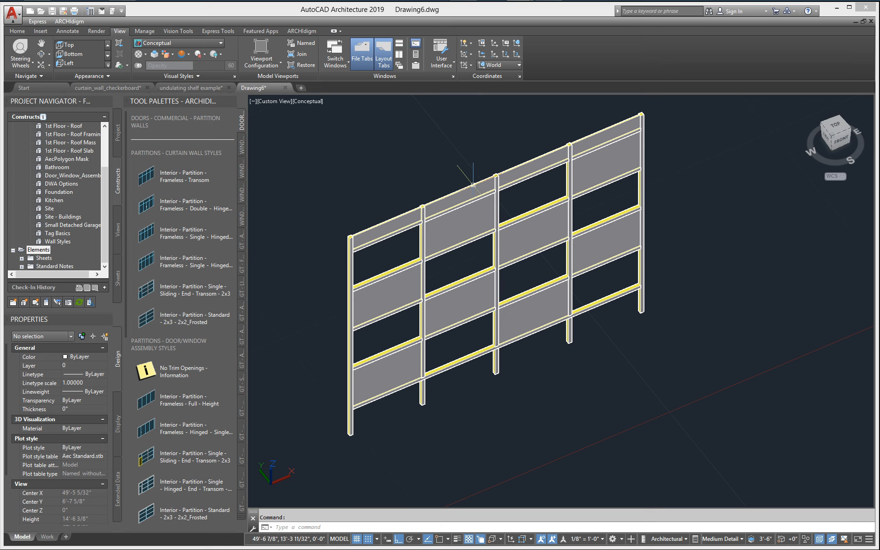
- Stretch the curtain wall up to about 12'-0 1/2", then down to about 9'-4 7/8" high
{"action": "left_click", "coordinate": [496, 175]}
{"action": "left_click", "coordinate": [496, 175]}
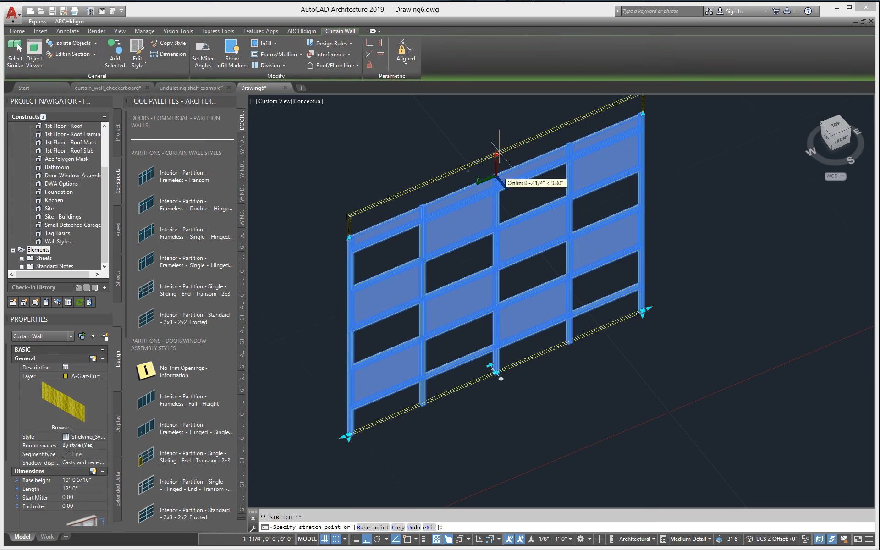
{"action": "left_click", "coordinate": [496, 137]}
{"action": "left_click", "coordinate": [495, 136]}
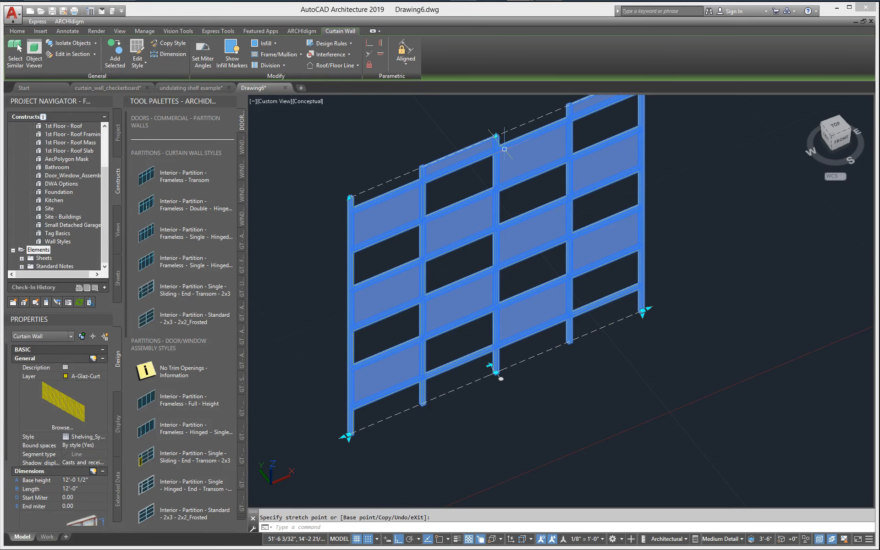
{"action": "left_click", "coordinate": [500, 189]}
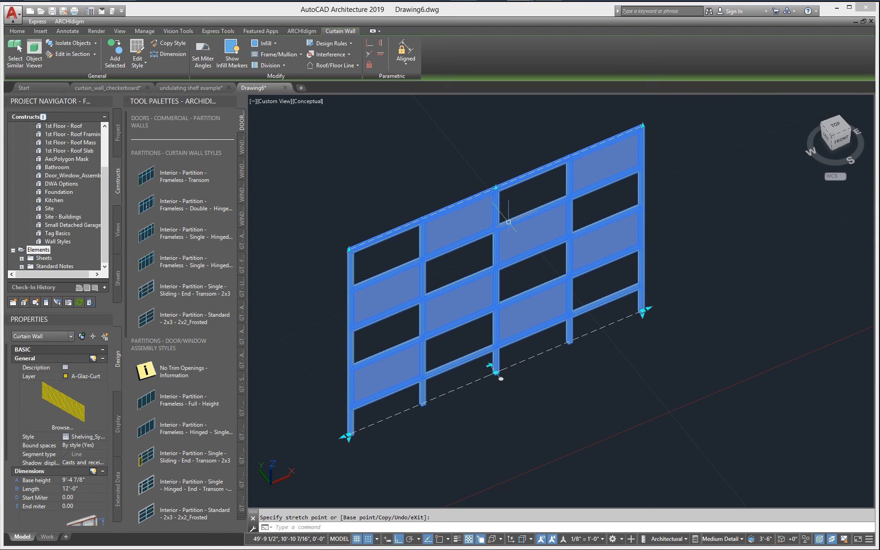
{"action": "key", "text": "Escape"}
{"action": "key", "text": "Escape"}
- Stretch the curtain wall's height to about 10'-0 13/16"
{"action": "left_click", "coordinate": [486, 193]}
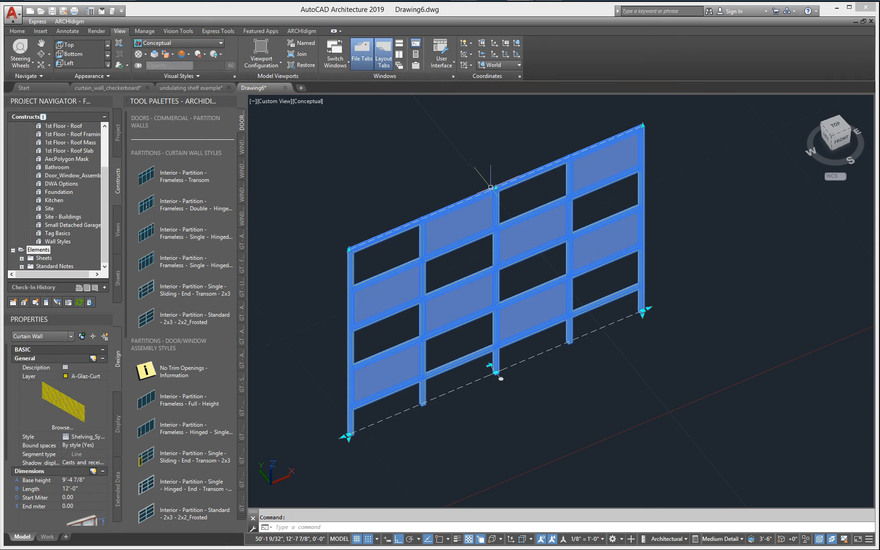
{"action": "left_click", "coordinate": [495, 188]}
{"action": "key", "text": "Escape"}
{"action": "key", "text": "Escape"}
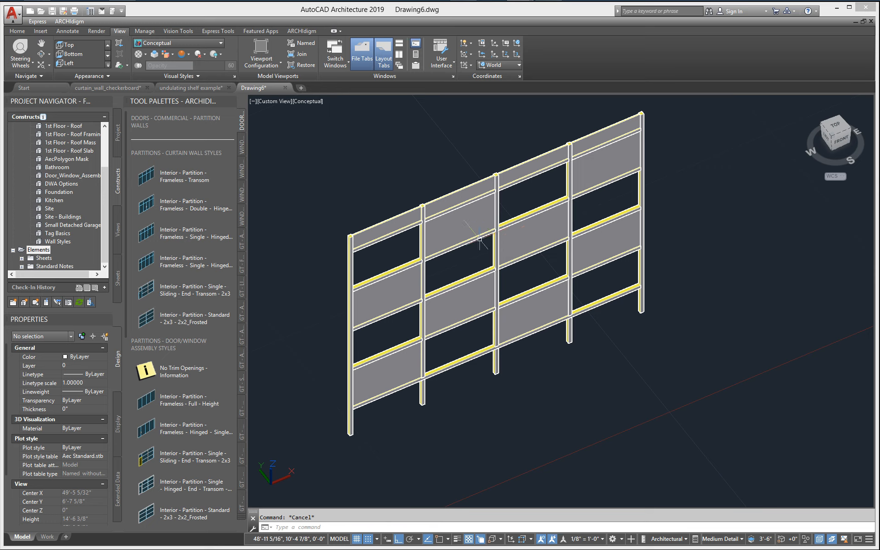
- Edit the curtain wall's style and make Shelf the default cell infill of the Left Top and Bottom grid
{"action": "left_click", "coordinate": [422, 394]}
{"action": "right_click", "coordinate": [425, 394]}
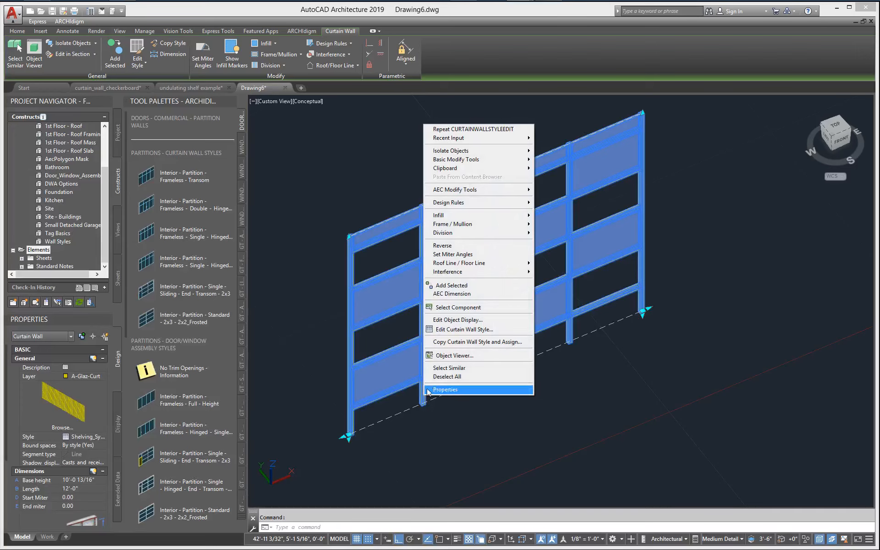
{"action": "left_click", "coordinate": [454, 329]}
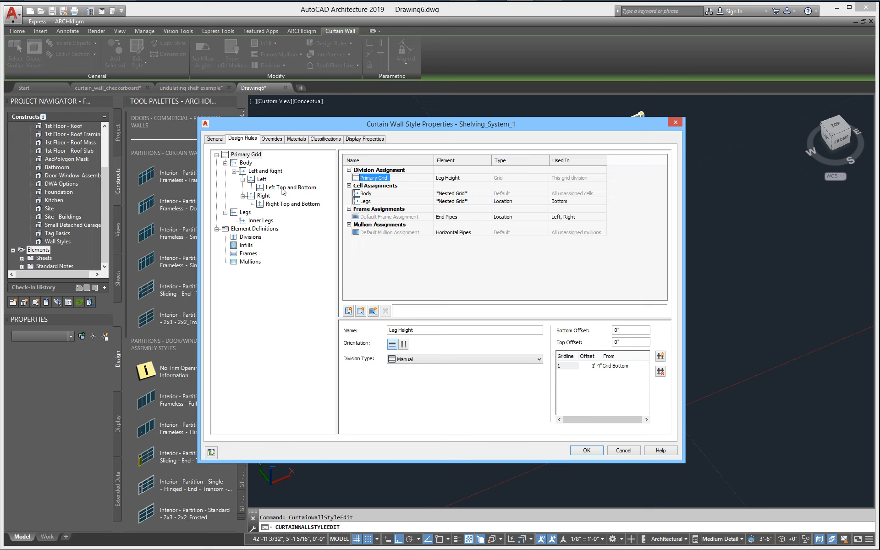
{"action": "left_click_drag", "start_coordinate": [497, 129], "coordinate": [489, 147]}
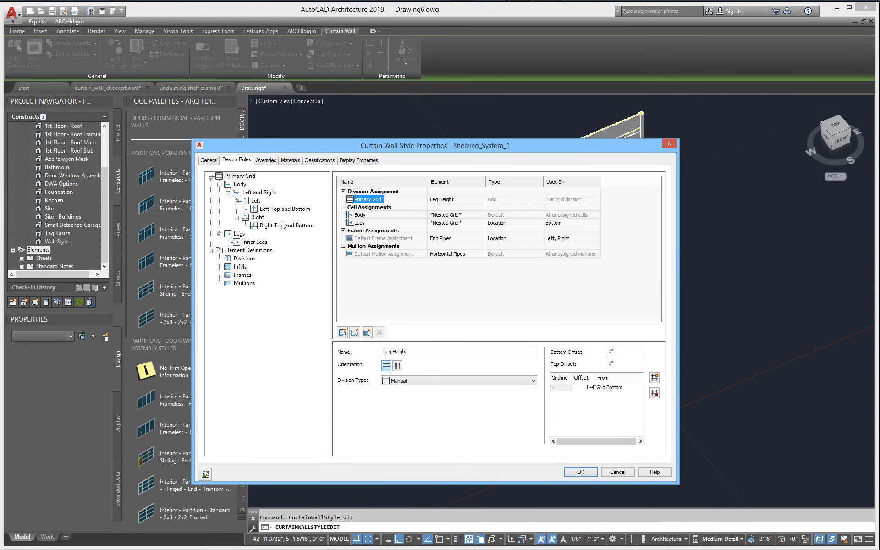
{"action": "left_click", "coordinate": [270, 209]}
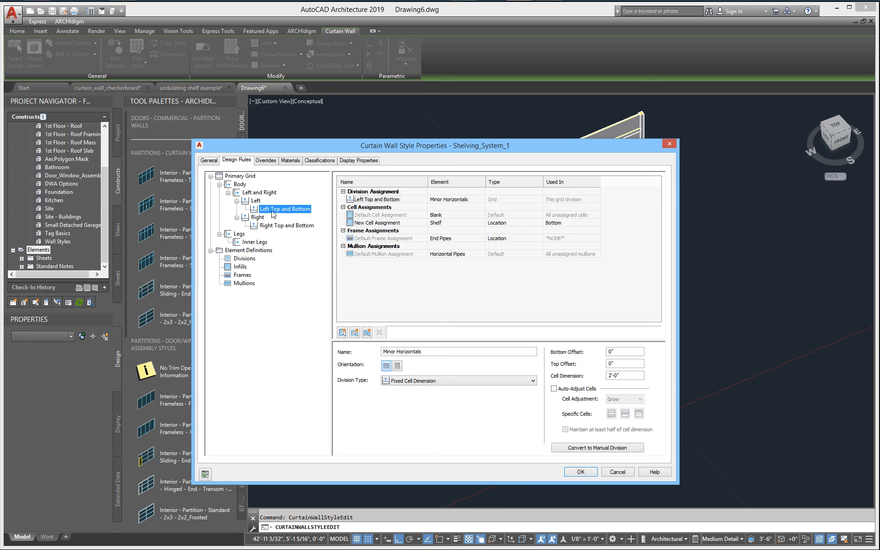
{"action": "left_click", "coordinate": [446, 215]}
{"action": "left_click", "coordinate": [434, 235]}
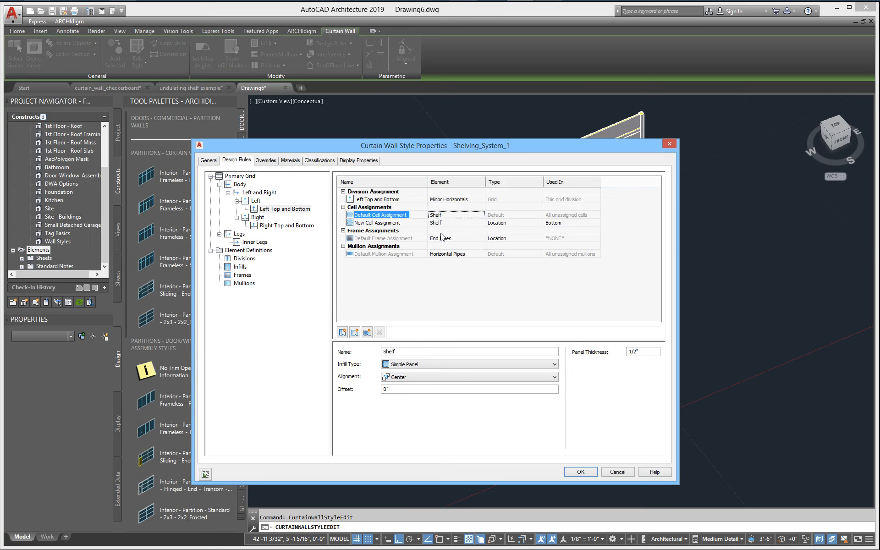
- Assign the Blank infill to only the top cell of the Left Top and Bottom grid and accept the style
{"action": "left_click", "coordinate": [446, 224]}
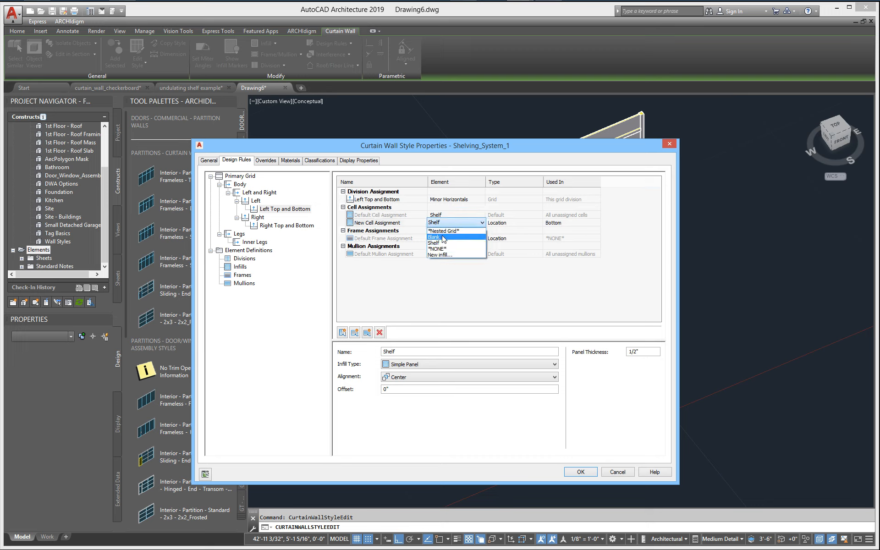
{"action": "left_click", "coordinate": [442, 236]}
{"action": "left_click", "coordinate": [596, 223]}
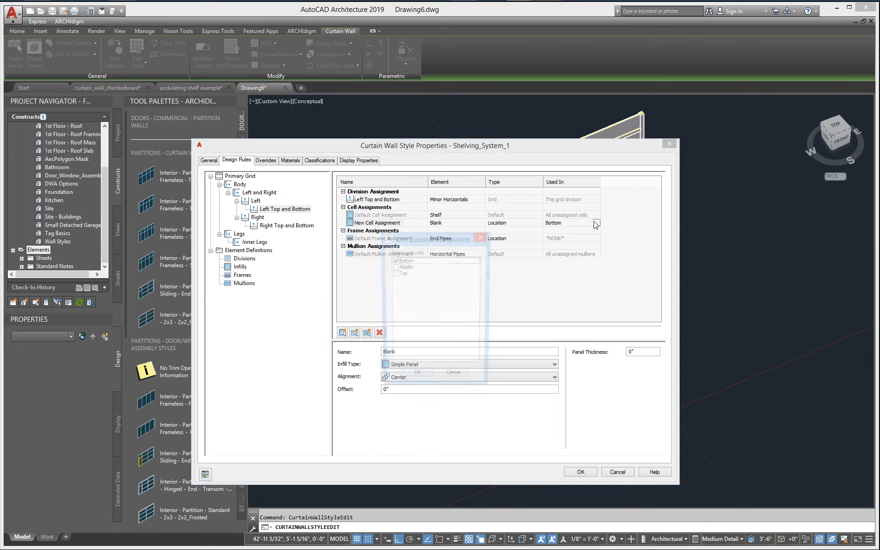
{"action": "left_click", "coordinate": [394, 273]}
{"action": "left_click", "coordinate": [394, 261]}
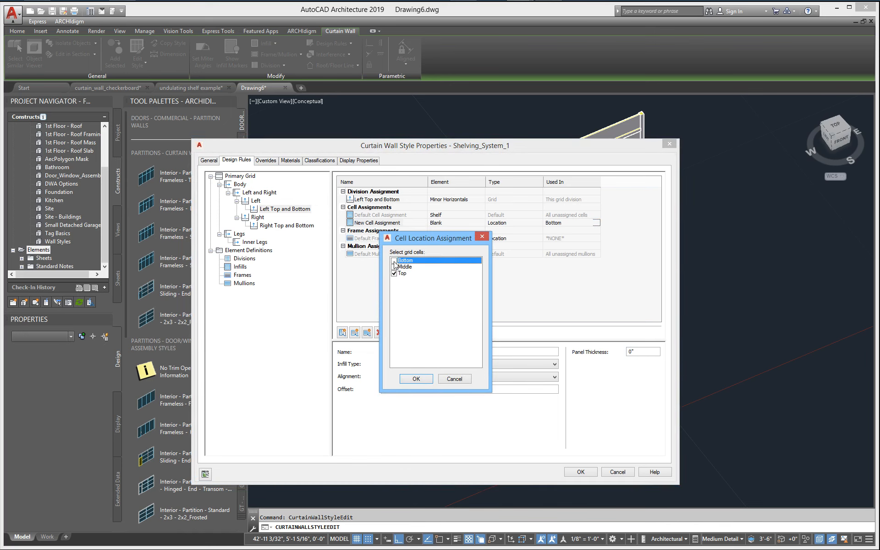
{"action": "left_click", "coordinate": [416, 379]}
{"action": "left_click", "coordinate": [580, 471]}
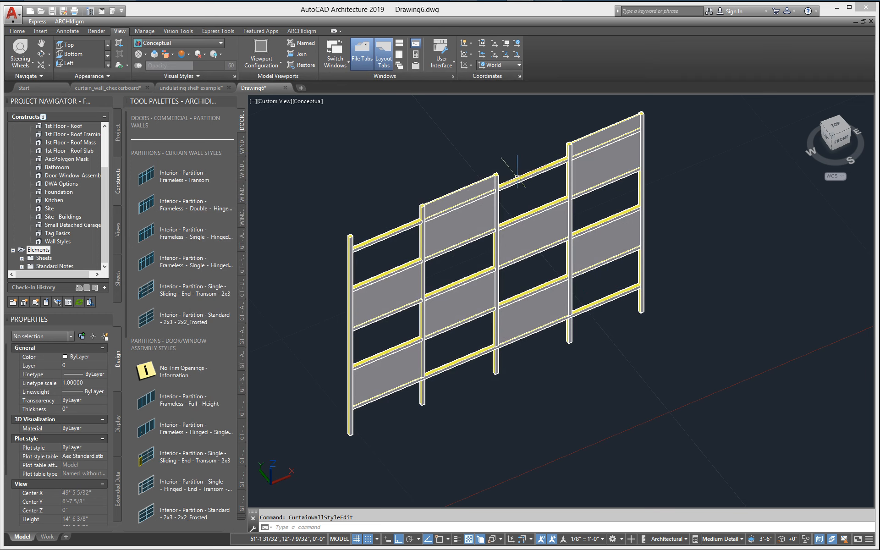
- Stretch the curtain wall up to about 11'-8 3/16", then down to about 7'-6 1/16" high
{"action": "left_click", "coordinate": [503, 172]}
{"action": "left_click", "coordinate": [496, 174]}
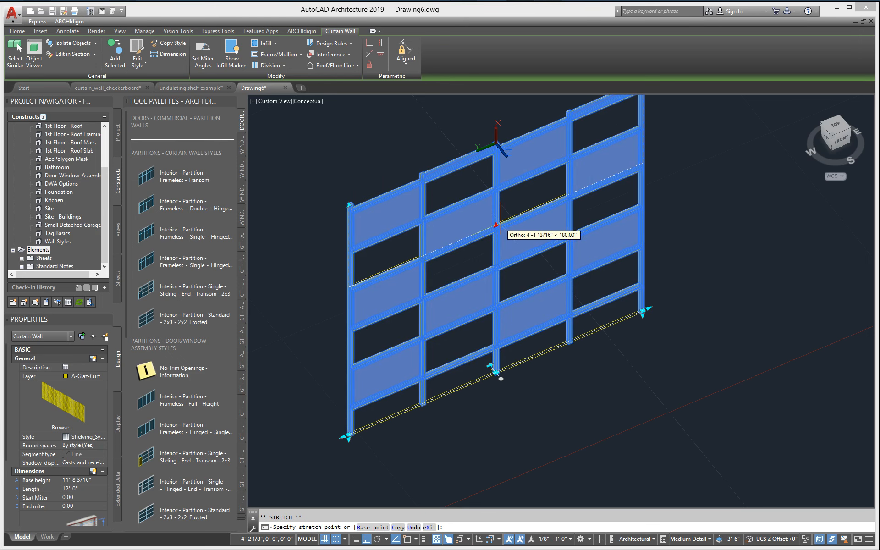
{"action": "left_click", "coordinate": [574, 235]}
{"action": "key", "text": "Escape"}
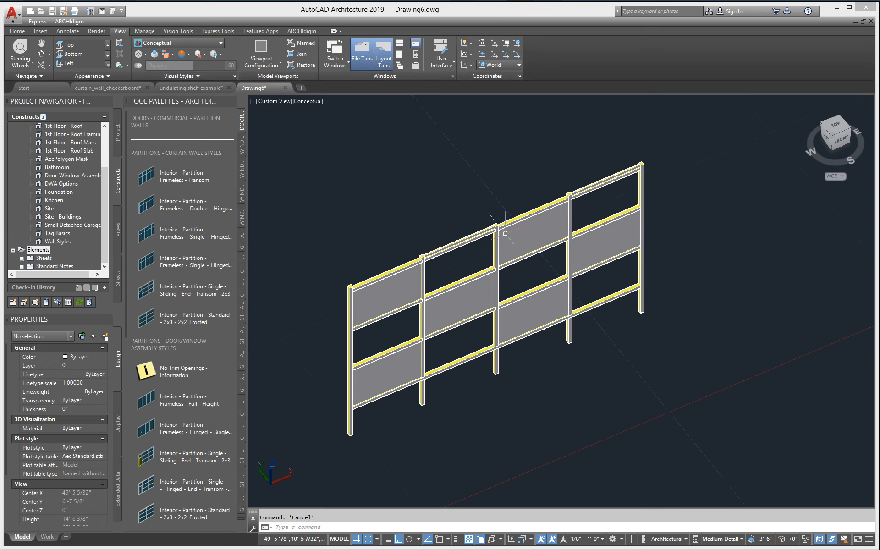
- Set the curtain wall's base height to 7'-4"
{"action": "left_click", "coordinate": [468, 215]}
{"action": "left_click", "coordinate": [456, 225]}
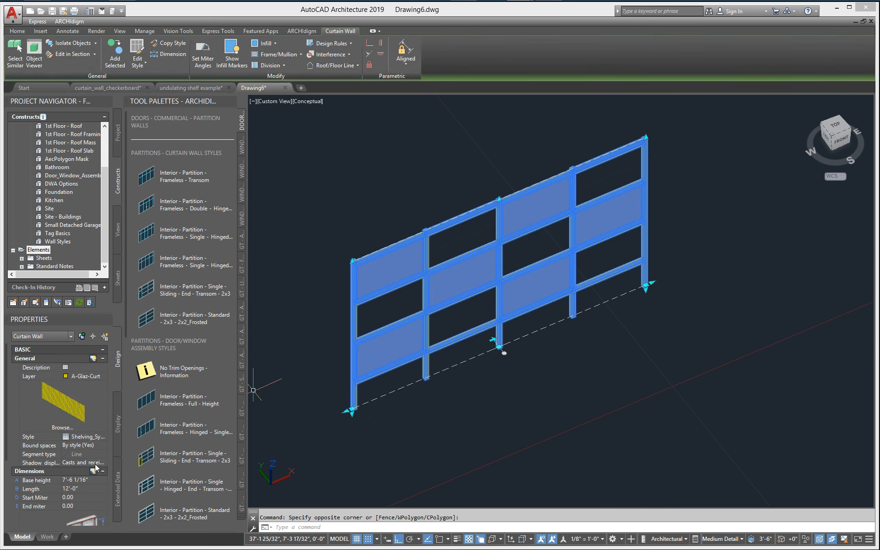
{"action": "left_click", "coordinate": [91, 480]}
{"action": "type", "text": "7'4"}
{"action": "key", "text": "Return"}
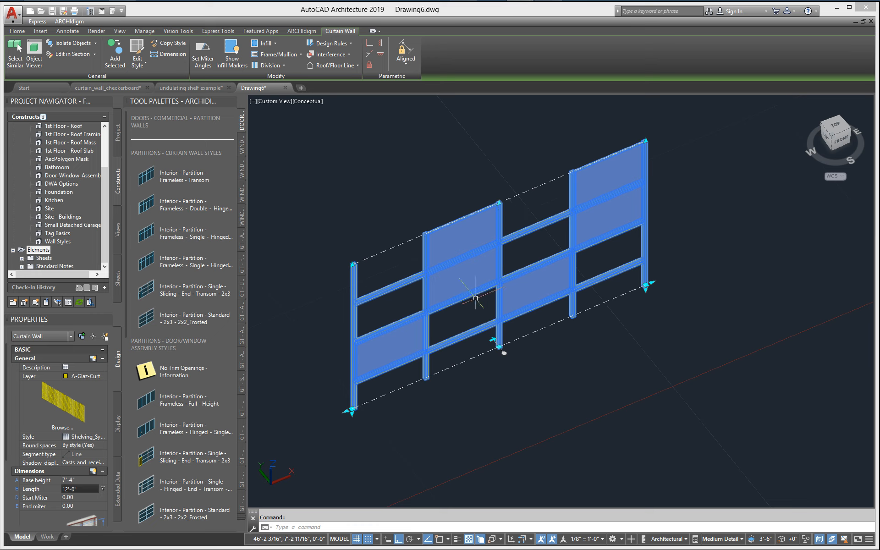
{"action": "key", "text": "Escape"}
- Edit the style so the Right Top and Bottom grid's new cell assignment is Blank, used only in the bottom cell
{"action": "left_click", "coordinate": [402, 282]}
{"action": "right_click", "coordinate": [401, 282]}
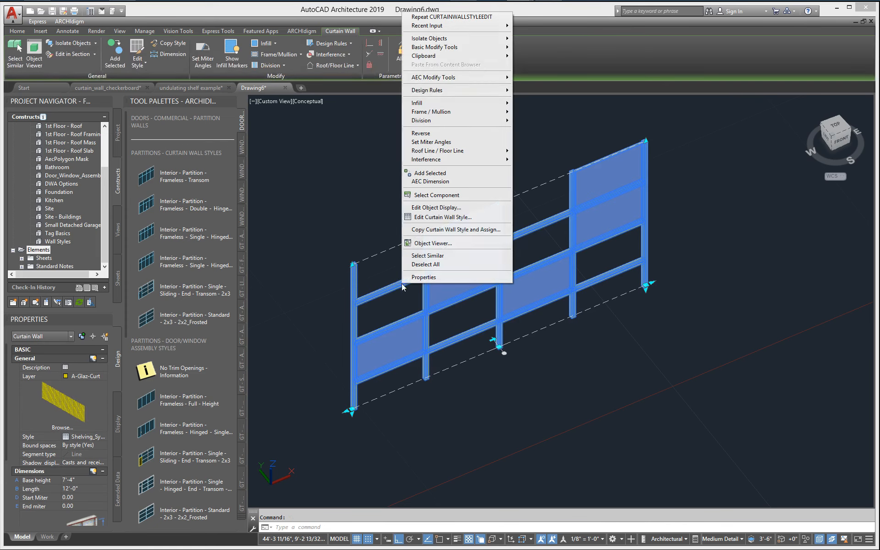
{"action": "left_click", "coordinate": [439, 218]}
{"action": "left_click", "coordinate": [276, 225]}
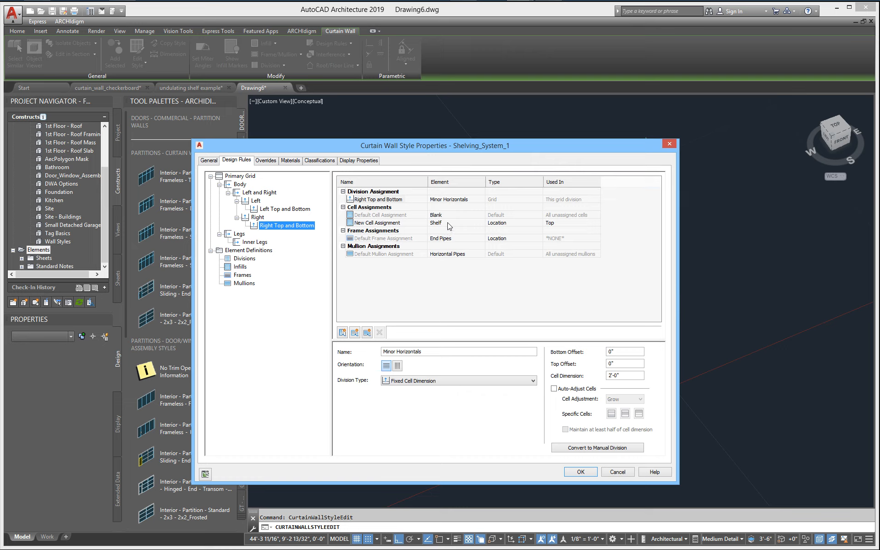
{"action": "left_click", "coordinate": [448, 223]}
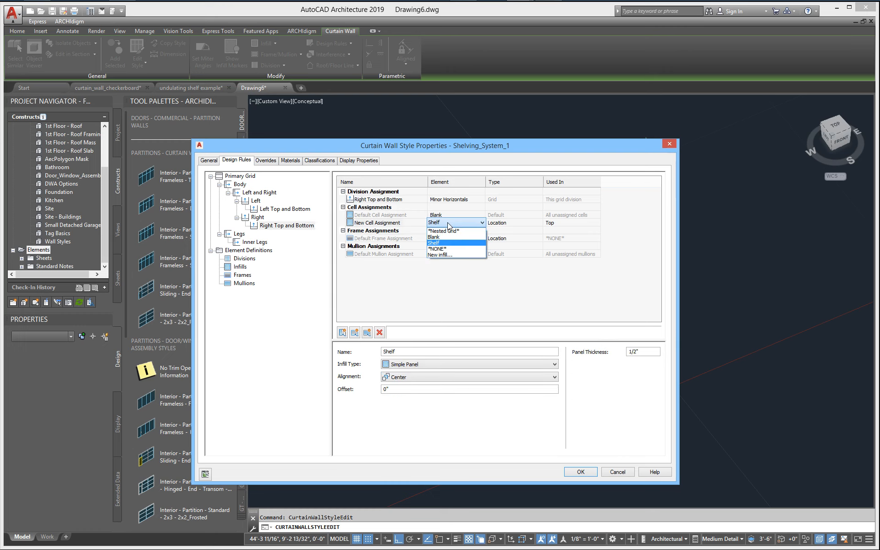
{"action": "left_click", "coordinate": [444, 237]}
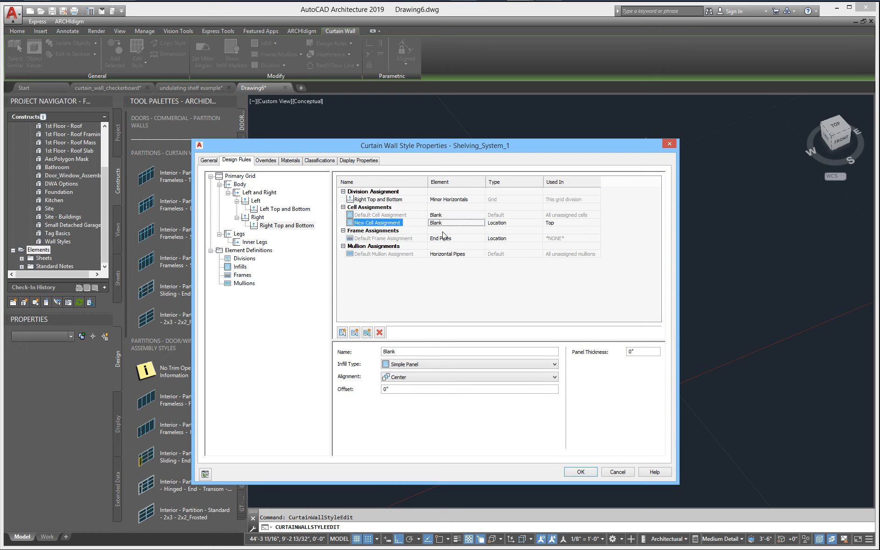
{"action": "left_click", "coordinate": [569, 224]}
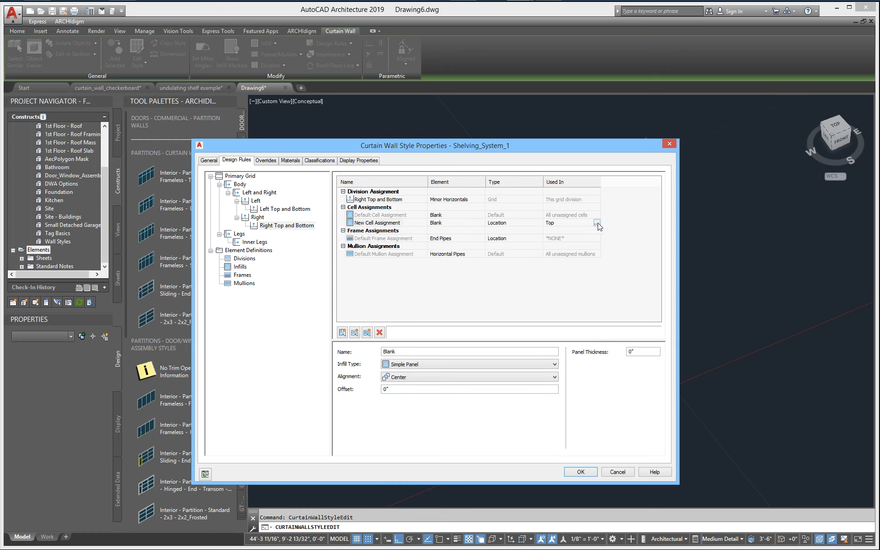
{"action": "left_click", "coordinate": [596, 223]}
{"action": "left_click", "coordinate": [394, 273]}
{"action": "left_click", "coordinate": [394, 260]}
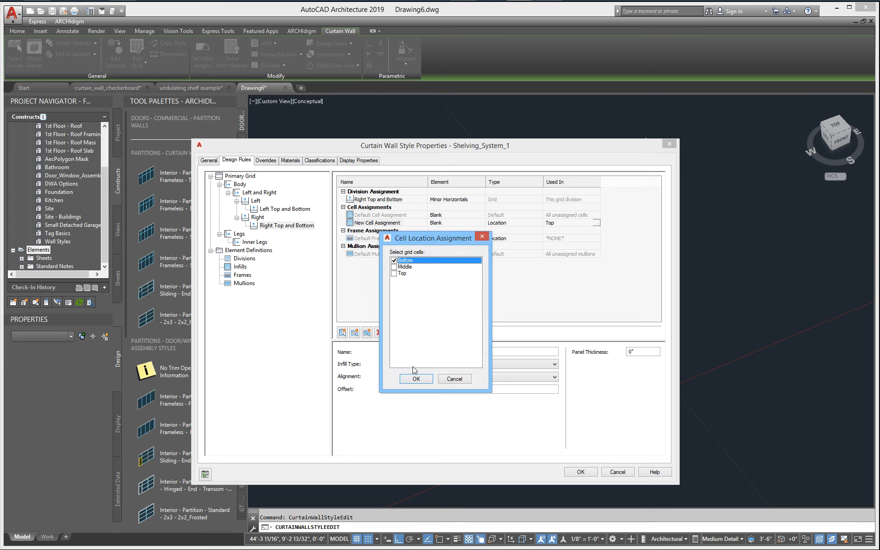
{"action": "left_click", "coordinate": [415, 379]}
- Make Shelf the default cell infill of the Right Top and Bottom grid and accept the style
{"action": "left_click", "coordinate": [447, 214]}
{"action": "left_click", "coordinate": [447, 215]}
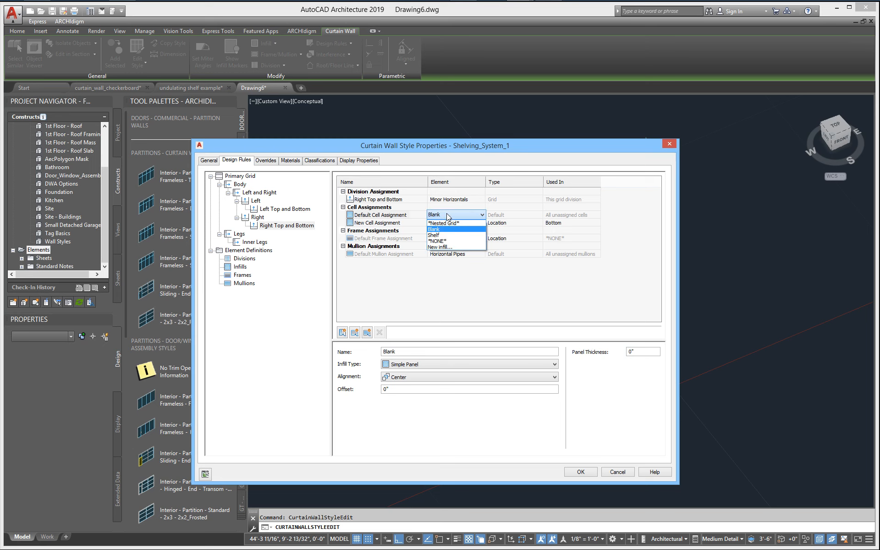
{"action": "left_click", "coordinate": [445, 235]}
{"action": "left_click", "coordinate": [579, 471]}
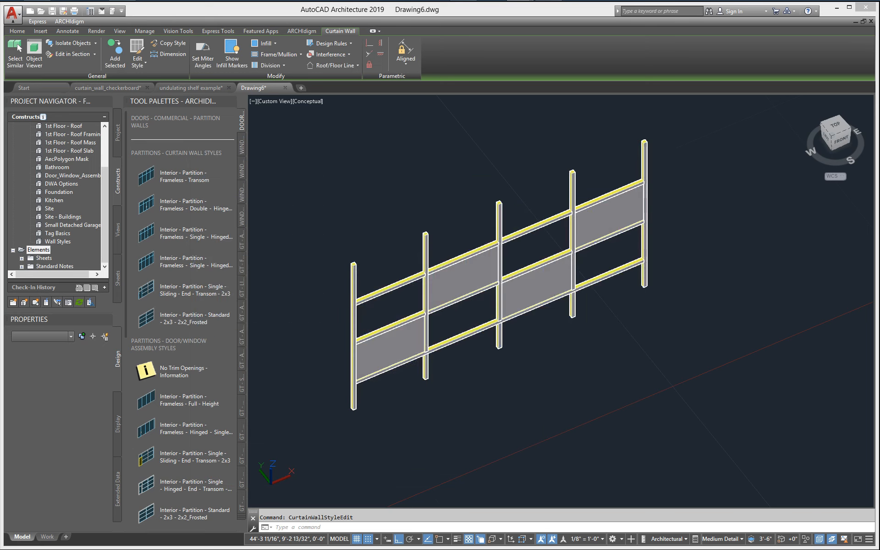
- Stretch the curtain wall's top up to about 8'-5" and back down to about 7'-4 1/8", then set its base height to 7'-4"
{"action": "left_click", "coordinate": [499, 204]}
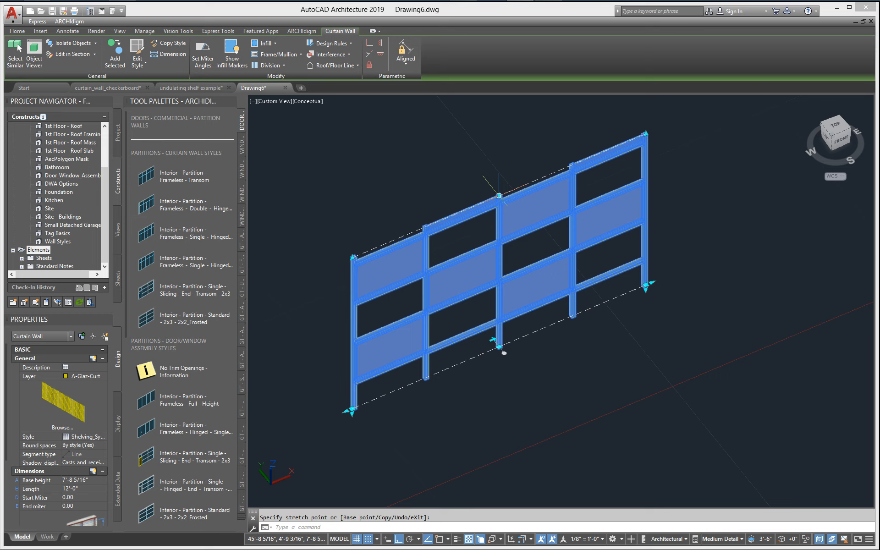
{"action": "left_click", "coordinate": [499, 197]}
{"action": "left_click", "coordinate": [499, 180]}
{"action": "left_click", "coordinate": [500, 182]}
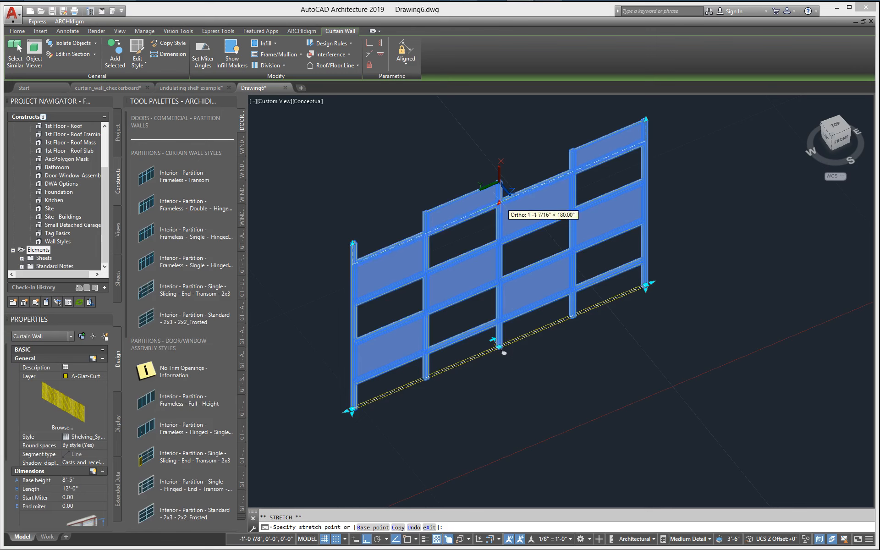
{"action": "left_click", "coordinate": [500, 207]}
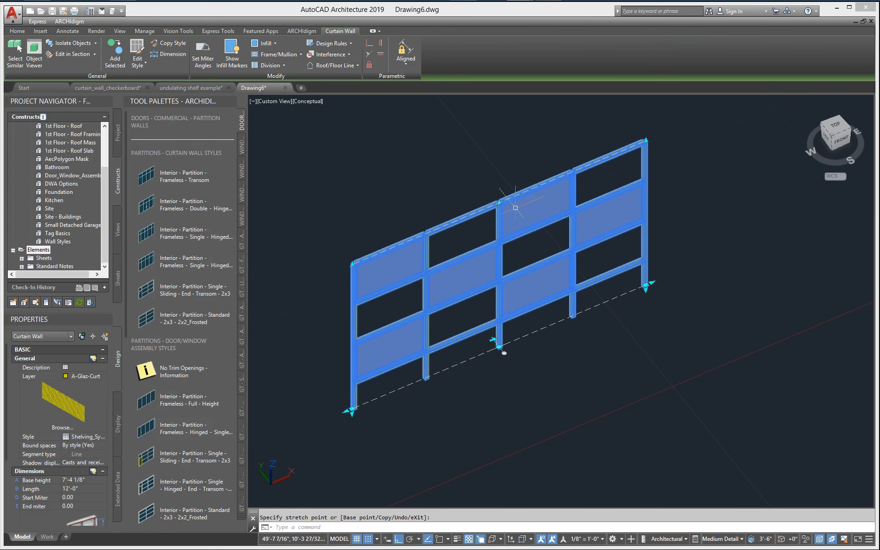
{"action": "left_click", "coordinate": [85, 480]}
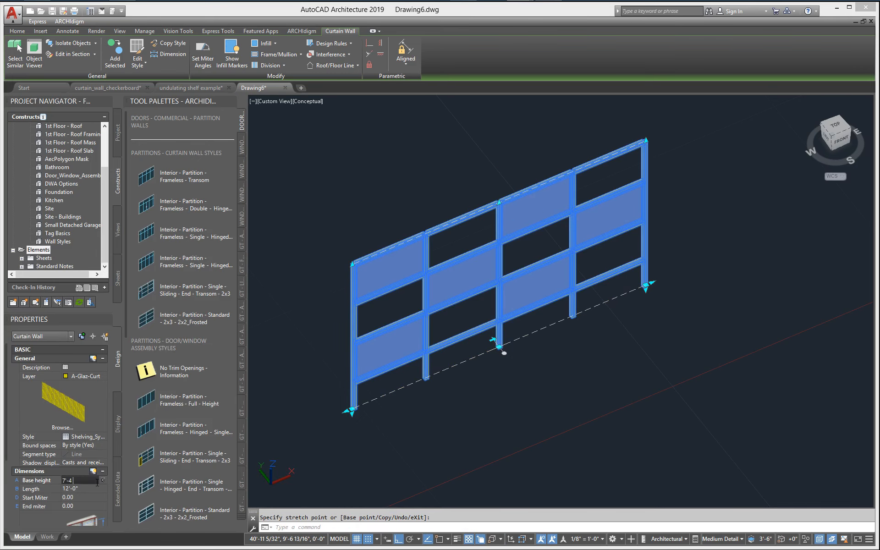
{"action": "key", "text": "Tab"}
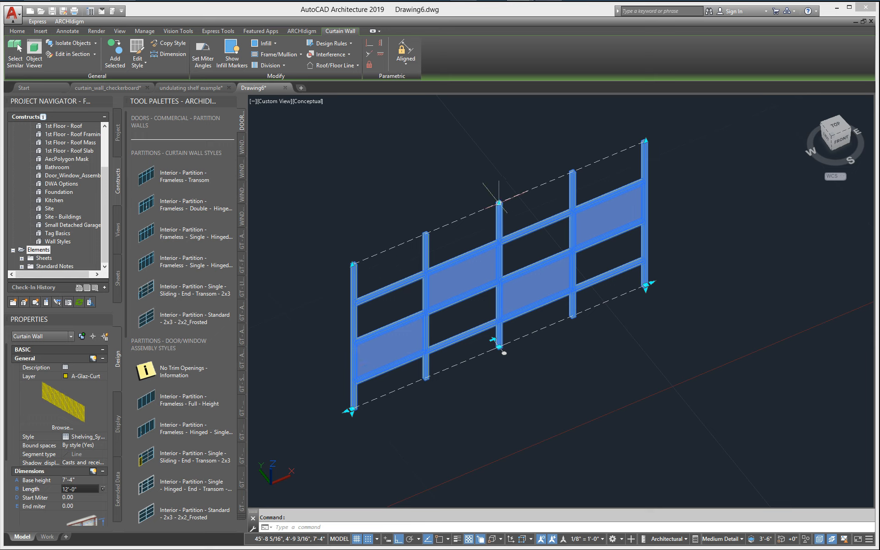
- Stretch the curtain wall's top upward by exactly 1" and inspect the shelf pattern
{"action": "left_click", "coordinate": [499, 202]}
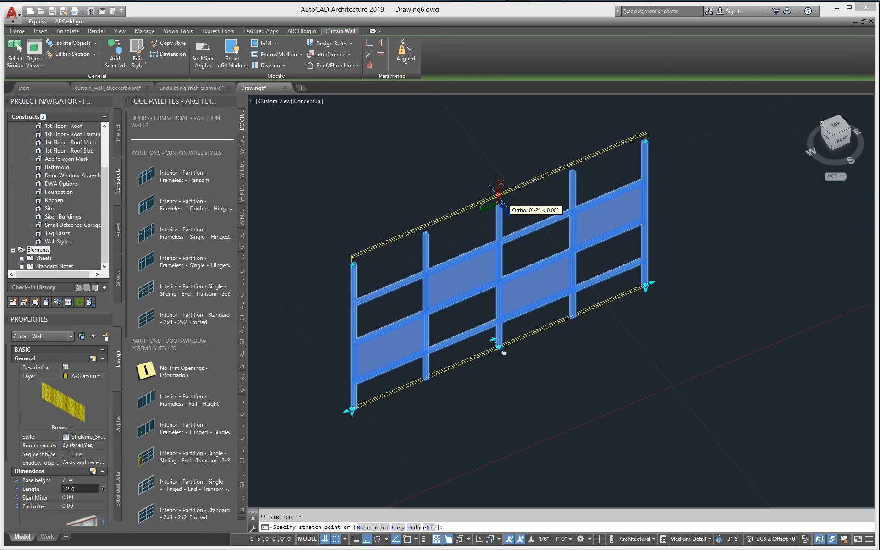
{"action": "scroll", "coordinate": [446, 187], "scroll_direction": "up", "scroll_amount": 2}
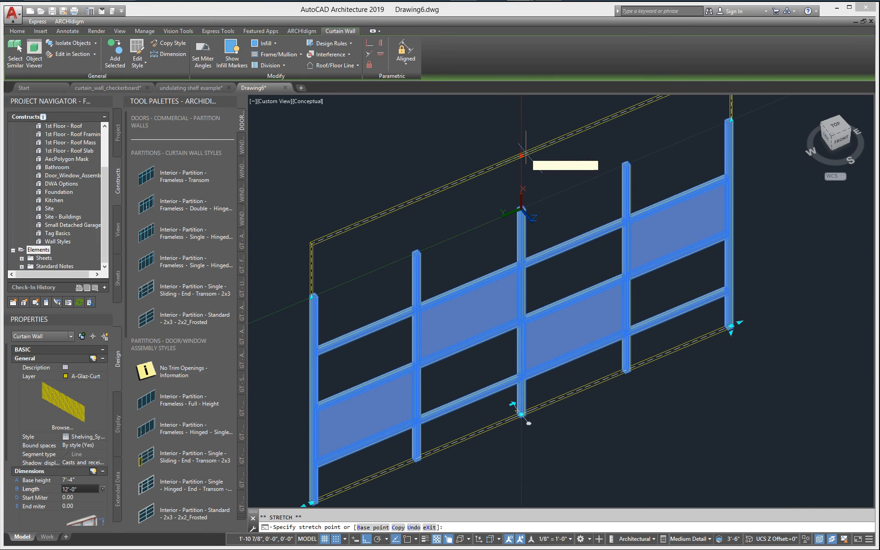
{"action": "type", "text": "1"}
{"action": "key", "text": "Return"}
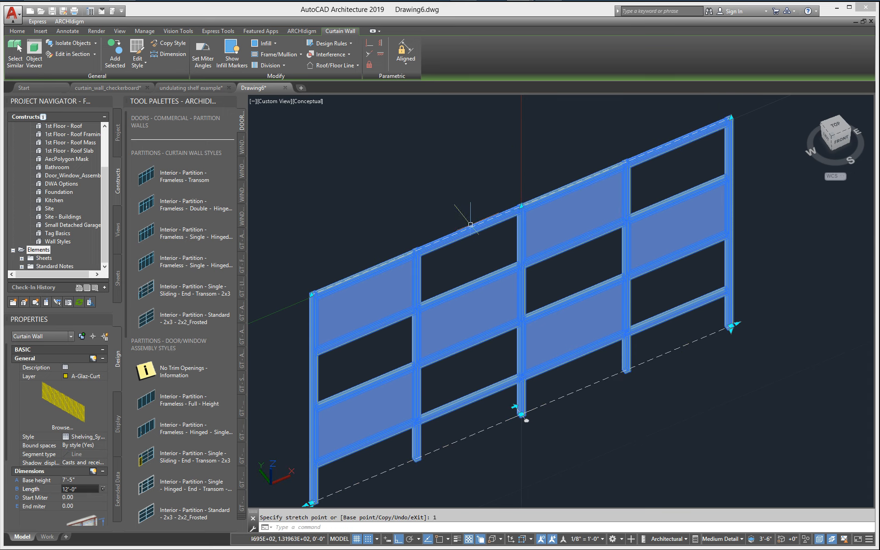
{"action": "key", "text": "Escape"}
{"action": "scroll", "coordinate": [456, 315], "scroll_direction": "up", "scroll_amount": 2}
{"action": "scroll", "coordinate": [445, 270], "scroll_direction": "down", "scroll_amount": 5}
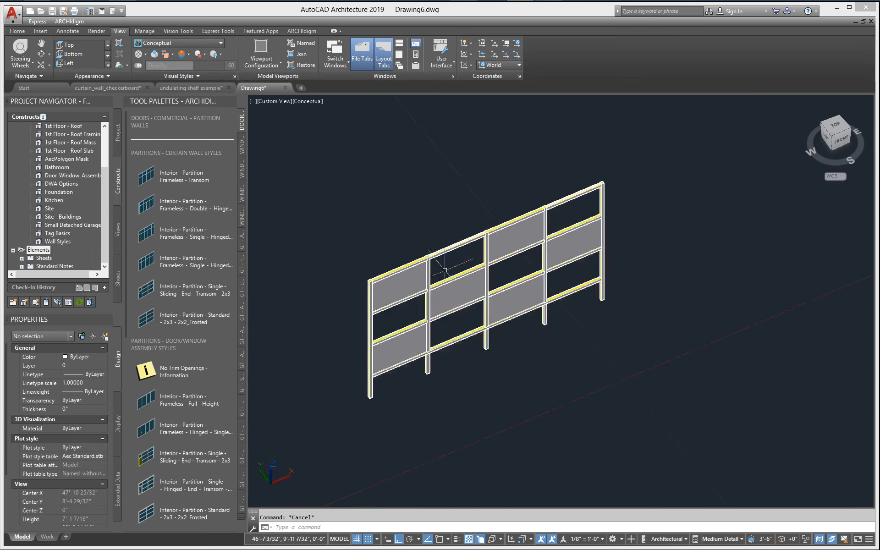
{"action": "scroll", "coordinate": [473, 281], "scroll_direction": "up", "scroll_amount": 5}
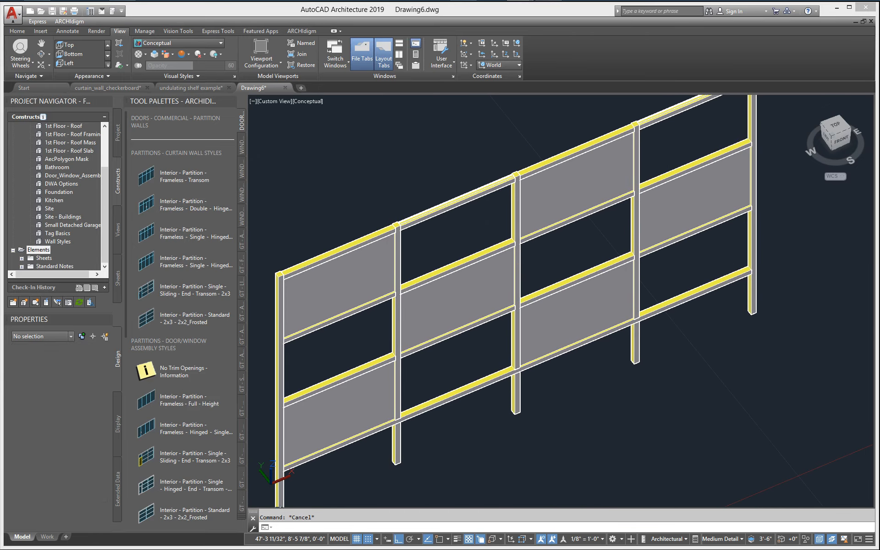
- Edit the curtain wall style so the Left Top and Bottom grid's default cell infill is Blank and its new cell assignment is Shelf
{"action": "scroll", "coordinate": [478, 235], "scroll_direction": "down", "scroll_amount": 4}
{"action": "left_click", "coordinate": [475, 228]}
{"action": "right_click", "coordinate": [475, 228]}
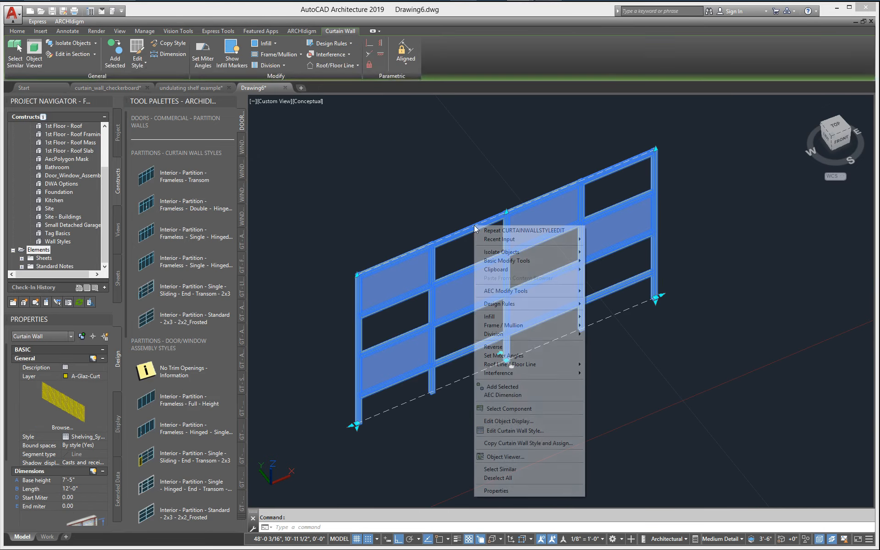
{"action": "left_click", "coordinate": [509, 431]}
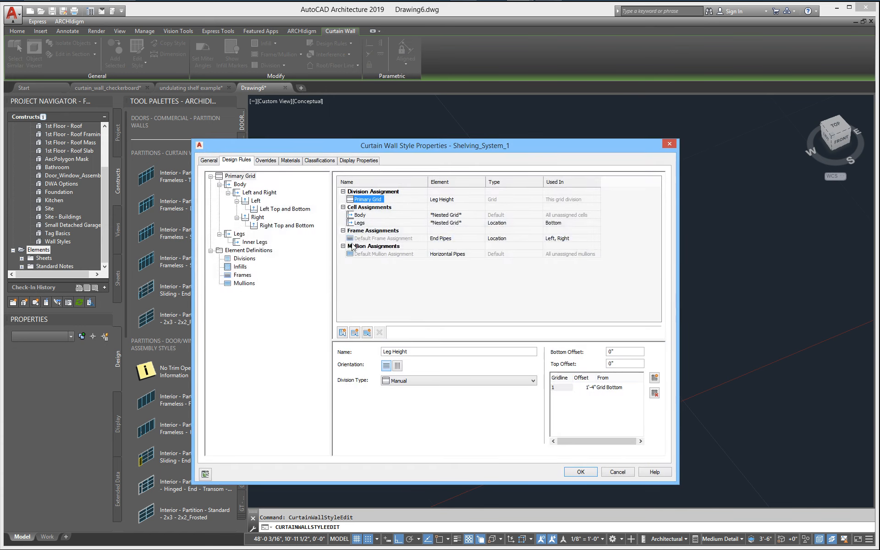
{"action": "left_click", "coordinate": [283, 226]}
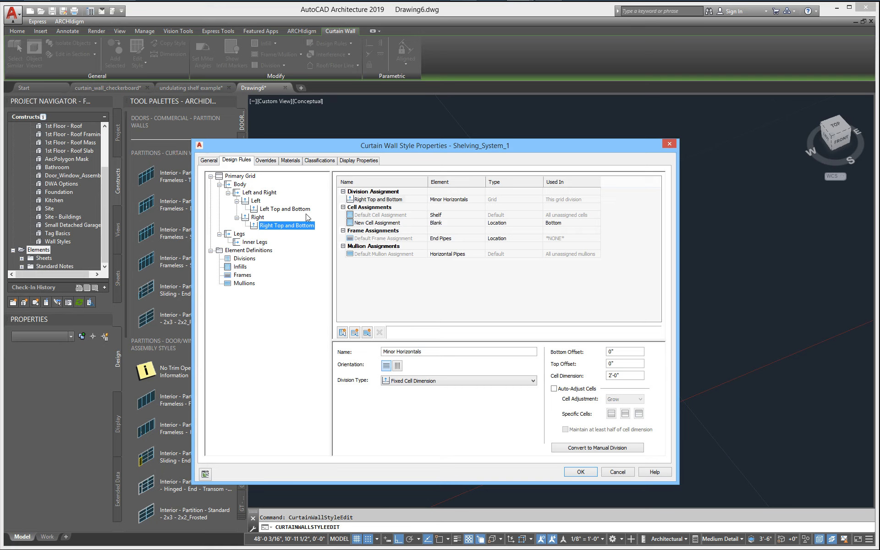
{"action": "left_click", "coordinate": [292, 210]}
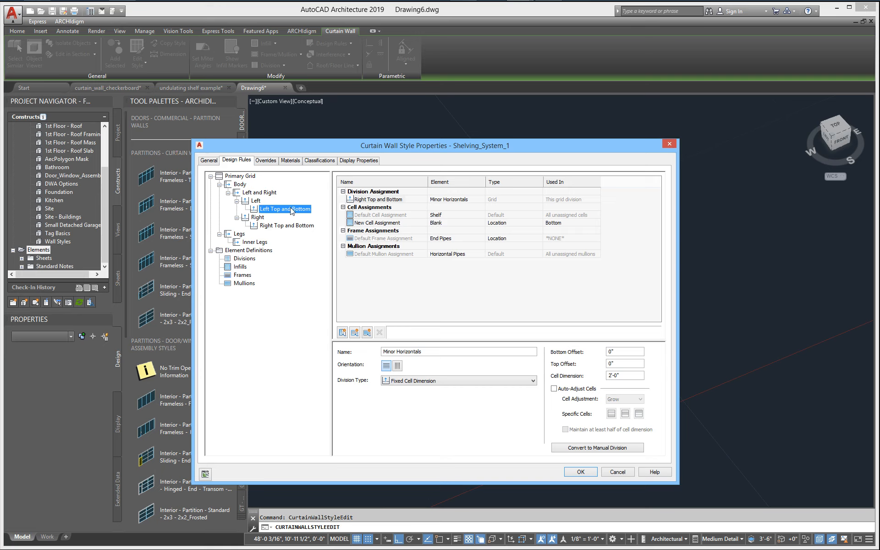
{"action": "left_click", "coordinate": [445, 217]}
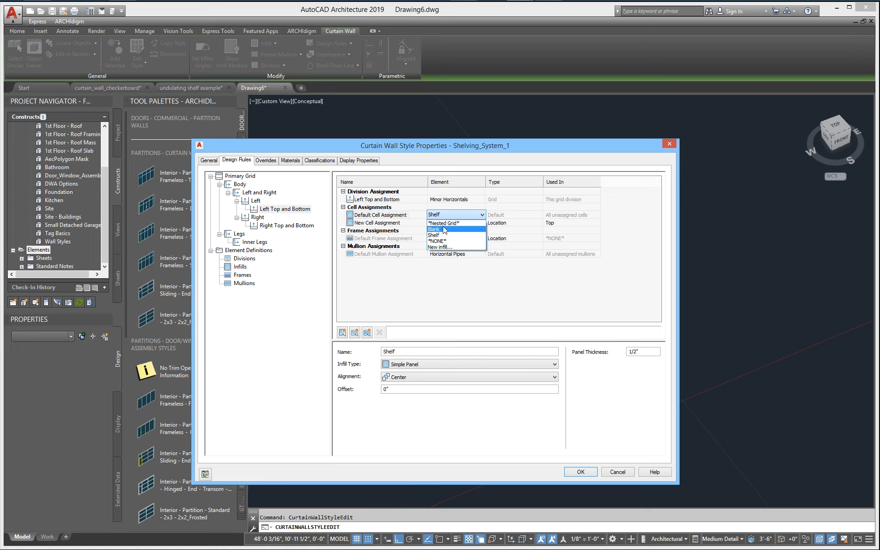
{"action": "left_click", "coordinate": [445, 225]}
{"action": "left_click", "coordinate": [445, 224]}
{"action": "left_click", "coordinate": [453, 239]}
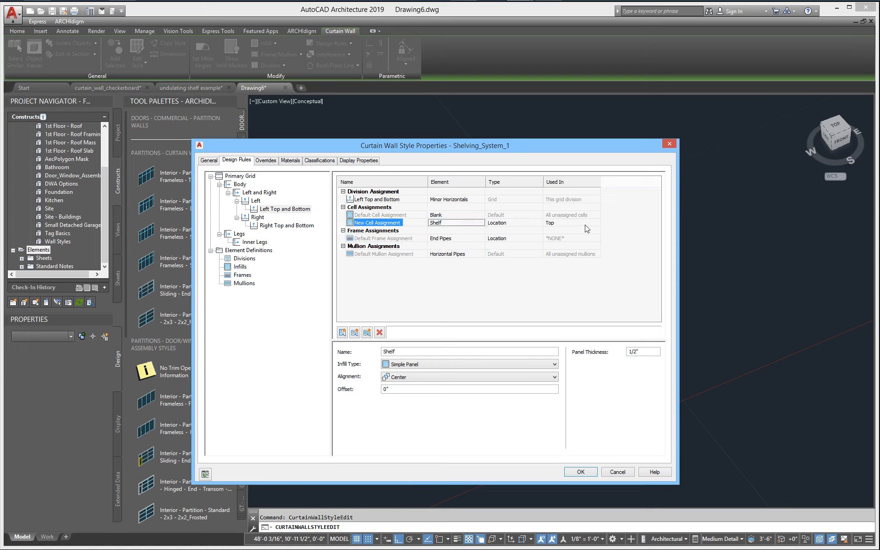
- Use the Left Top and Bottom grid's new cell assignment only in the bottom cell and accept the style
{"action": "left_click", "coordinate": [597, 223]}
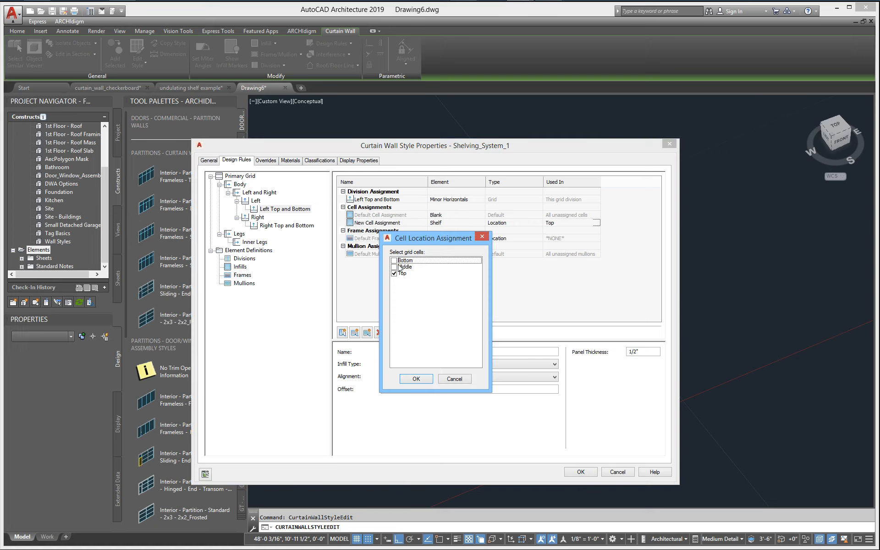
{"action": "left_click", "coordinate": [394, 261]}
{"action": "left_click", "coordinate": [394, 273]}
{"action": "left_click", "coordinate": [411, 380]}
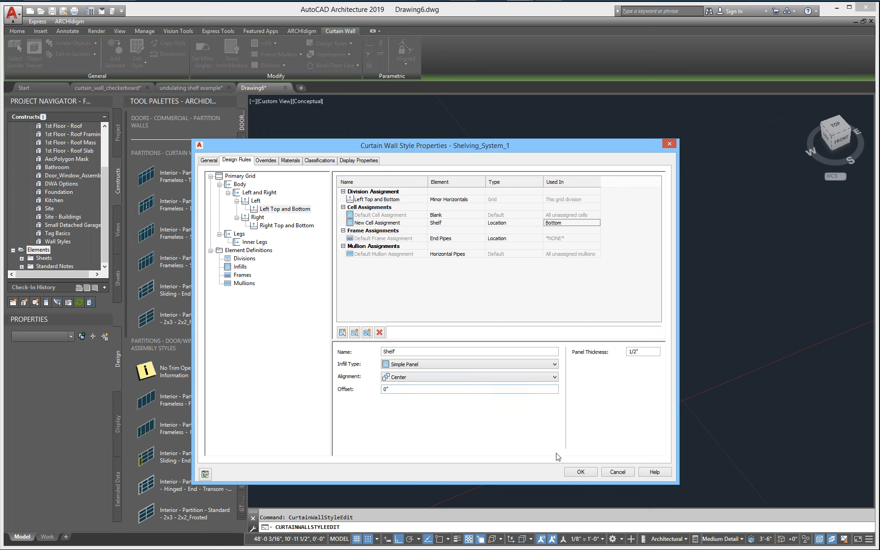
{"action": "left_click", "coordinate": [581, 472]}
- Stretch the curtain wall up to about 8'-10 1/16" high, then set its base height to 7'-4" and deselect it
{"action": "left_click", "coordinate": [458, 225]}
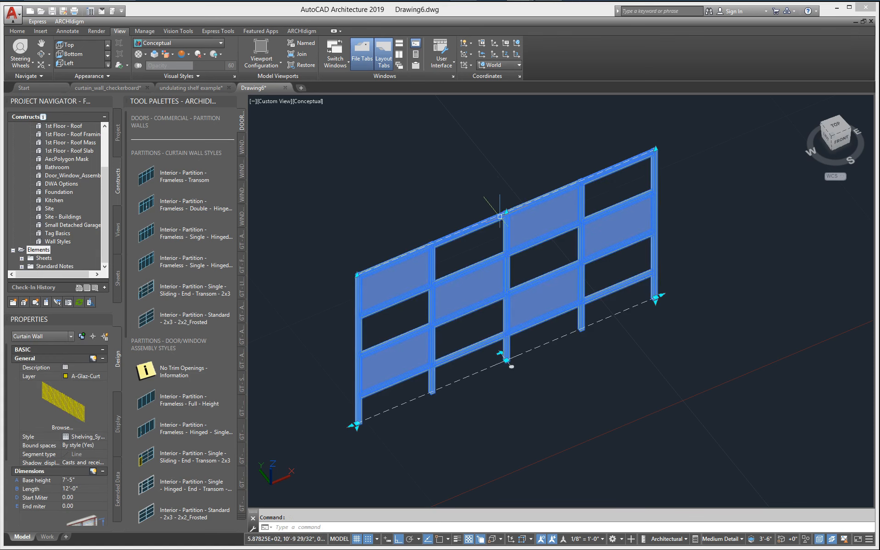
{"action": "left_click", "coordinate": [506, 210]}
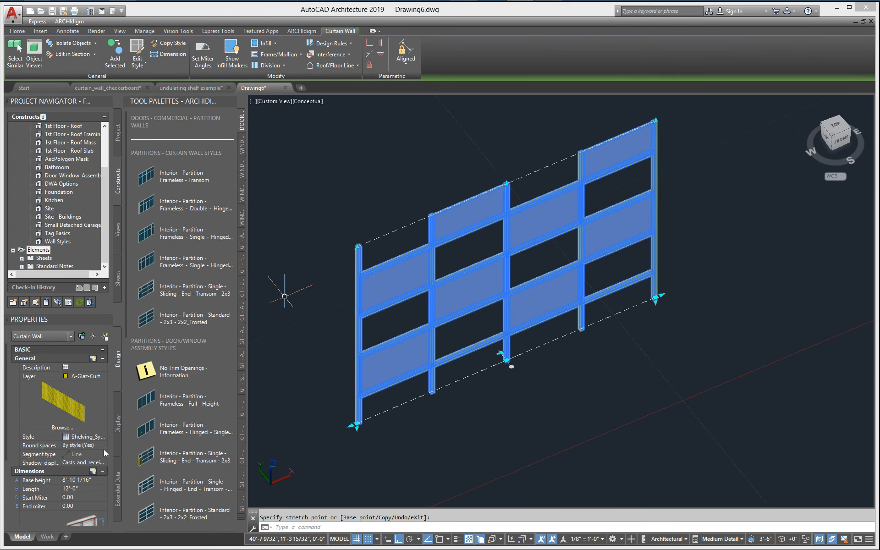
{"action": "left_click", "coordinate": [88, 480]}
{"action": "type", "text": "7'-4"}
{"action": "key", "text": "Tab"}
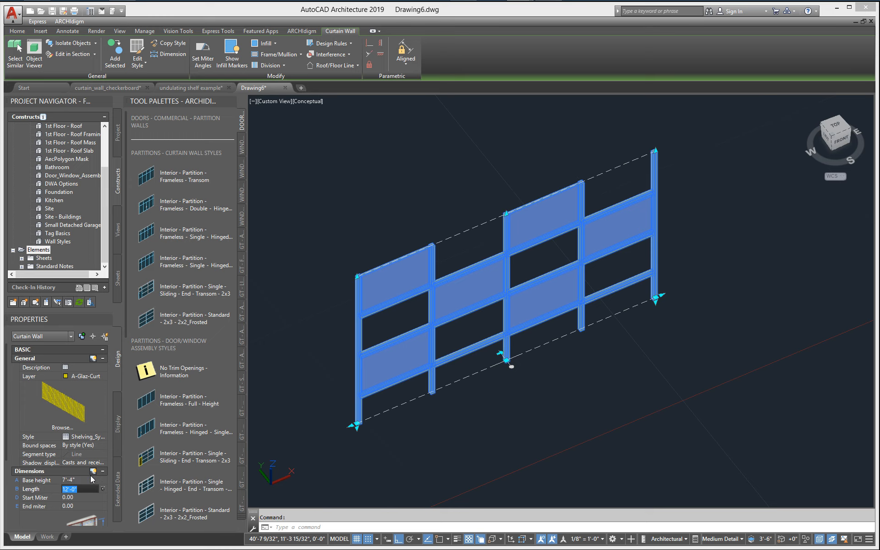
{"action": "key", "text": "Escape"}
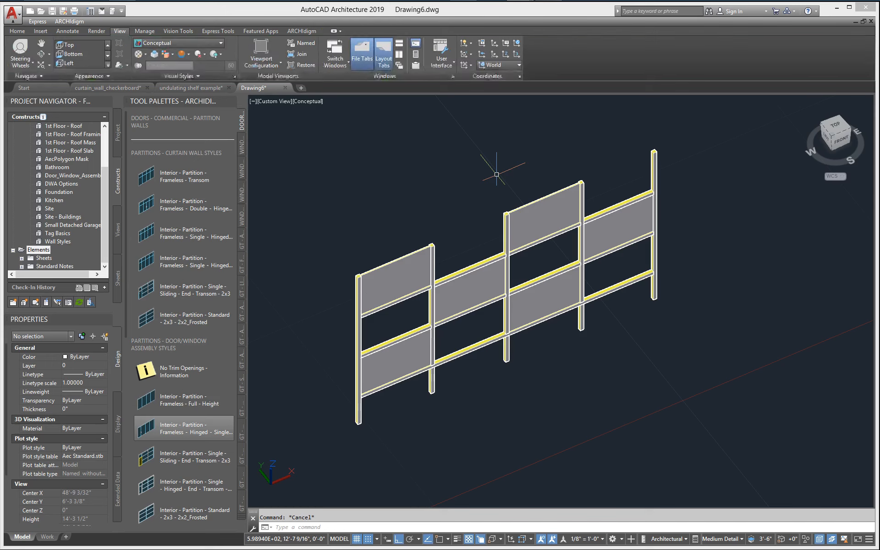
{"action": "scroll", "coordinate": [467, 302], "scroll_direction": "up", "scroll_amount": 5}
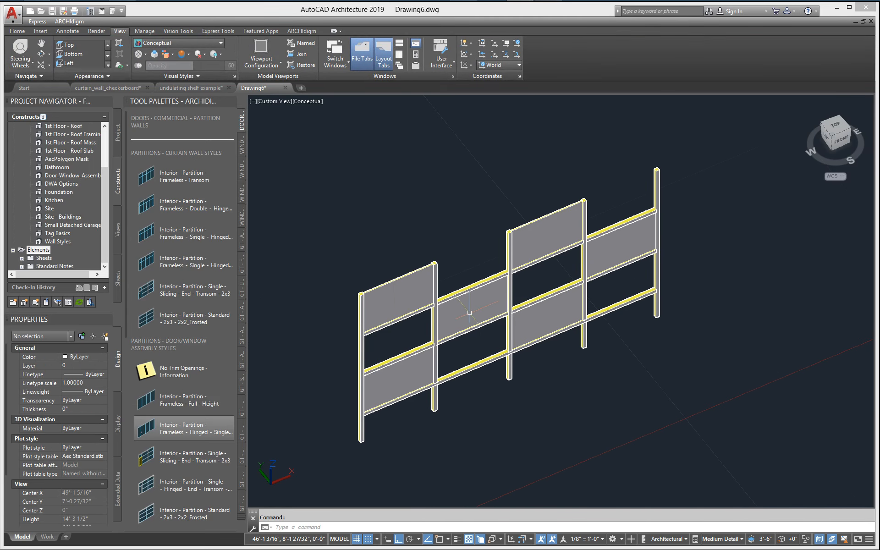
{"action": "mouse_move", "coordinate": [470, 307]}
{"action": "middle_mouse_down"}
{"action": "mouse_move", "coordinate": [483, 267]}
{"action": "mouse_move", "coordinate": [477, 291]}
{"action": "middle_mouse_up"}
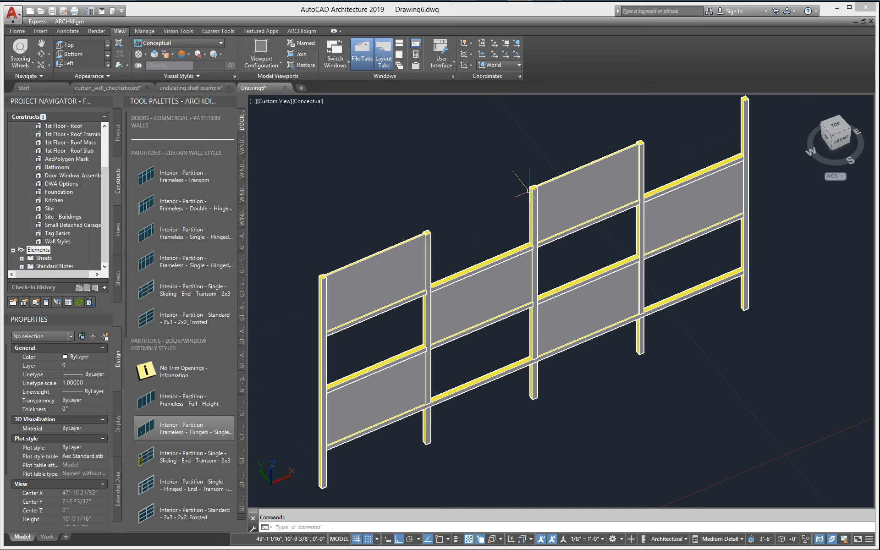
- Look at the undulating shelf example drawing for comparison, then return to model space in Drawing6
{"action": "left_click", "coordinate": [108, 87]}
{"action": "left_click", "coordinate": [183, 88]}
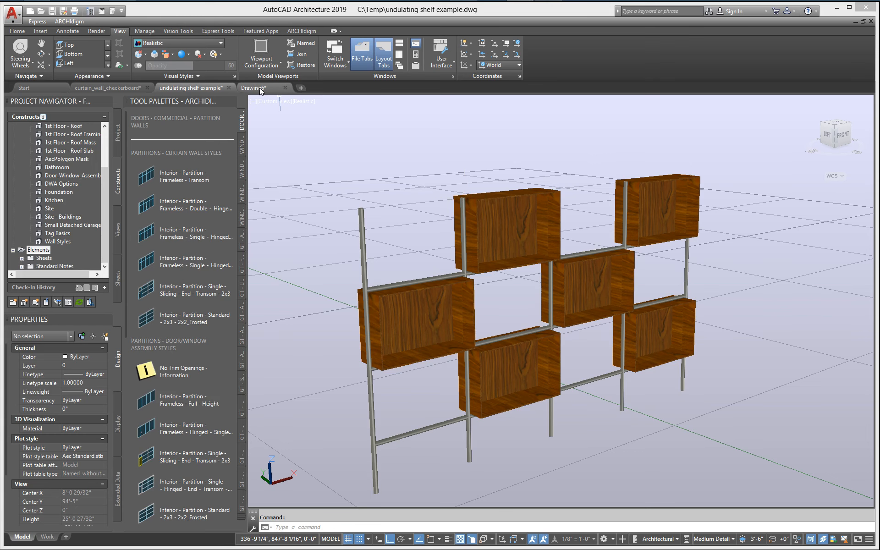
{"action": "mouse_move", "coordinate": [260, 90]}
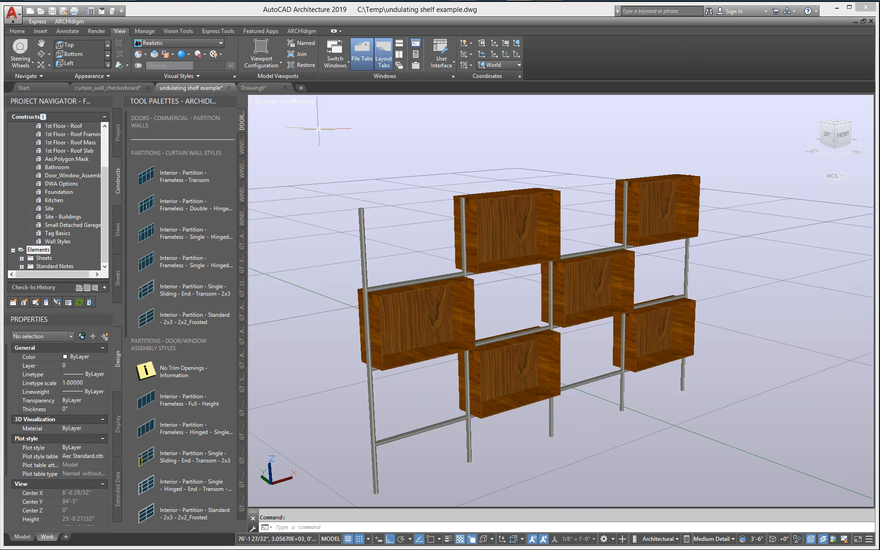
{"action": "left_click", "coordinate": [260, 90]}
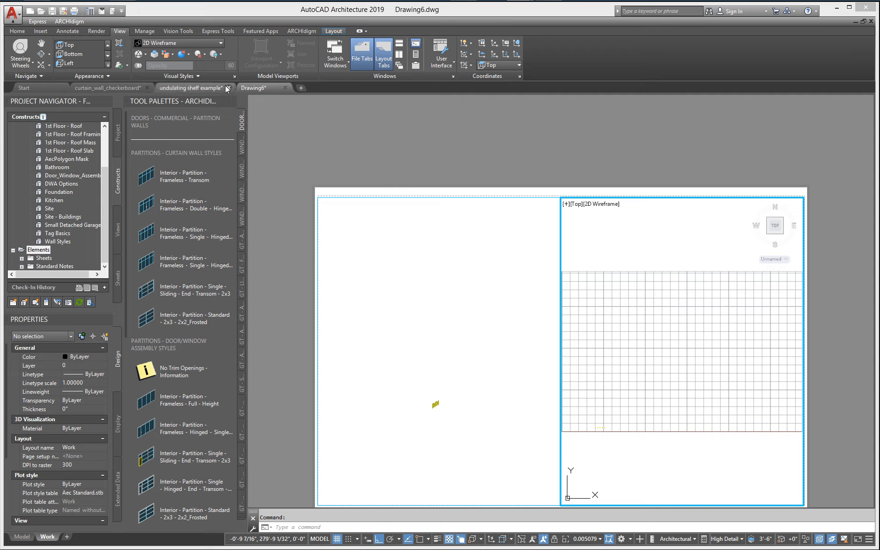
{"action": "left_click", "coordinate": [22, 544]}
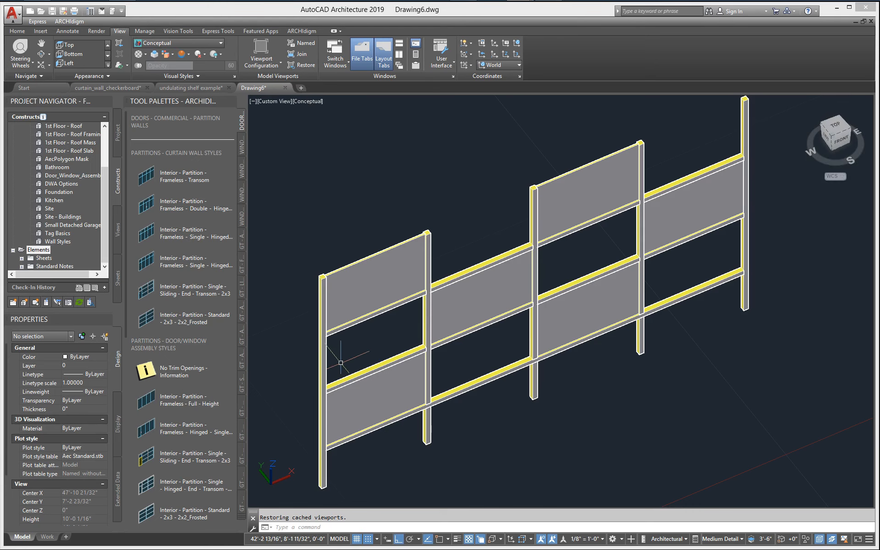
- Switch the model to the world plan view and display it in the 2D Wireframe visual style
{"action": "scroll", "coordinate": [344, 362], "scroll_direction": "down", "scroll_amount": 3}
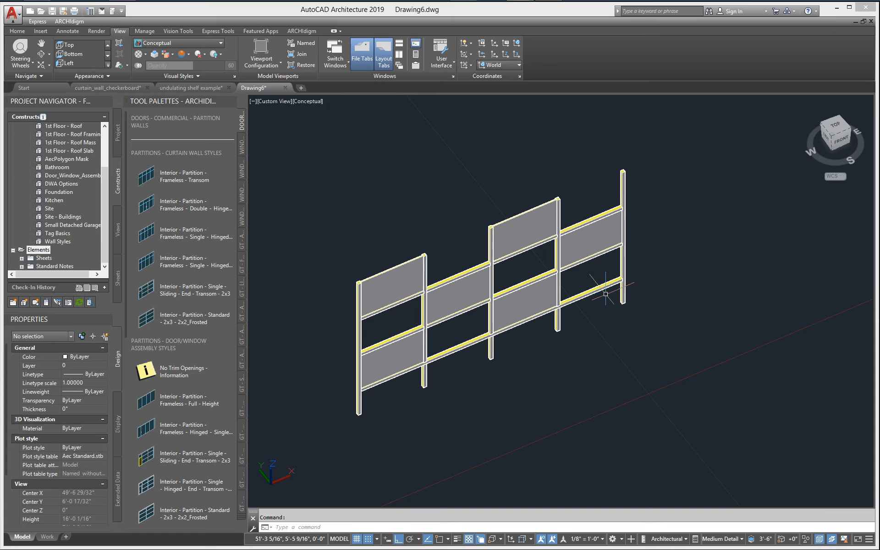
{"action": "key", "text": "Return"}
{"action": "type", "text": "w"}
{"action": "key", "text": "Return"}
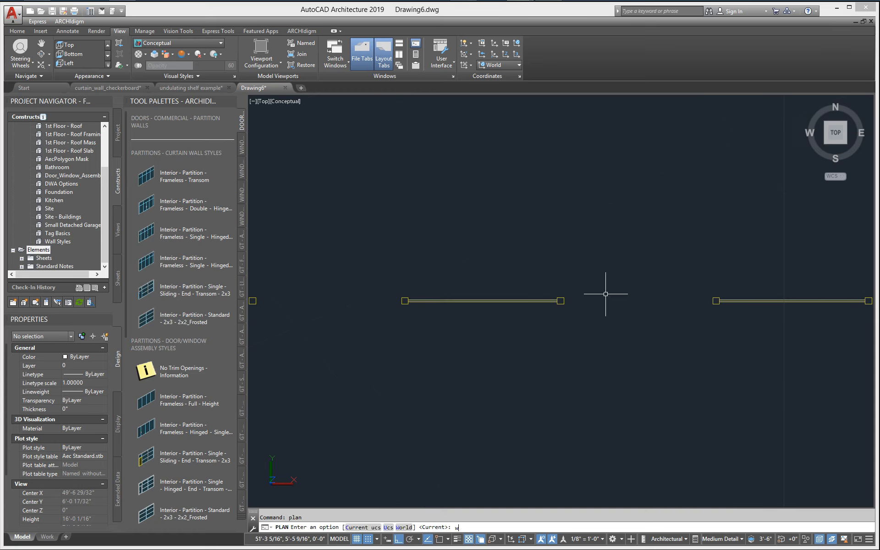
{"action": "left_click", "coordinate": [161, 44]}
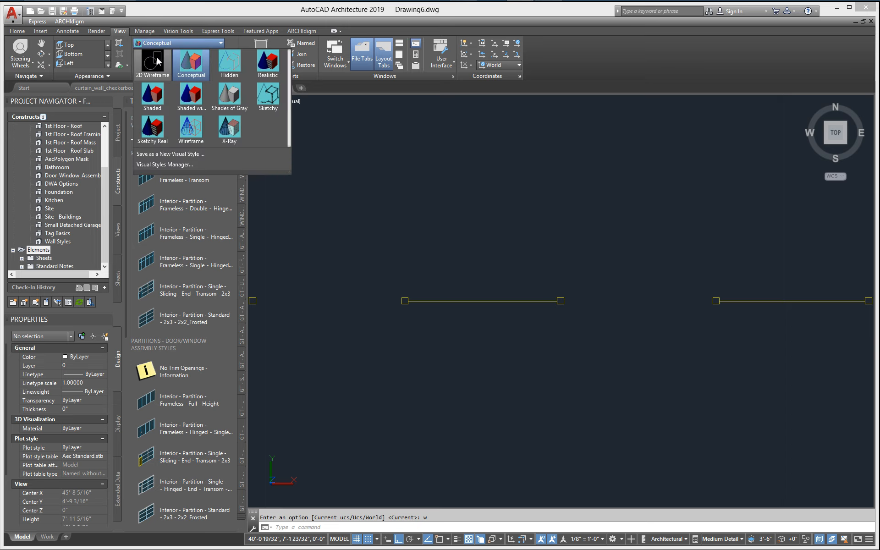
{"action": "left_click", "coordinate": [159, 64]}
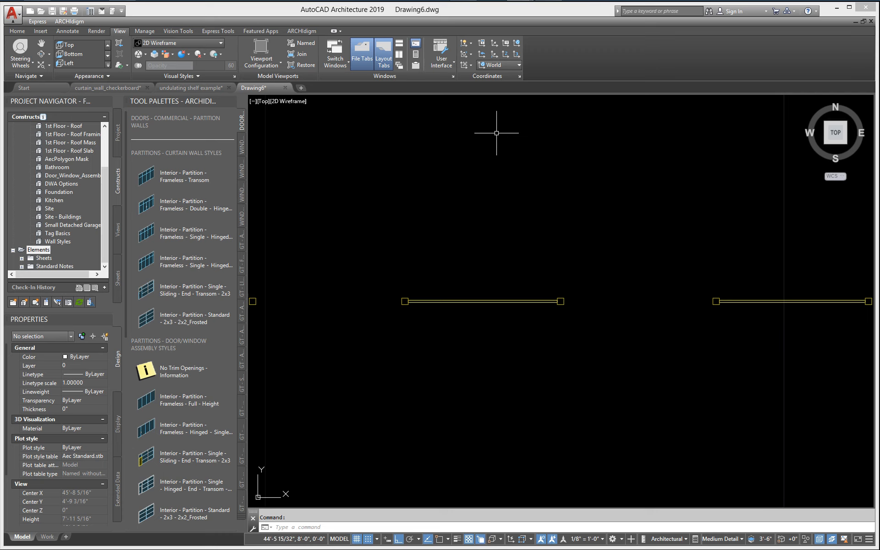
- Draw a circle 1" in diameter in the empty area above the curtain wall in plan
{"action": "type", "text": "c"}
{"action": "key", "text": "Return"}
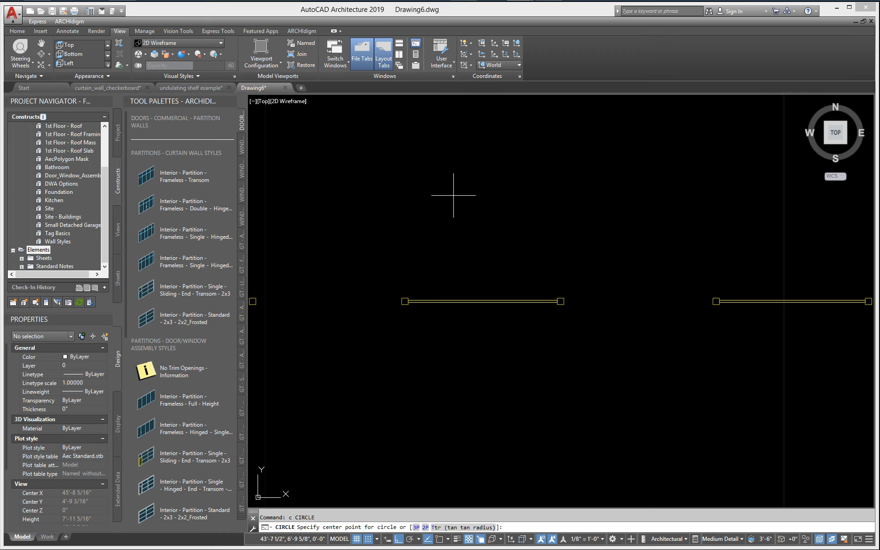
{"action": "left_click", "coordinate": [416, 197]}
{"action": "type", "text": "d"}
{"action": "key", "text": "Return"}
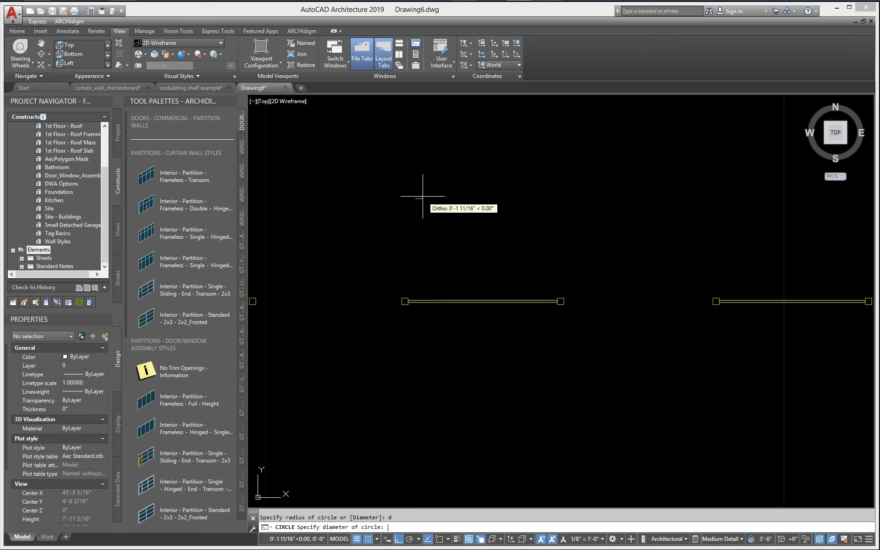
{"action": "type", "text": "1"}
{"action": "key", "text": "Return"}
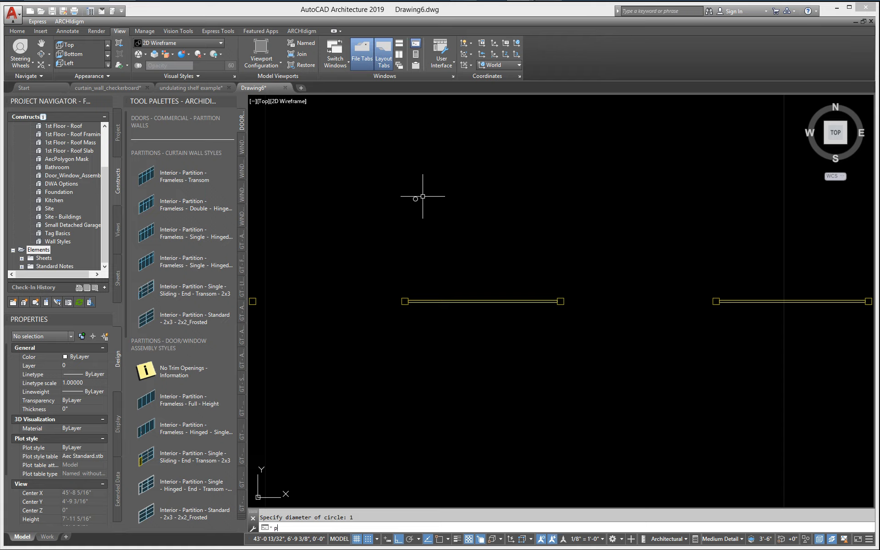
- Create a new profile definition named generic_1_unit_circle in Drawing6
{"action": "type", "text": "profile"}
{"action": "key", "text": "Return"}
{"action": "type", "text": "d"}
{"action": "key", "text": "Return"}
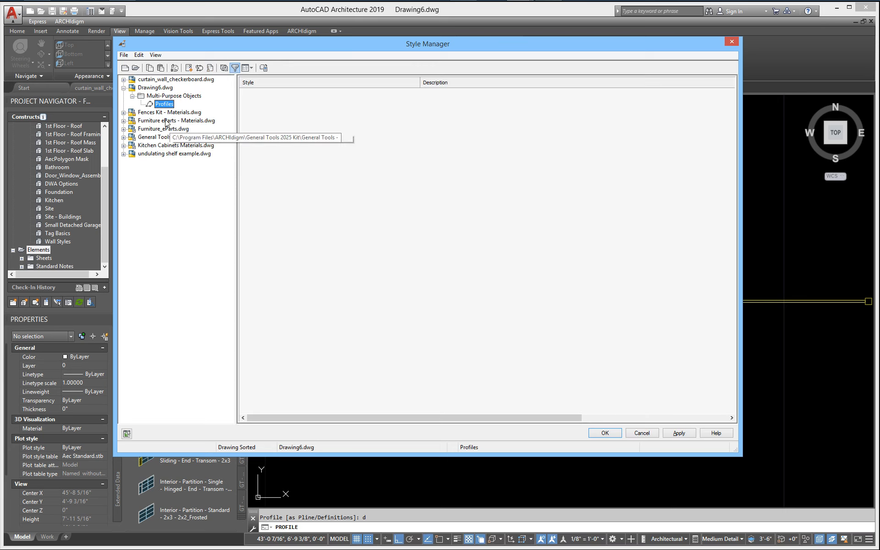
{"action": "right_click", "coordinate": [324, 195]}
{"action": "left_click", "coordinate": [357, 212]}
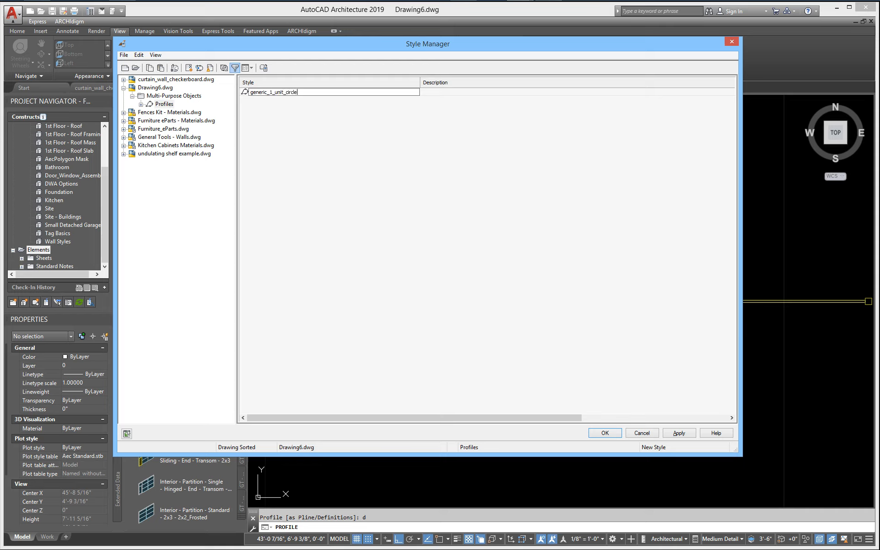
{"action": "key", "text": "Return"}
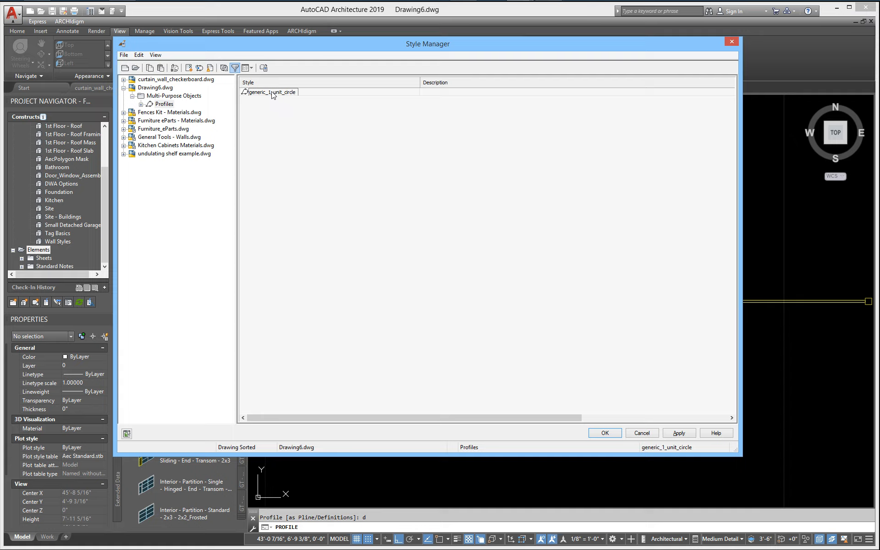
- Define generic_1_unit_circle from the 1" circle with no additional ring and its insertion point at the circle's center, then accept the style changes
{"action": "right_click", "coordinate": [272, 94]}
{"action": "left_click", "coordinate": [315, 195]}
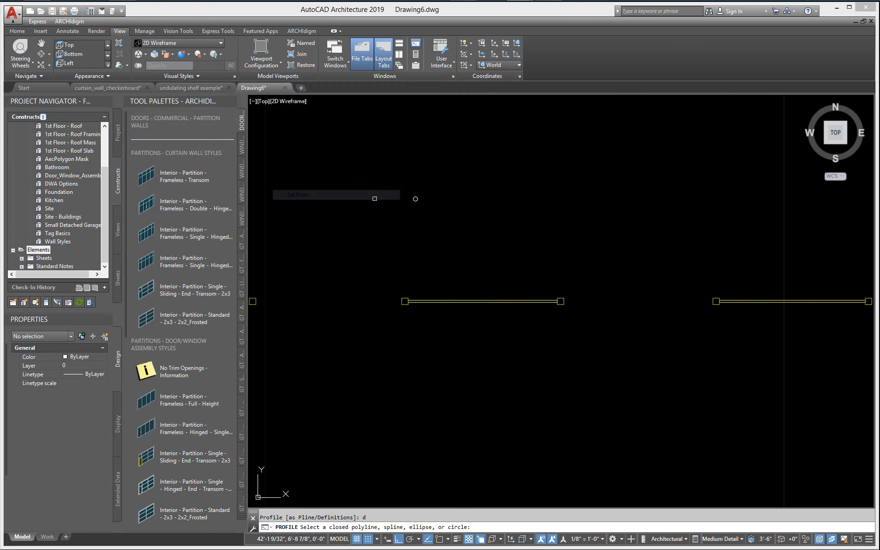
{"action": "scroll", "coordinate": [415, 197], "scroll_direction": "up", "scroll_amount": 5}
{"action": "left_click", "coordinate": [397, 213]}
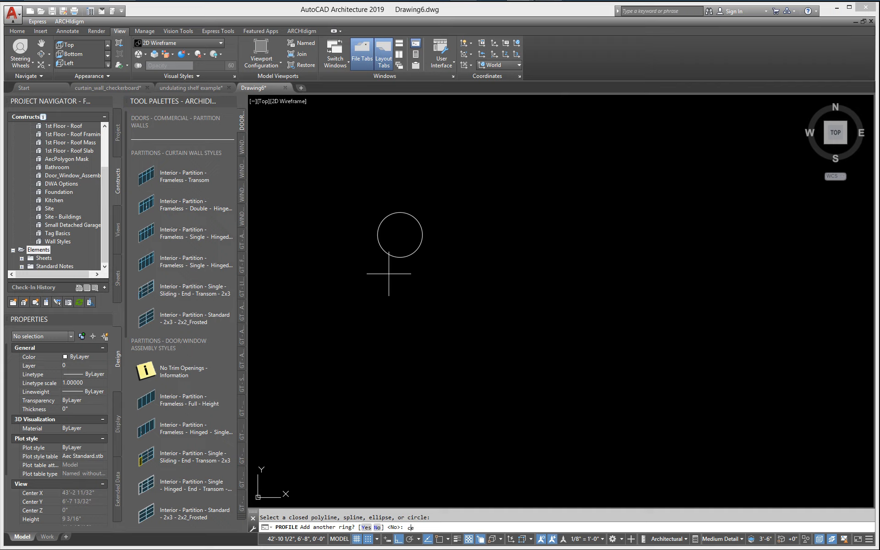
{"action": "type", "text": "ce"}
{"action": "key", "text": "Return"}
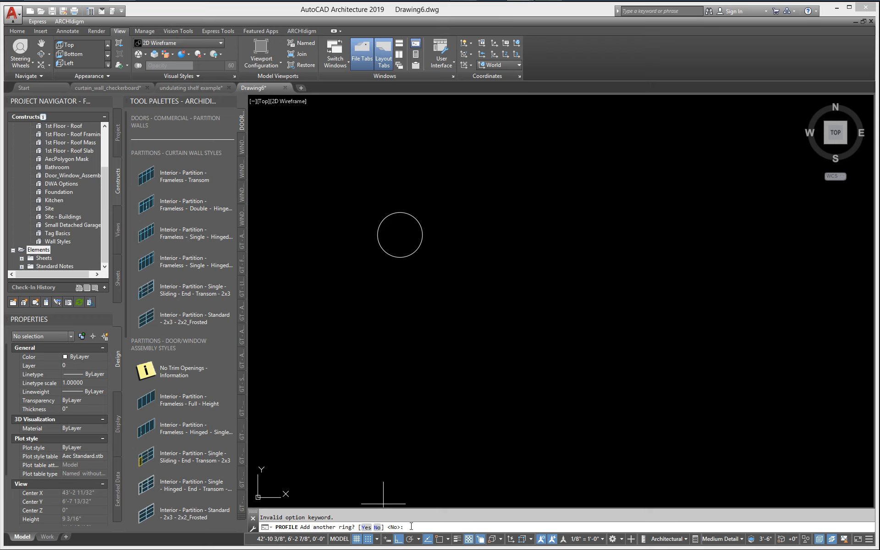
{"action": "key", "text": "Return"}
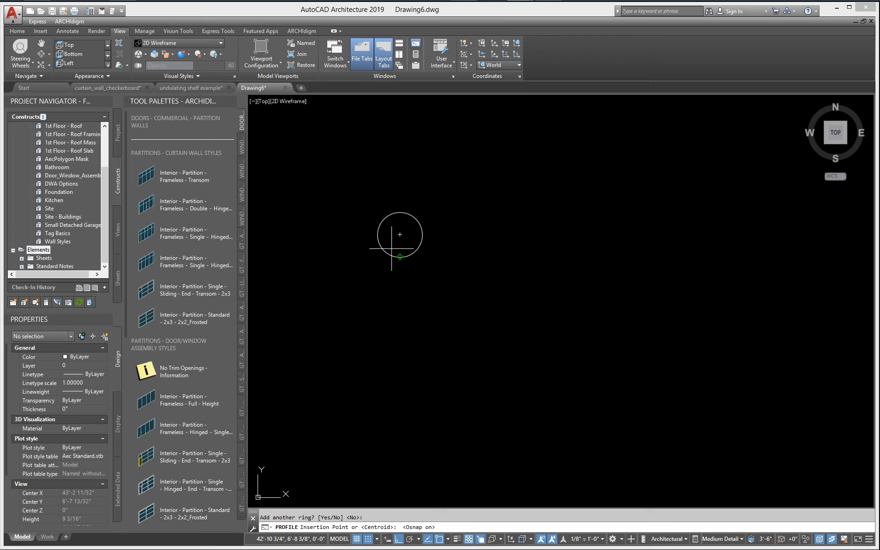
{"action": "left_click", "coordinate": [400, 234]}
{"action": "left_click", "coordinate": [675, 432]}
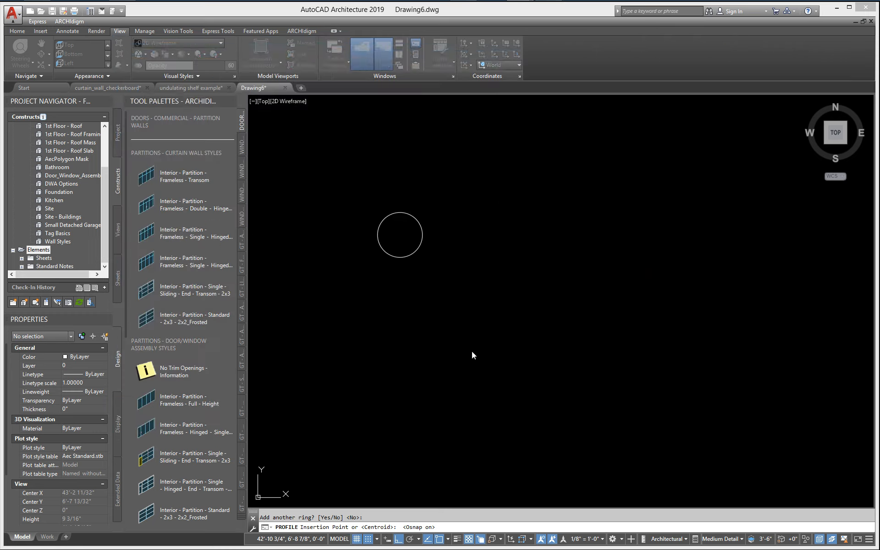
- In the curtain wall style Shelving_System_1, make the End Pipes frame use profile generic_1_unit_circle with width and depth auto-adjusted
{"action": "scroll", "coordinate": [472, 351], "scroll_direction": "down", "scroll_amount": 3}
{"action": "middle_click_drag", "start_coordinate": [482, 353], "coordinate": [422, 222]}
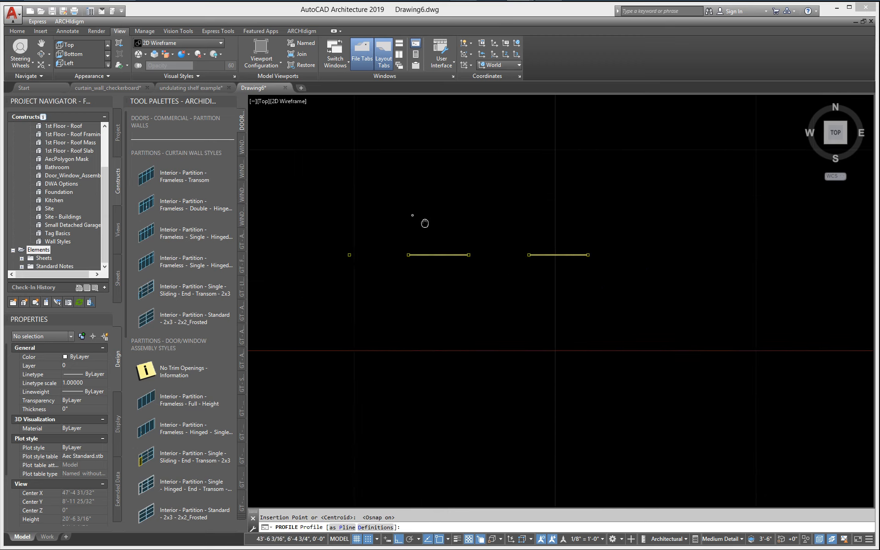
{"action": "scroll", "coordinate": [428, 243], "scroll_direction": "down", "scroll_amount": 2}
{"action": "middle_click_drag", "start_coordinate": [471, 291], "coordinate": [584, 142], "text": "shift"}
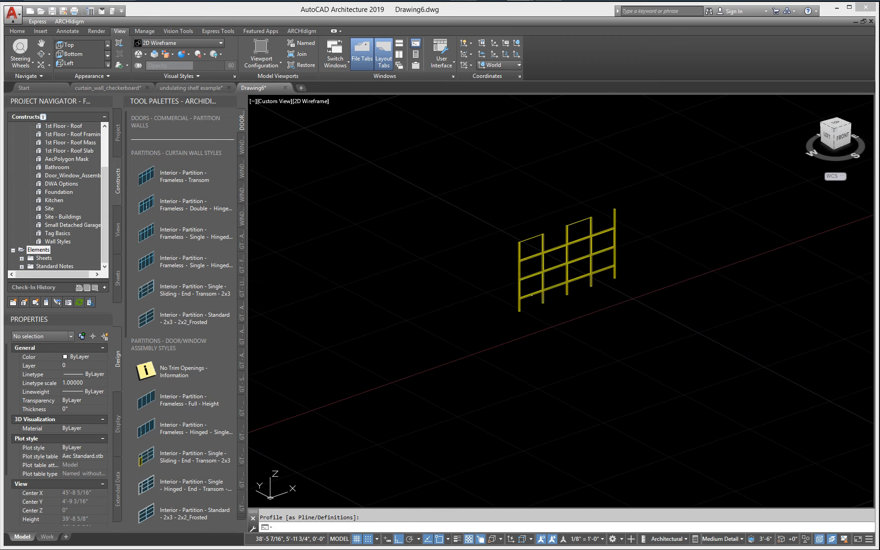
{"action": "scroll", "coordinate": [558, 303], "scroll_direction": "up", "scroll_amount": 2}
{"action": "middle_click_drag", "start_coordinate": [536, 314], "coordinate": [497, 352]}
{"action": "scroll", "coordinate": [493, 340], "scroll_direction": "up", "scroll_amount": 5}
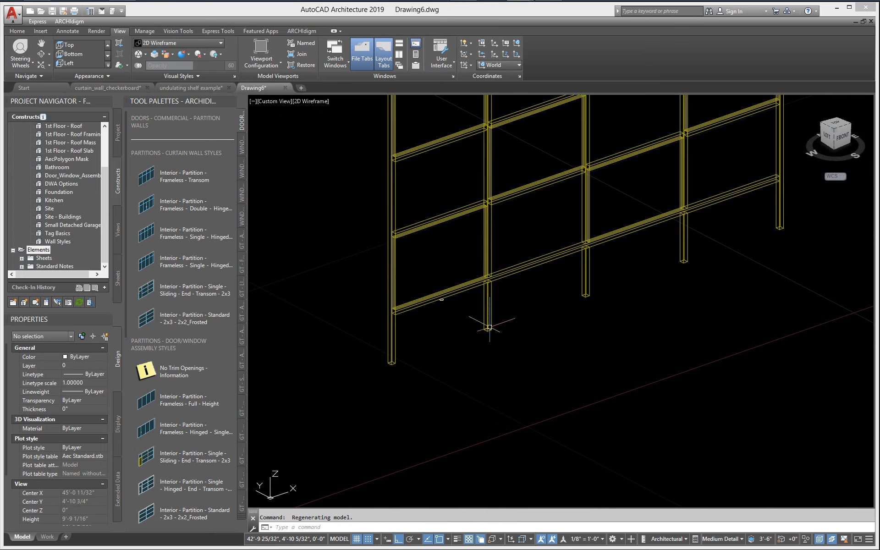
{"action": "left_click", "coordinate": [473, 388]}
{"action": "right_click", "coordinate": [474, 391]}
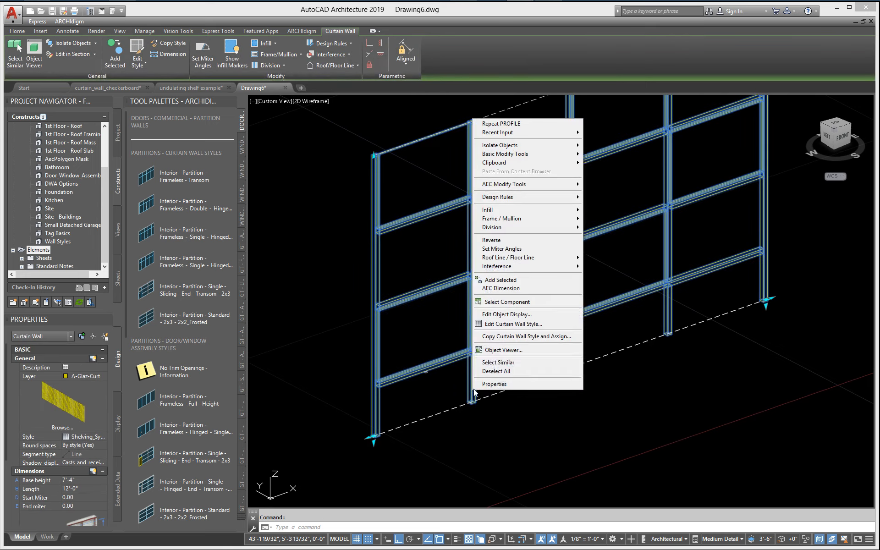
{"action": "left_click", "coordinate": [508, 325]}
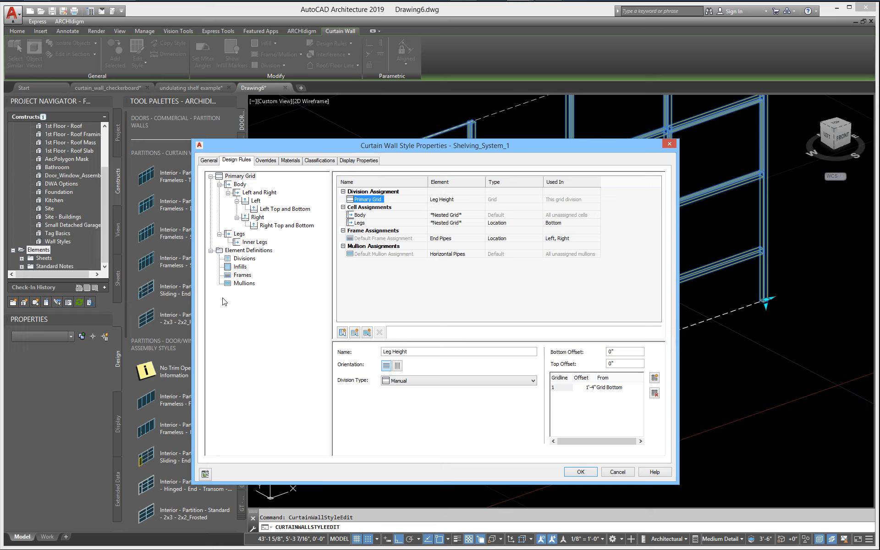
{"action": "left_click", "coordinate": [242, 275]}
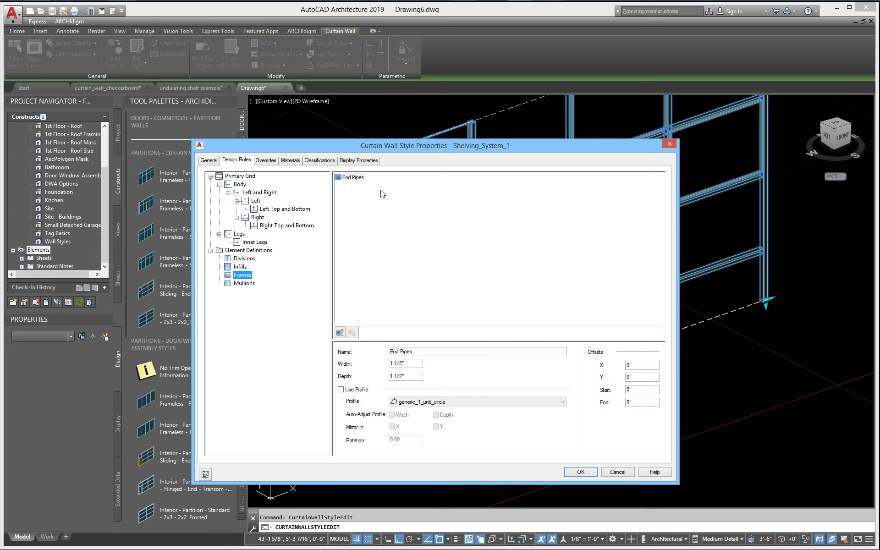
{"action": "left_click", "coordinate": [341, 391]}
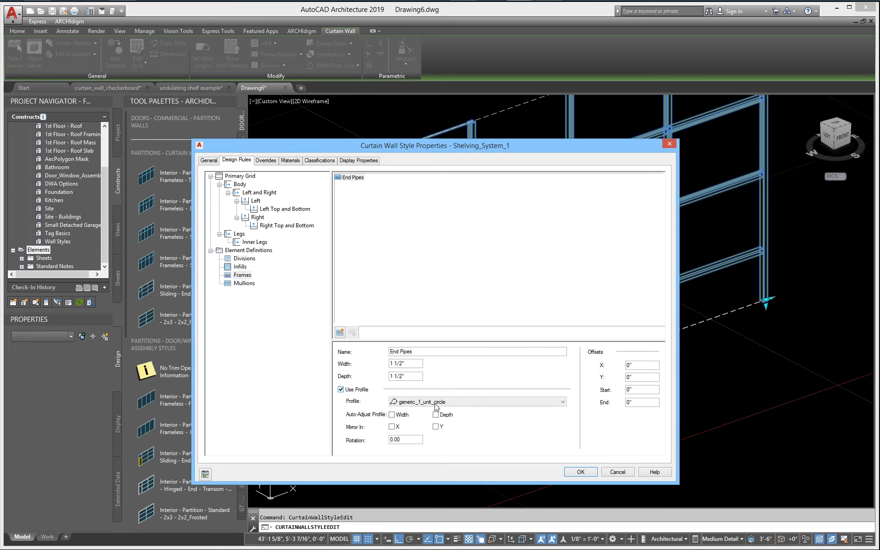
{"action": "left_click", "coordinate": [391, 416]}
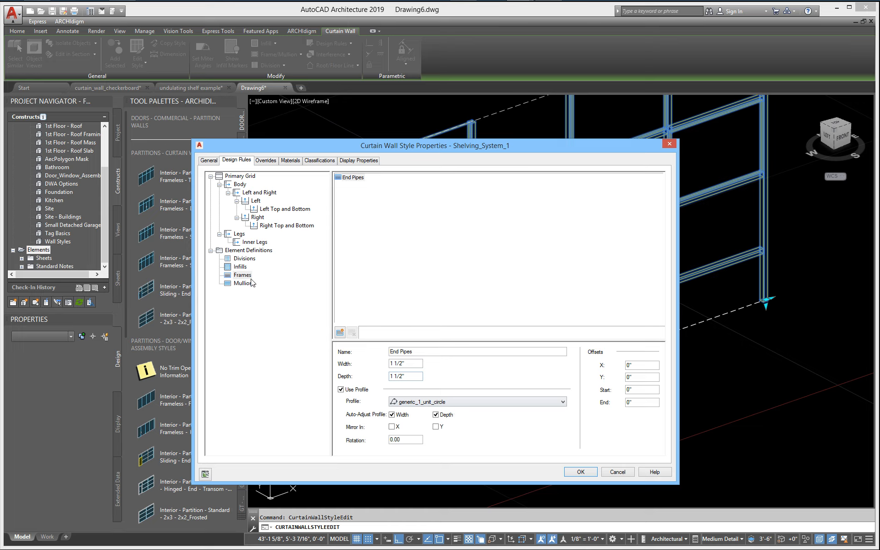
- Make the Horizontal Pipes mullion use profile generic_1_unit_circle with width and depth auto-adjusted
{"action": "left_click", "coordinate": [245, 283]}
{"action": "left_click", "coordinate": [347, 390]}
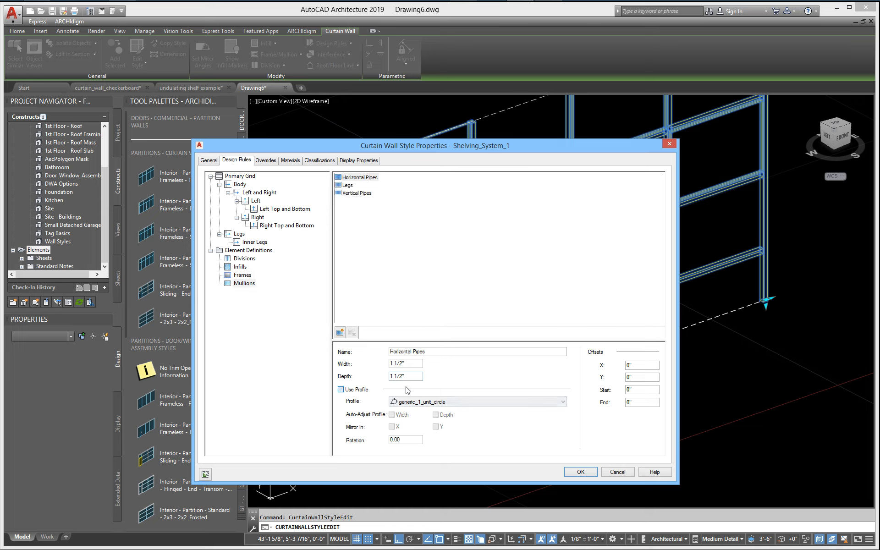
{"action": "left_click", "coordinate": [392, 415]}
{"action": "left_click", "coordinate": [436, 415]}
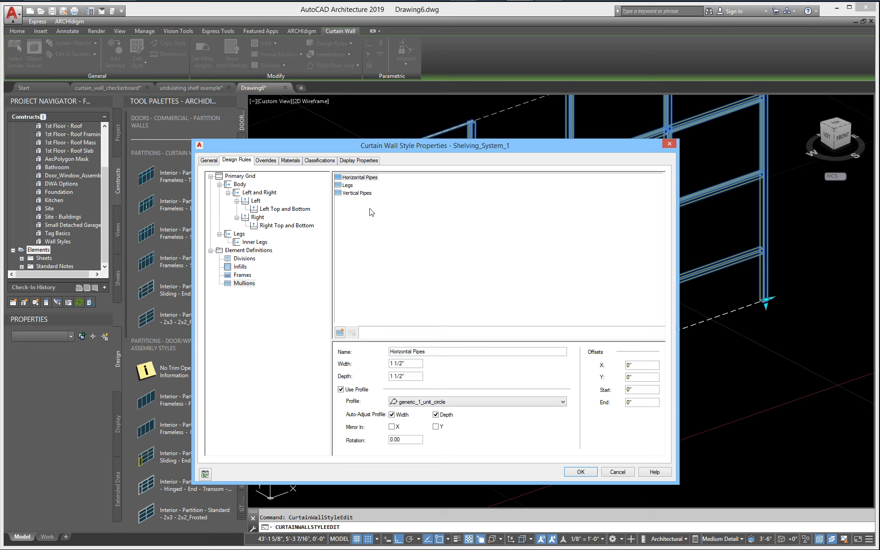
- Assign profile generic_1_unit_circle with auto-adjusted width and depth to the Legs and Vertical Pipes mullions, then accept the style changes
{"action": "left_click", "coordinate": [347, 186]}
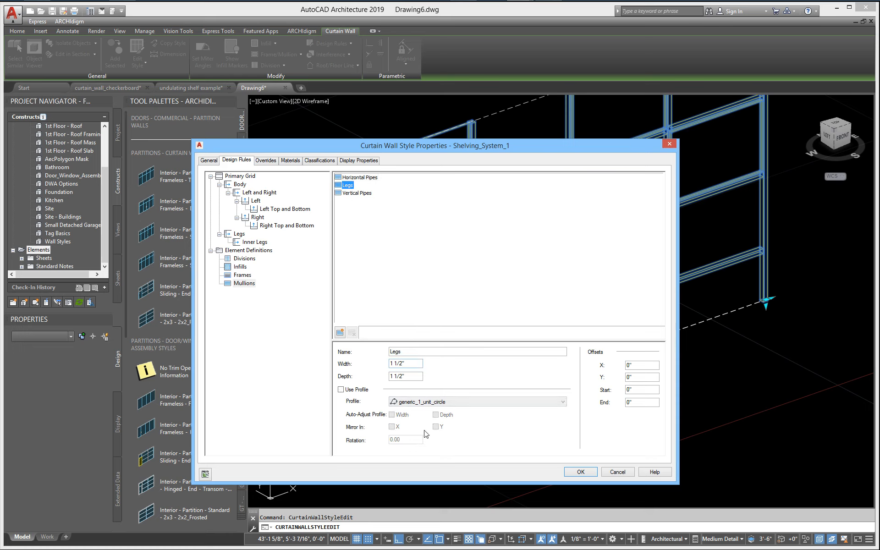
{"action": "left_click", "coordinate": [341, 390]}
{"action": "left_click", "coordinate": [393, 415]}
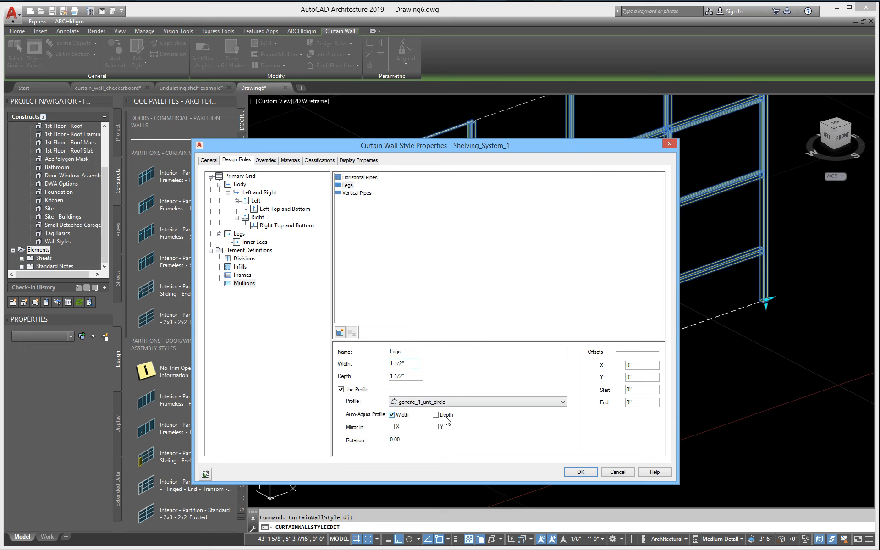
{"action": "left_click", "coordinate": [360, 193]}
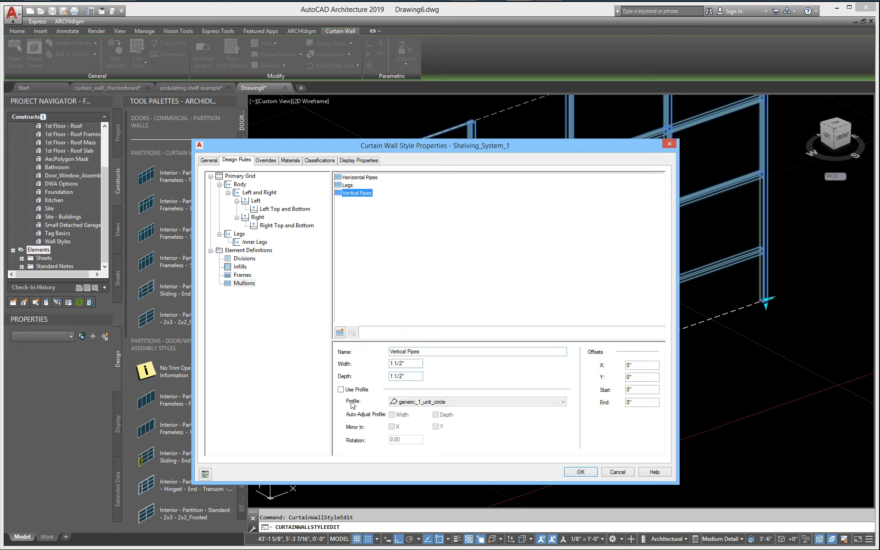
{"action": "left_click", "coordinate": [341, 390]}
{"action": "left_click", "coordinate": [393, 415]}
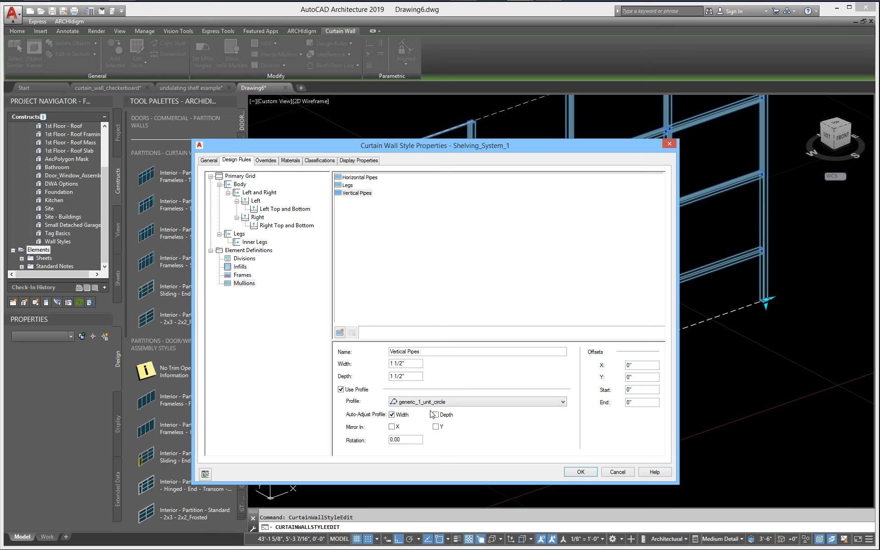
{"action": "left_click", "coordinate": [435, 414]}
{"action": "left_click", "coordinate": [578, 474]}
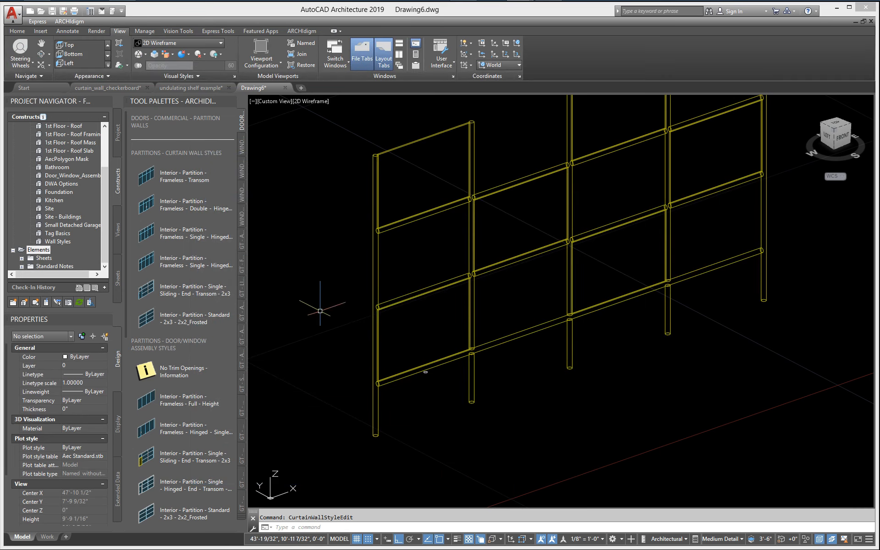
- Display the shelving in the Conceptual visual style and examine the joints where the horizontal pipes meet the uprights
{"action": "middle_click_drag", "start_coordinate": [386, 298], "coordinate": [379, 307]}
{"action": "left_click", "coordinate": [192, 42]}
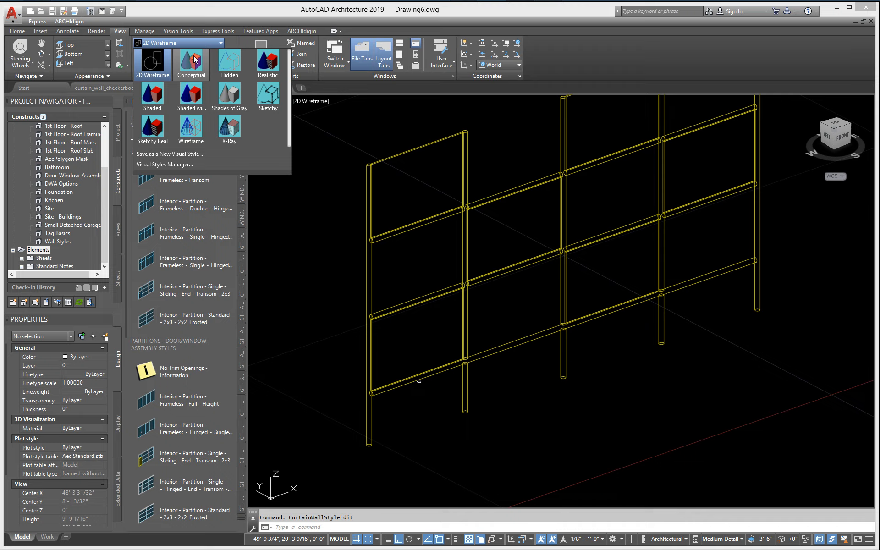
{"action": "left_click", "coordinate": [195, 60]}
{"action": "scroll", "coordinate": [576, 350], "scroll_direction": "up", "scroll_amount": 6}
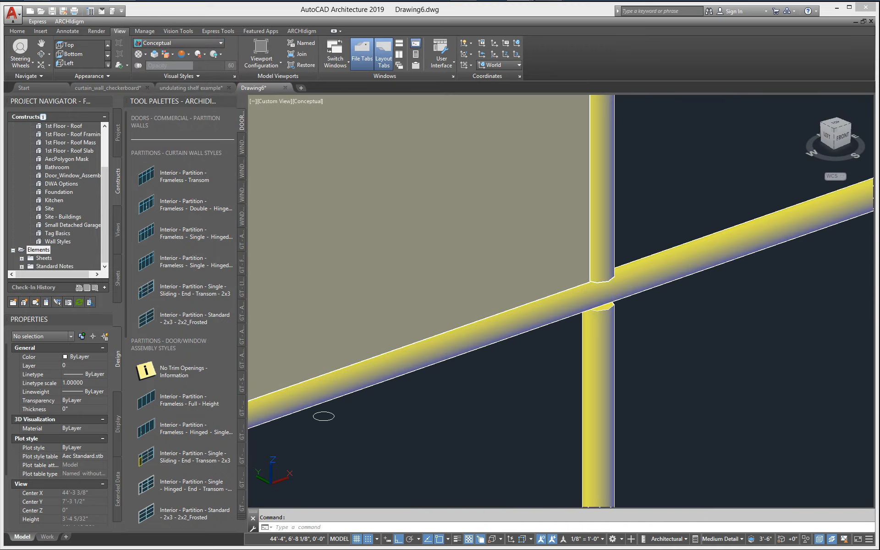
{"action": "scroll", "coordinate": [359, 406], "scroll_direction": "down", "scroll_amount": 6}
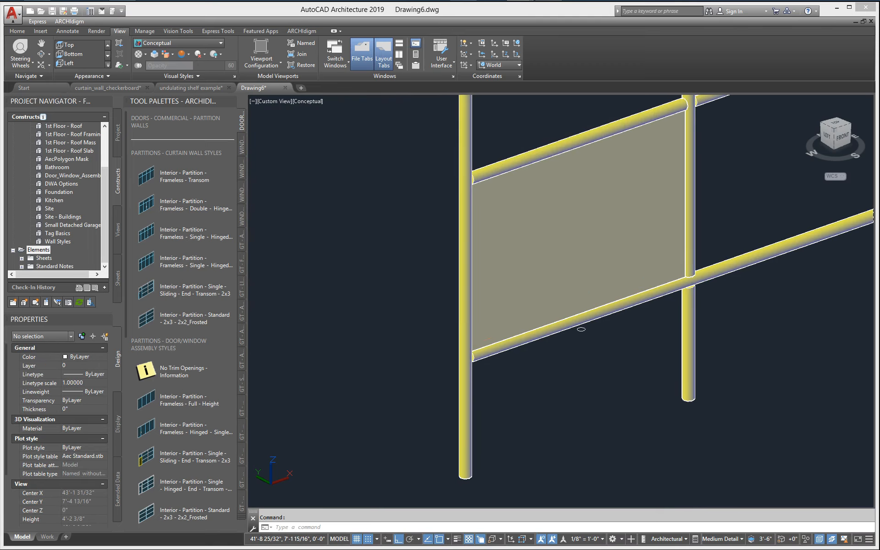
{"action": "mouse_move", "coordinate": [499, 377]}
{"action": "middle_mouse_down", "text": "shift"}
{"action": "mouse_move", "coordinate": [449, 388]}
{"action": "mouse_move", "coordinate": [399, 382]}
{"action": "mouse_move", "coordinate": [496, 391]}
{"action": "middle_mouse_up", "text": "shift"}
{"action": "scroll", "coordinate": [497, 391], "scroll_direction": "up", "scroll_amount": 6}
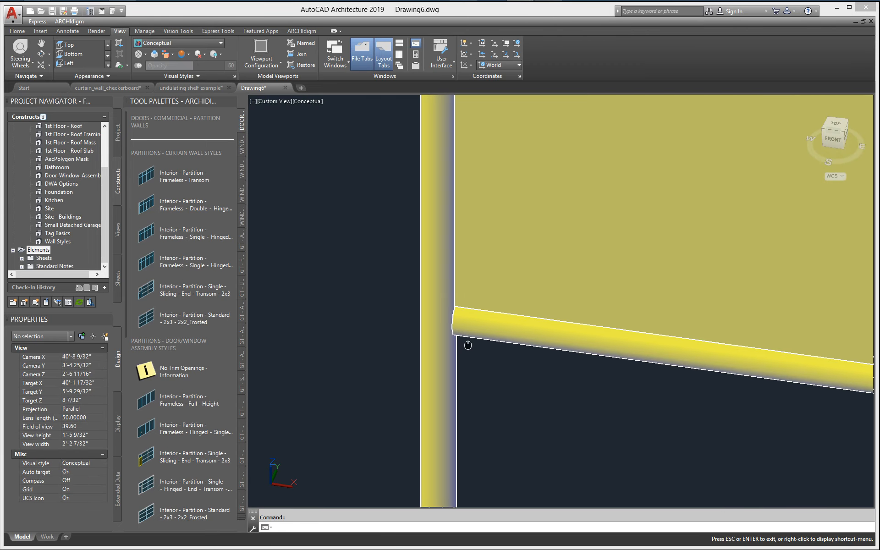
{"action": "mouse_move", "coordinate": [468, 345]}
{"action": "middle_mouse_down"}
{"action": "mouse_move", "coordinate": [442, 359]}
{"action": "mouse_move", "coordinate": [463, 387]}
{"action": "mouse_move", "coordinate": [610, 362]}
{"action": "mouse_move", "coordinate": [465, 337]}
{"action": "middle_mouse_up"}
{"action": "scroll", "coordinate": [402, 353], "scroll_direction": "down", "scroll_amount": 2}
{"action": "scroll", "coordinate": [574, 336], "scroll_direction": "down", "scroll_amount": 3}
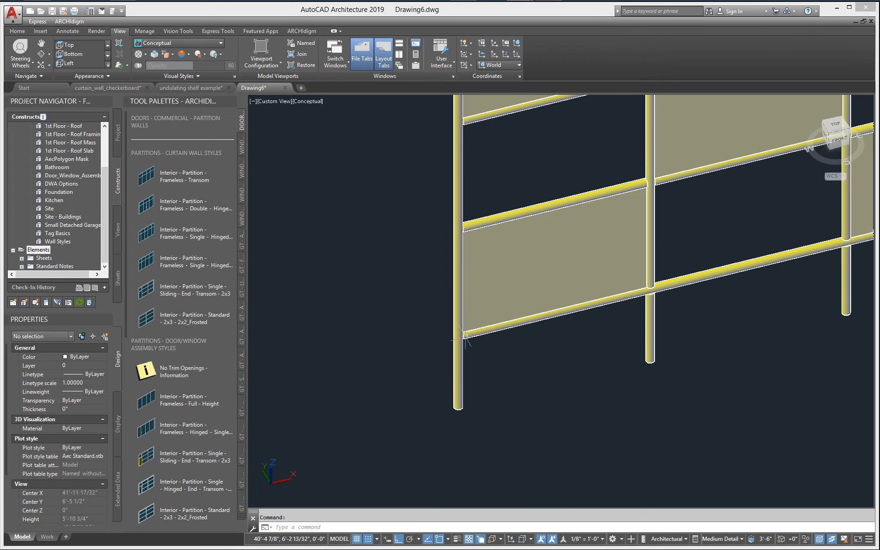
- In the Shelving_System_1 style, set the Horizontal Pipes mullion's start and end offsets to -3/4"
{"action": "scroll", "coordinate": [468, 344], "scroll_direction": "up", "scroll_amount": 5}
{"action": "left_click", "coordinate": [404, 359]}
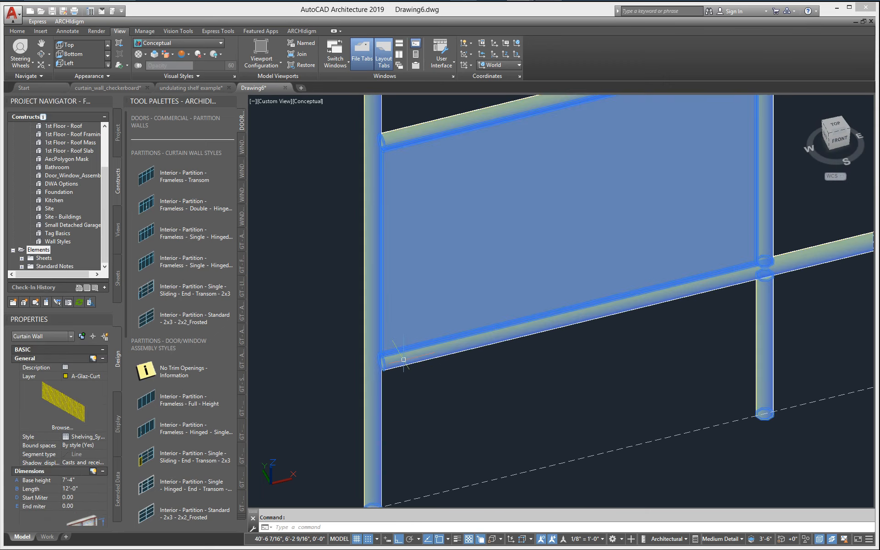
{"action": "right_click", "coordinate": [403, 360]}
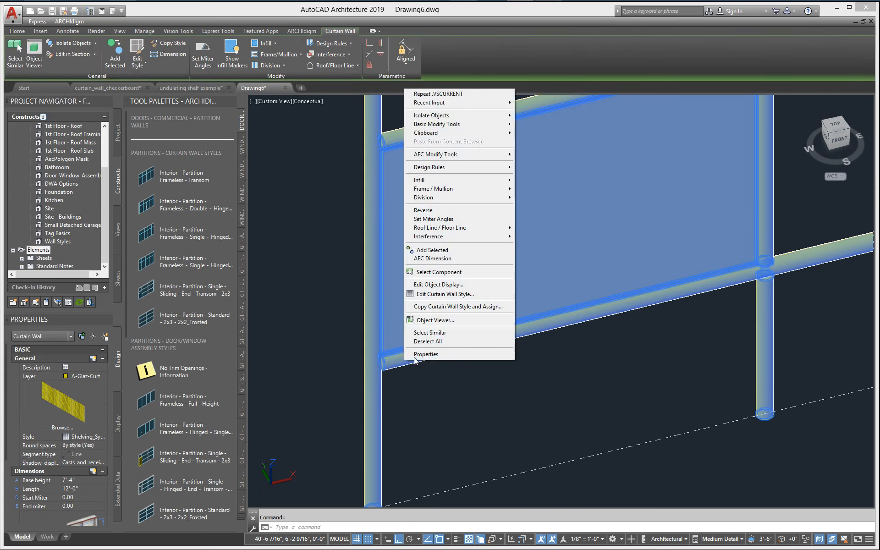
{"action": "left_click", "coordinate": [451, 297]}
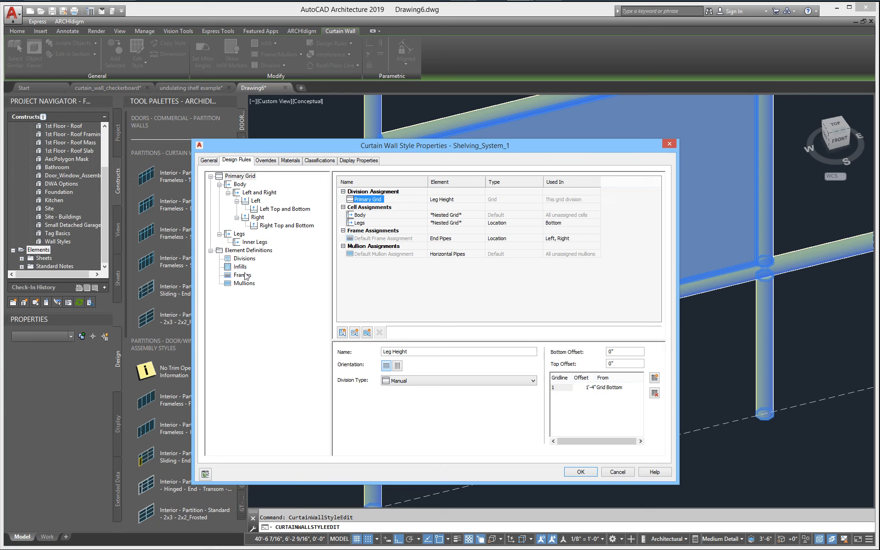
{"action": "left_click", "coordinate": [245, 278]}
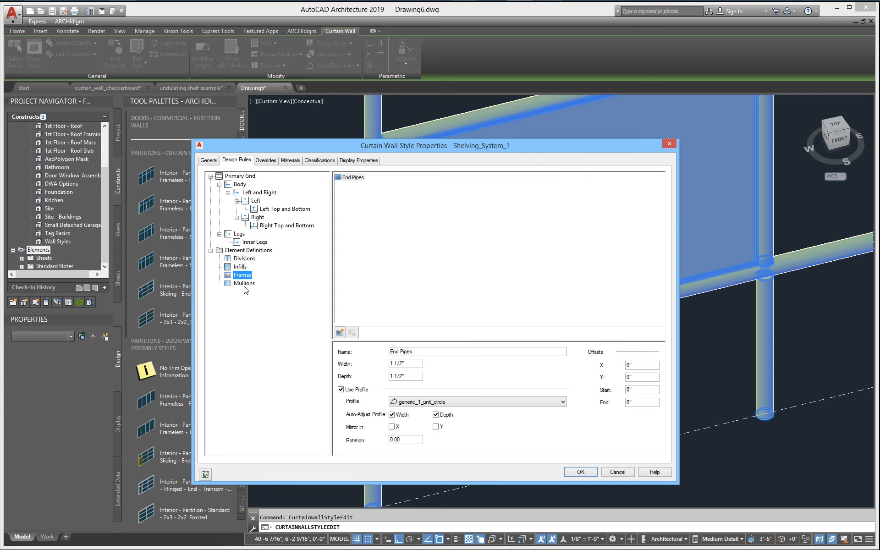
{"action": "left_click", "coordinate": [245, 284]}
{"action": "left_click", "coordinate": [357, 178]}
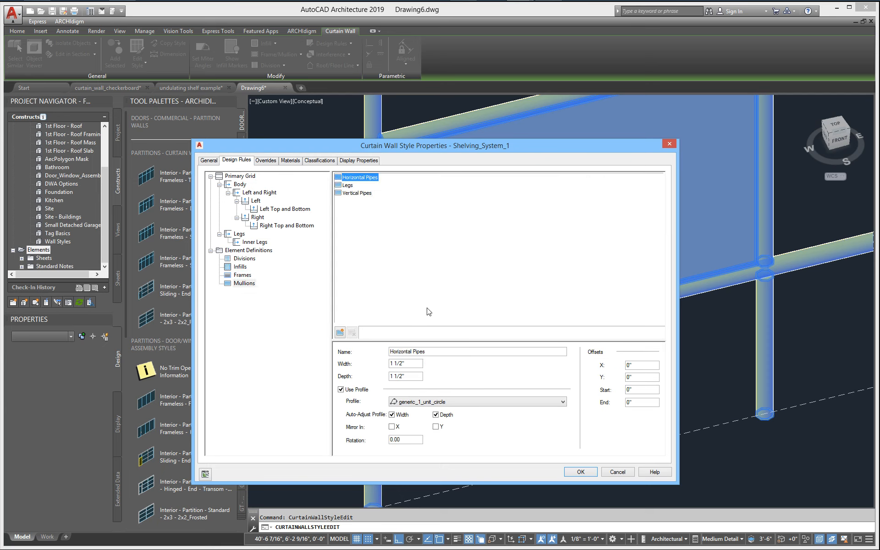
{"action": "left_click", "coordinate": [629, 389]}
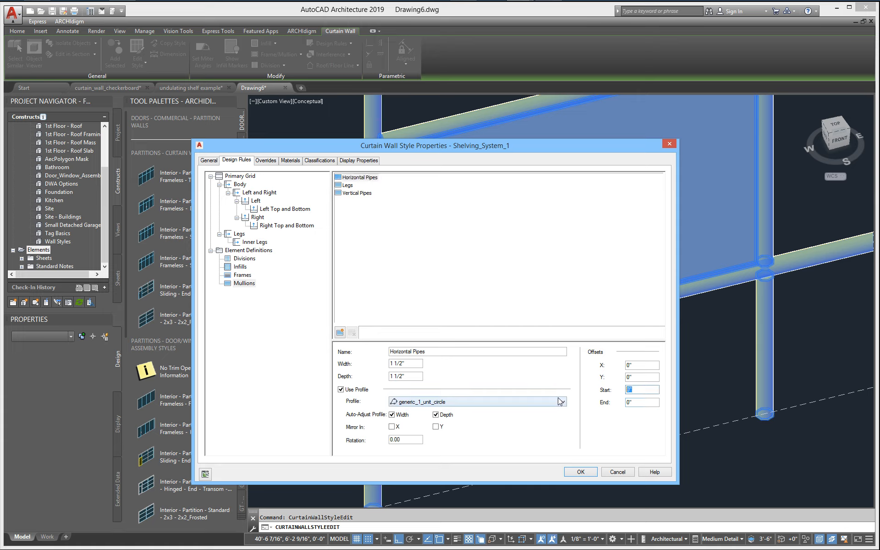
{"action": "type", "text": "-3/4"}
{"action": "left_click_drag", "start_coordinate": [641, 402], "coordinate": [619, 403]}
{"action": "type", "text": "-.75"}
{"action": "left_click", "coordinate": [639, 389]}
{"action": "left_click", "coordinate": [409, 214]}
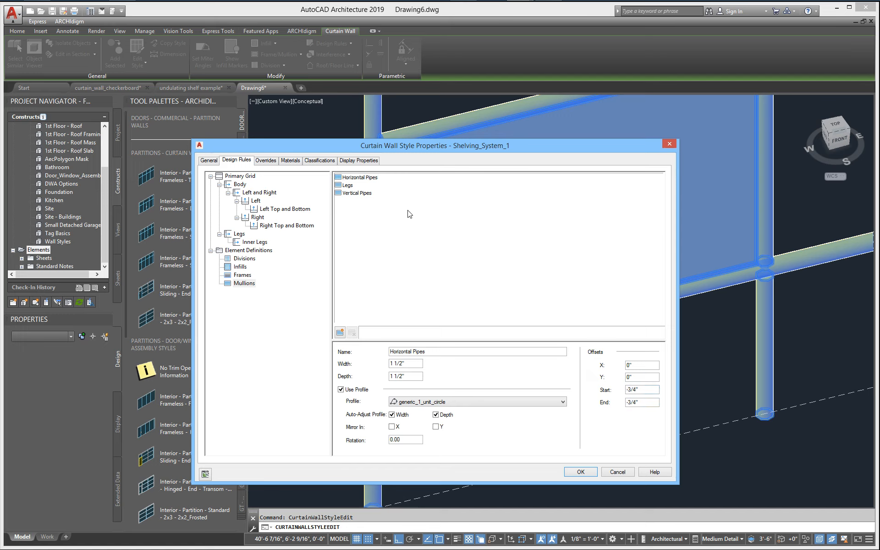
- Set the Legs mullion's end offset to -1.5" and accept the Shelving_System_1 style changes
{"action": "left_click", "coordinate": [347, 186]}
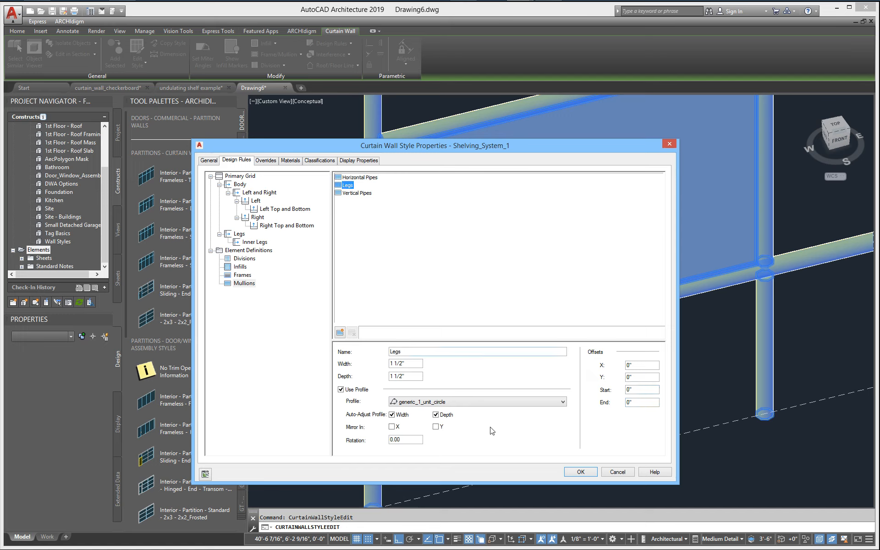
{"action": "double_click", "coordinate": [652, 402]}
{"action": "type", "text": "-1.5"}
{"action": "key", "text": "Tab"}
{"action": "left_click", "coordinate": [239, 234]}
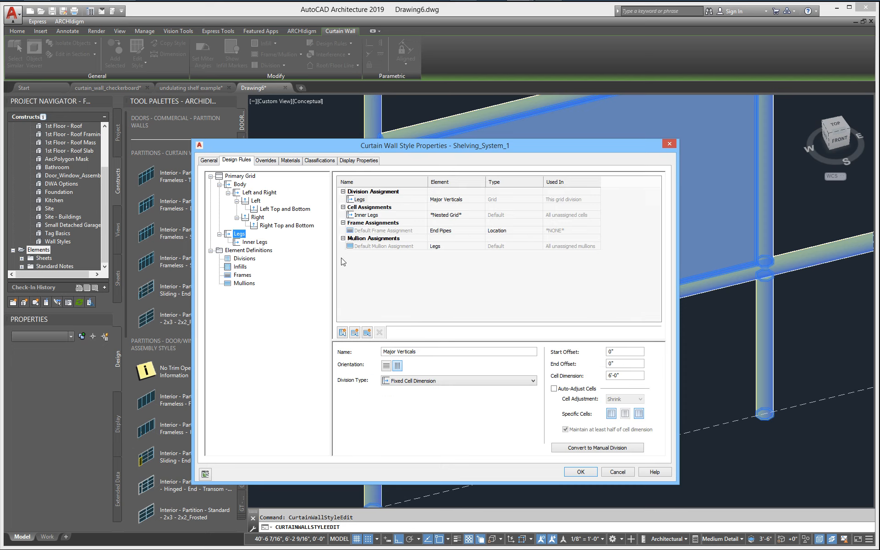
{"action": "left_click", "coordinate": [258, 242]}
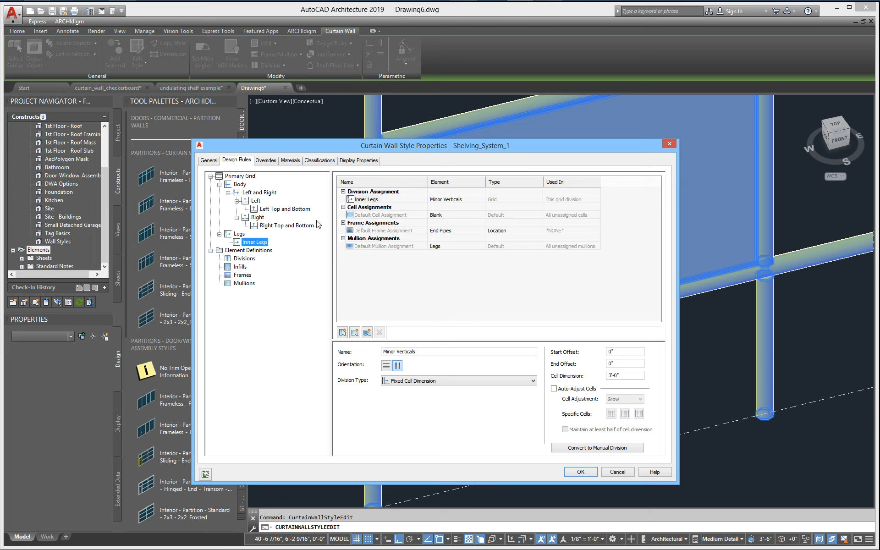
{"action": "left_click", "coordinate": [580, 473]}
- Inspect the pipe joints up close and display the shelving in the 2D Wireframe visual style
{"action": "scroll", "coordinate": [623, 331], "scroll_direction": "up", "scroll_amount": 5}
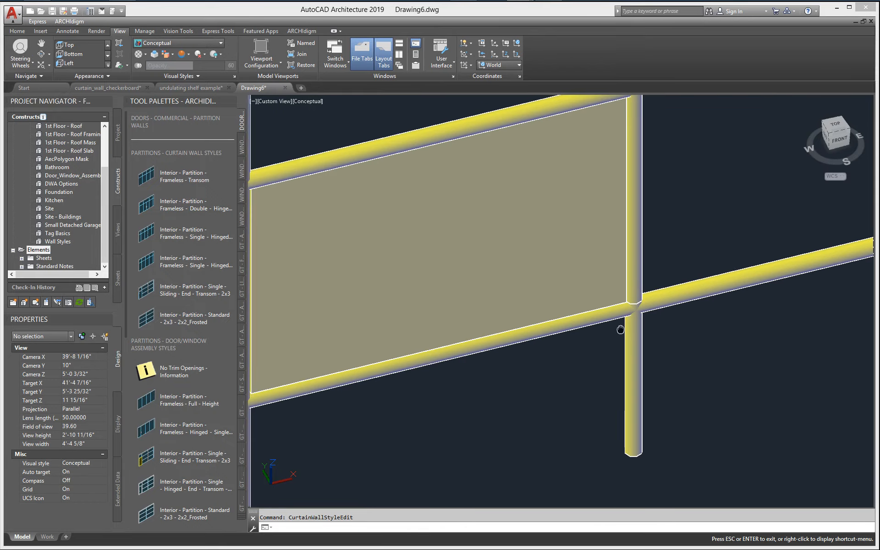
{"action": "middle_click_drag", "start_coordinate": [629, 350], "coordinate": [836, 319], "text": "shift"}
{"action": "scroll", "coordinate": [612, 332], "scroll_direction": "down", "scroll_amount": 6}
{"action": "scroll", "coordinate": [419, 353], "scroll_direction": "up", "scroll_amount": 5}
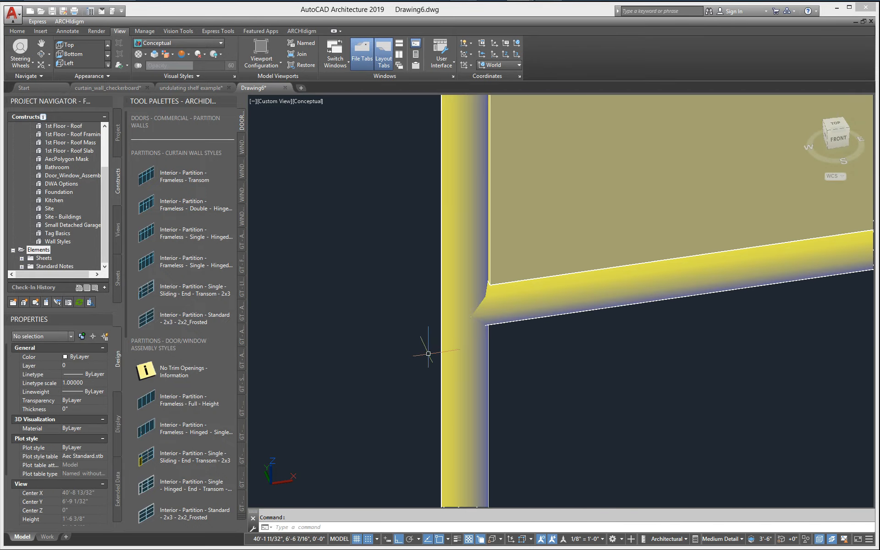
{"action": "left_click", "coordinate": [173, 43]}
{"action": "left_click", "coordinate": [152, 72]}
- Examine how the horizontal pipes, vertical pipes and legs meet across the whole wireframe shelving unit
{"action": "scroll", "coordinate": [480, 311], "scroll_direction": "down", "scroll_amount": 4}
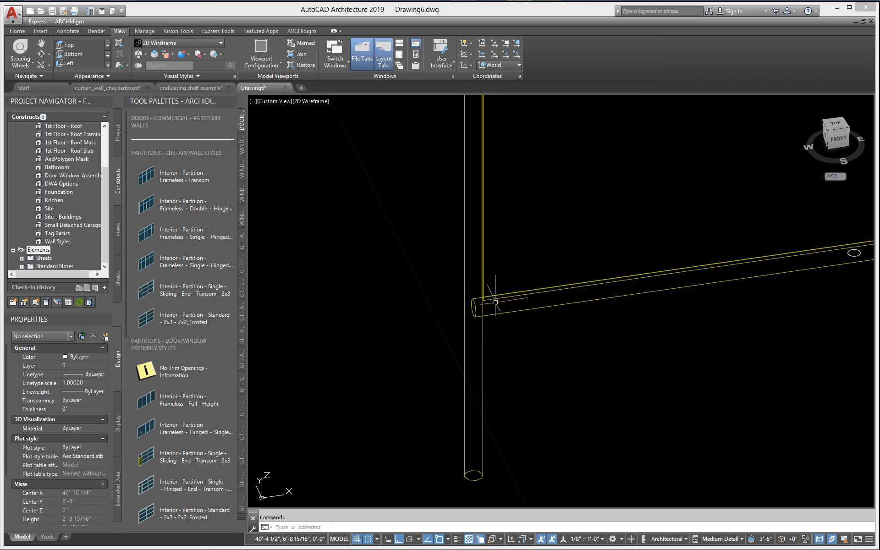
{"action": "scroll", "coordinate": [527, 320], "scroll_direction": "down", "scroll_amount": 2}
{"action": "scroll", "coordinate": [526, 321], "scroll_direction": "down", "scroll_amount": 1}
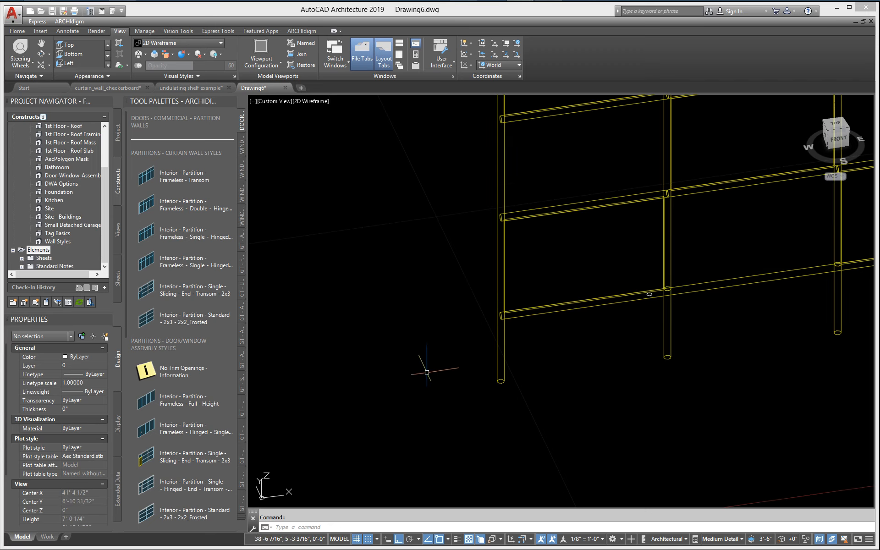
{"action": "middle_click_drag", "start_coordinate": [546, 319], "coordinate": [443, 416]}
{"action": "middle_click_drag", "start_coordinate": [766, 307], "coordinate": [251, 393]}
{"action": "middle_click_drag", "start_coordinate": [515, 424], "coordinate": [575, 436]}
{"action": "middle_click_drag", "start_coordinate": [466, 326], "coordinate": [717, 247]}
{"action": "middle_click_drag", "start_coordinate": [498, 363], "coordinate": [584, 356]}
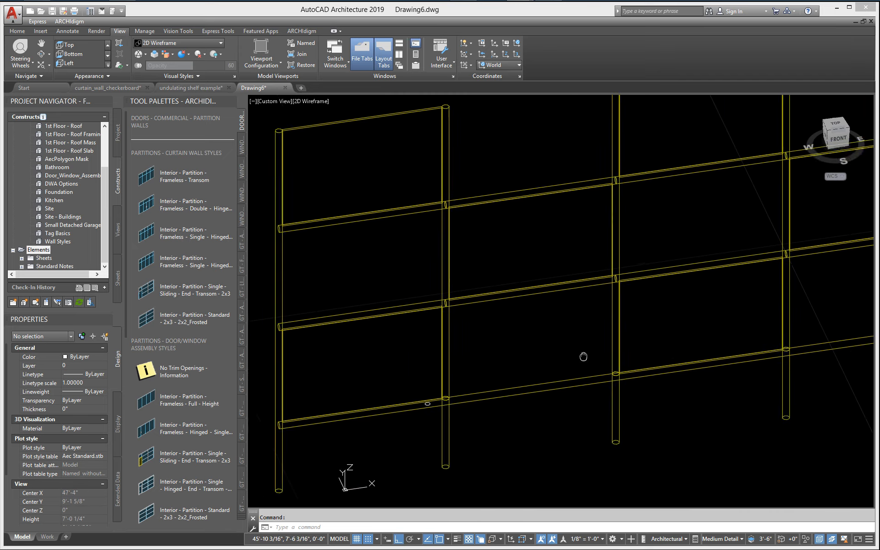
{"action": "middle_click_drag", "start_coordinate": [486, 364], "coordinate": [476, 431]}
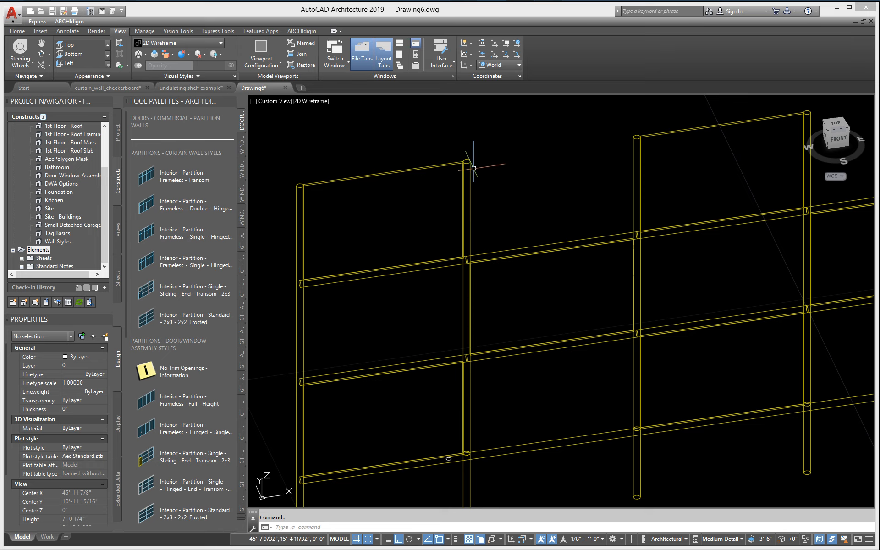
{"action": "middle_click_drag", "start_coordinate": [482, 325], "coordinate": [496, 252]}
{"action": "scroll", "coordinate": [486, 406], "scroll_direction": "up", "scroll_amount": 4}
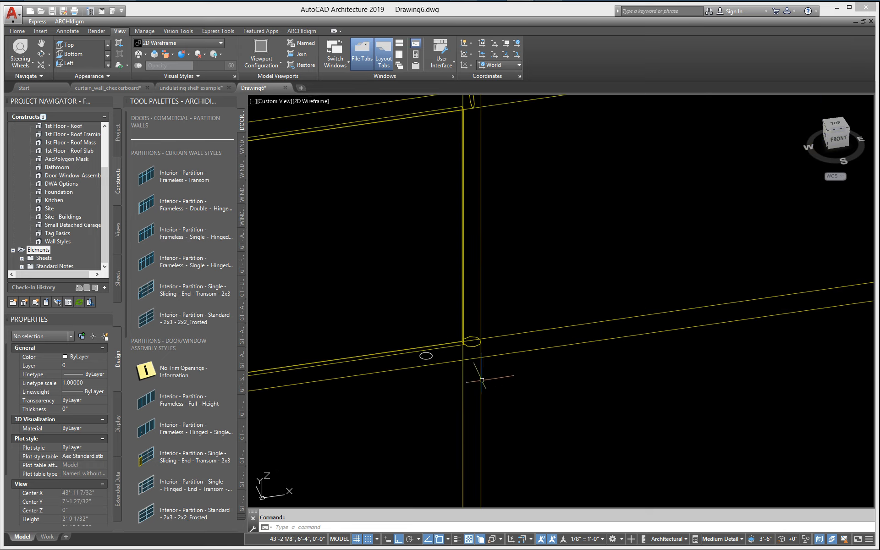
{"action": "scroll", "coordinate": [526, 375], "scroll_direction": "down", "scroll_amount": 1}
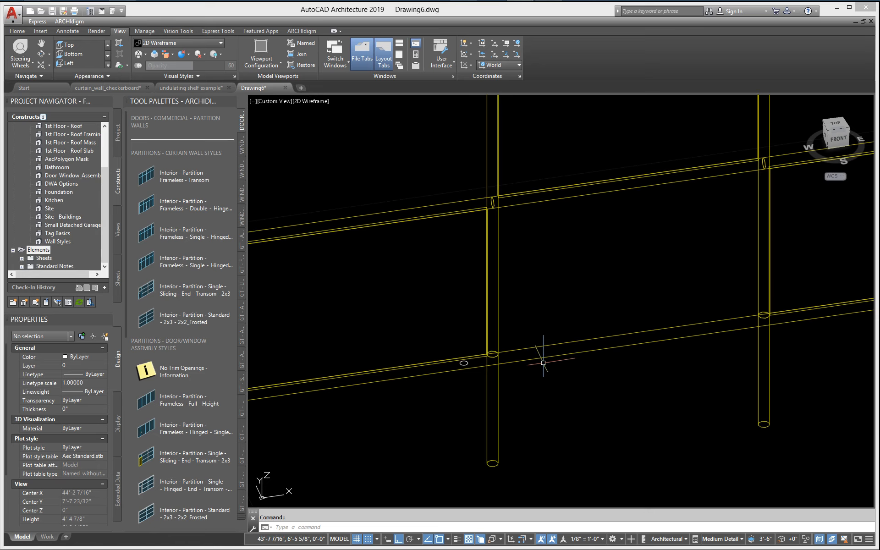
{"action": "middle_click_drag", "start_coordinate": [590, 346], "coordinate": [623, 342]}
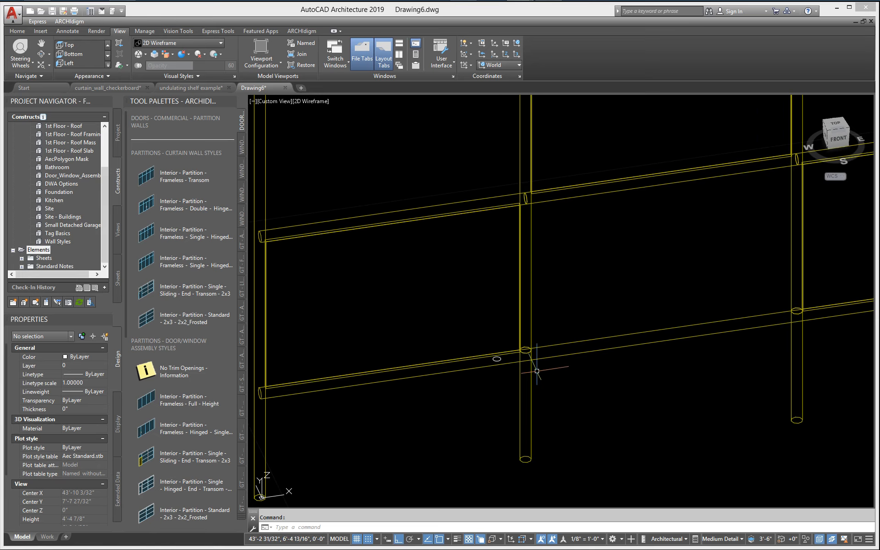
{"action": "scroll", "coordinate": [504, 390], "scroll_direction": "down", "scroll_amount": 1}
{"action": "middle_click_drag", "start_coordinate": [501, 391], "coordinate": [424, 395]}
{"action": "scroll", "coordinate": [448, 412], "scroll_direction": "down", "scroll_amount": 1}
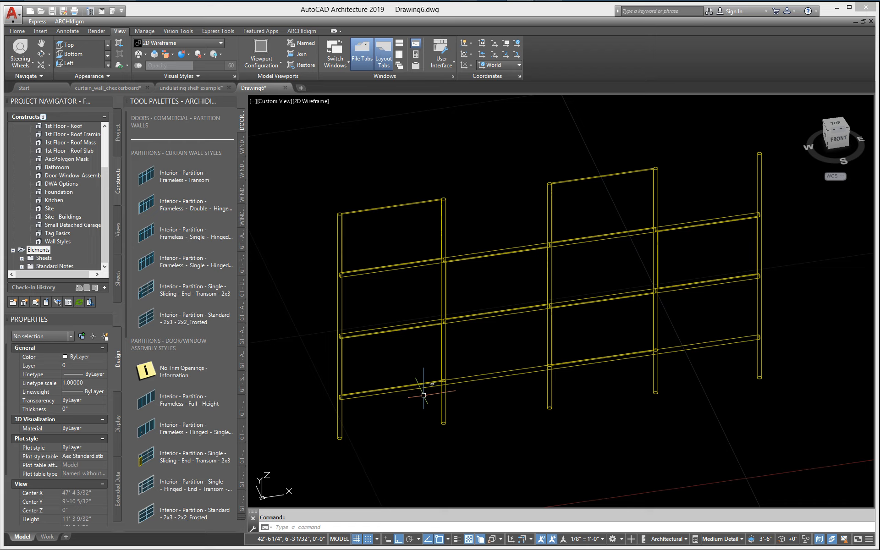
{"action": "middle_click_drag", "start_coordinate": [470, 404], "coordinate": [456, 361]}
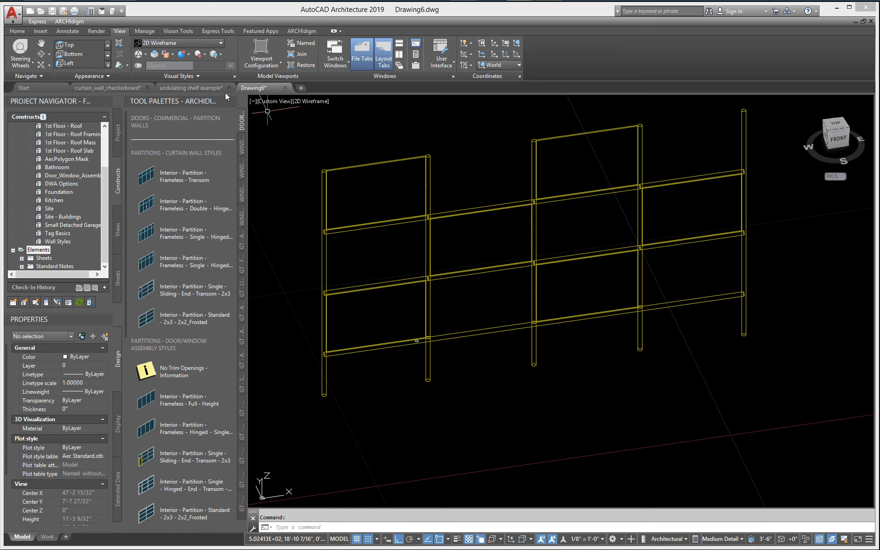
{"action": "middle_click_drag", "start_coordinate": [507, 418], "coordinate": [487, 411]}
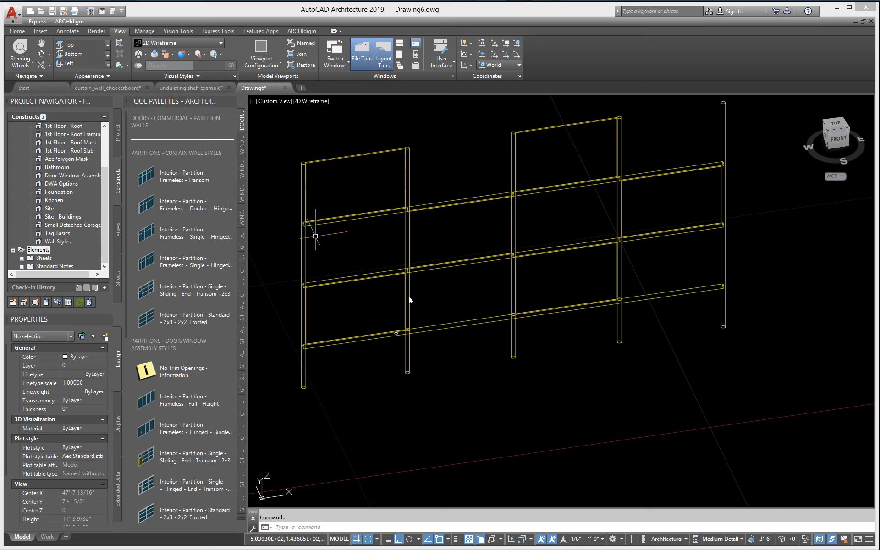
- In the Style Manager, create a new curtain wall unit style named Box Shelf in Drawing6.dwg
{"action": "left_click", "coordinate": [143, 31]}
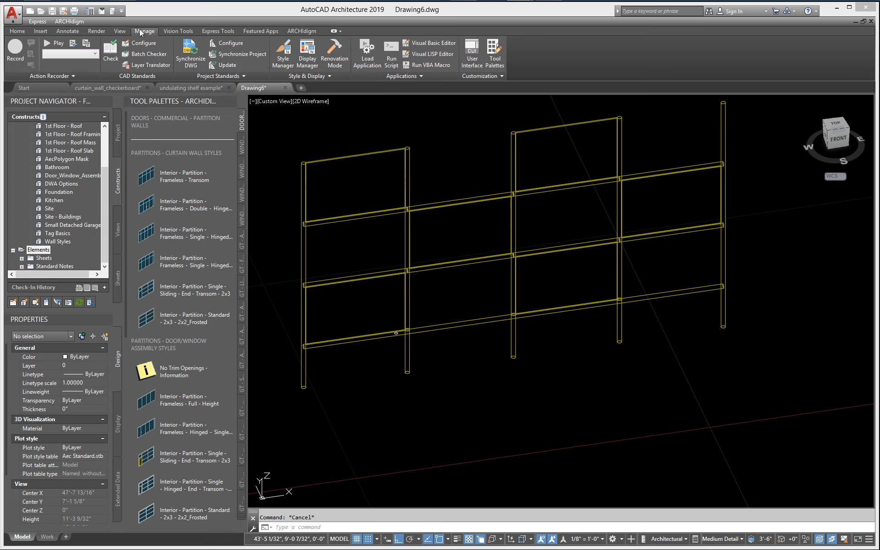
{"action": "left_click", "coordinate": [288, 60]}
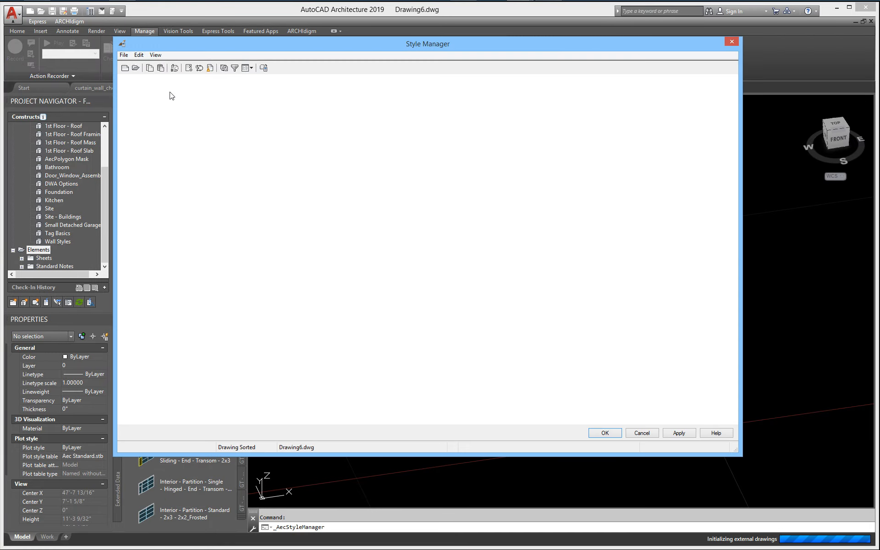
{"action": "left_click", "coordinate": [132, 96]}
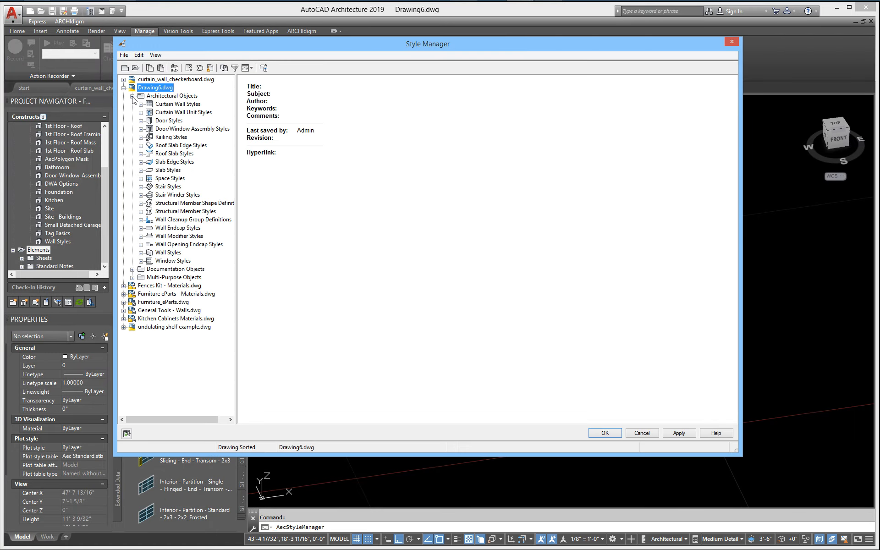
{"action": "left_click", "coordinate": [174, 113]}
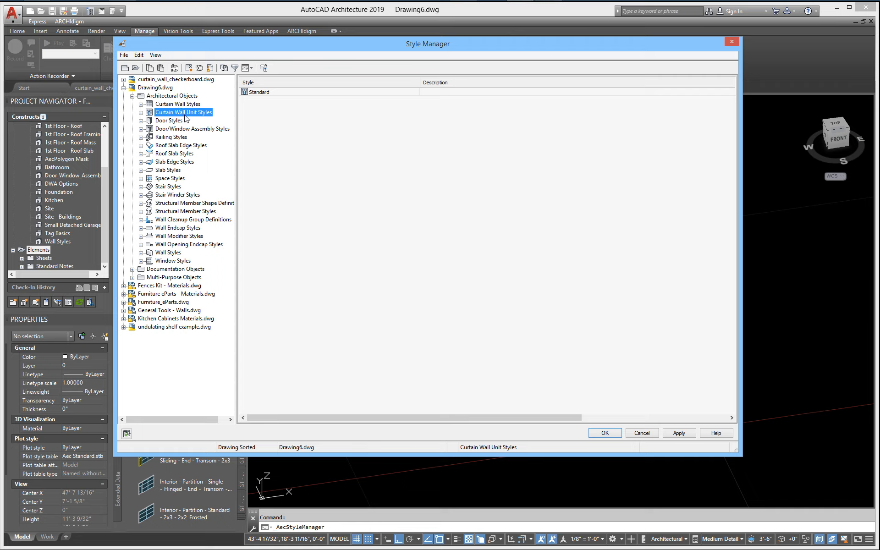
{"action": "right_click", "coordinate": [269, 134]}
{"action": "left_click", "coordinate": [300, 149]}
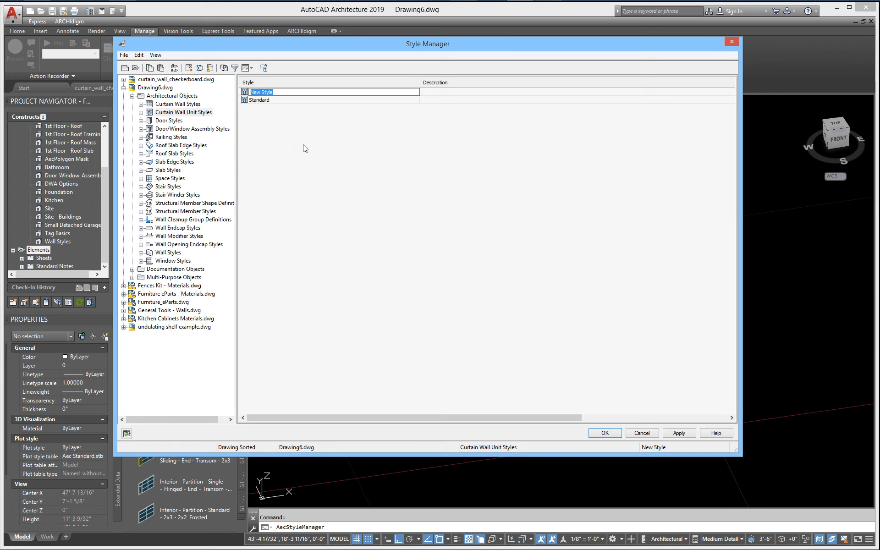
{"action": "type", "text": "Shelf"}
{"action": "key", "text": "Return"}
- Set the Box Shelf style's Default Division to a fixed number of cells, with 1 cell
{"action": "double_click", "coordinate": [260, 92]}
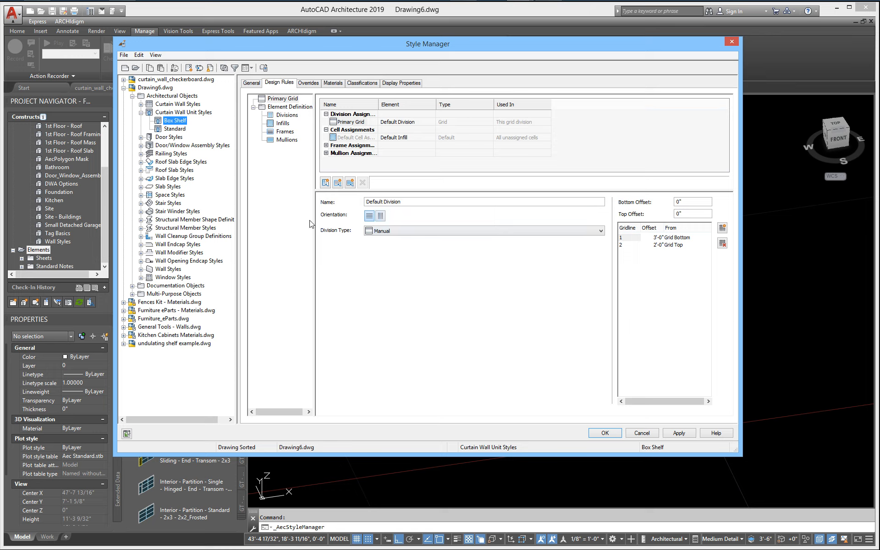
{"action": "left_click_drag", "start_coordinate": [315, 220], "coordinate": [328, 220]}
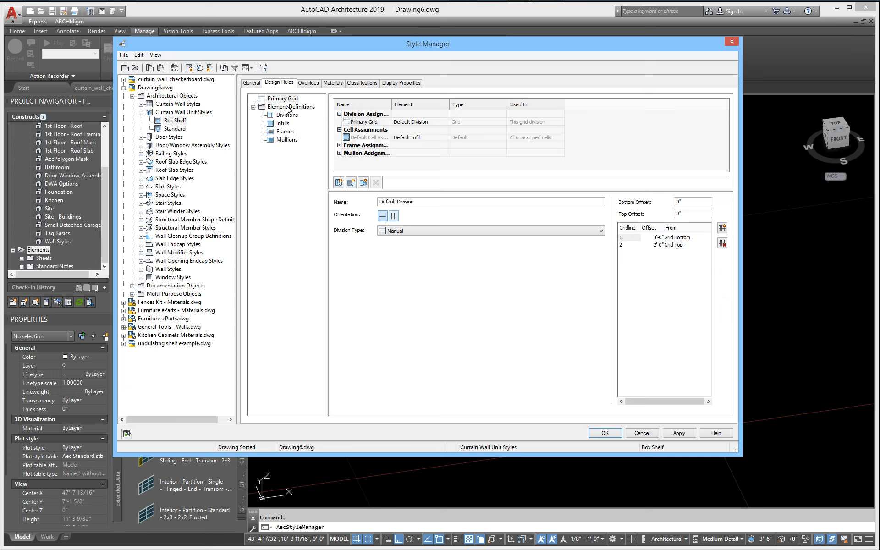
{"action": "left_click", "coordinate": [415, 232]}
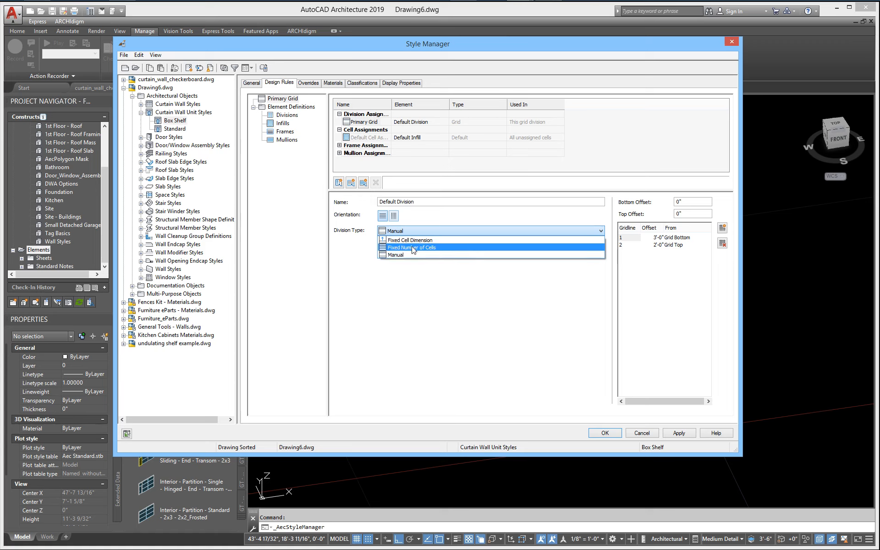
{"action": "left_click", "coordinate": [412, 248]}
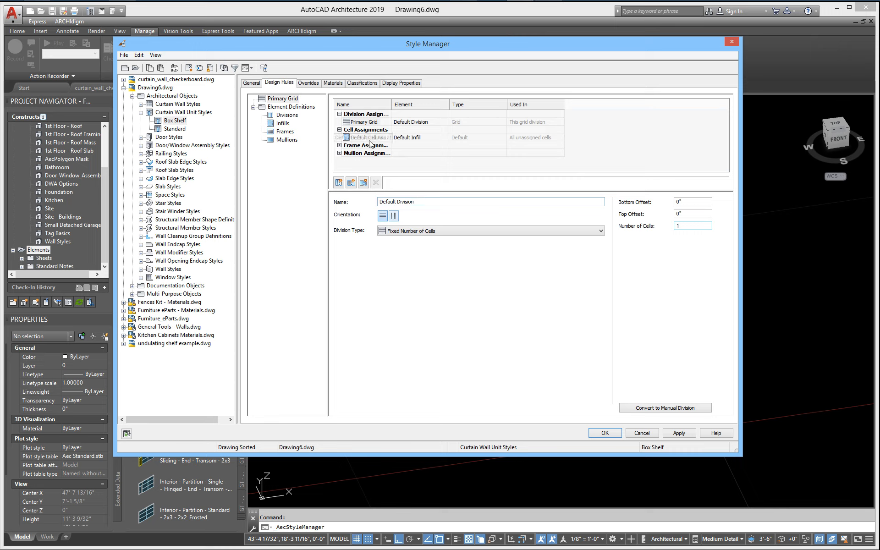
{"action": "left_click", "coordinate": [287, 115]}
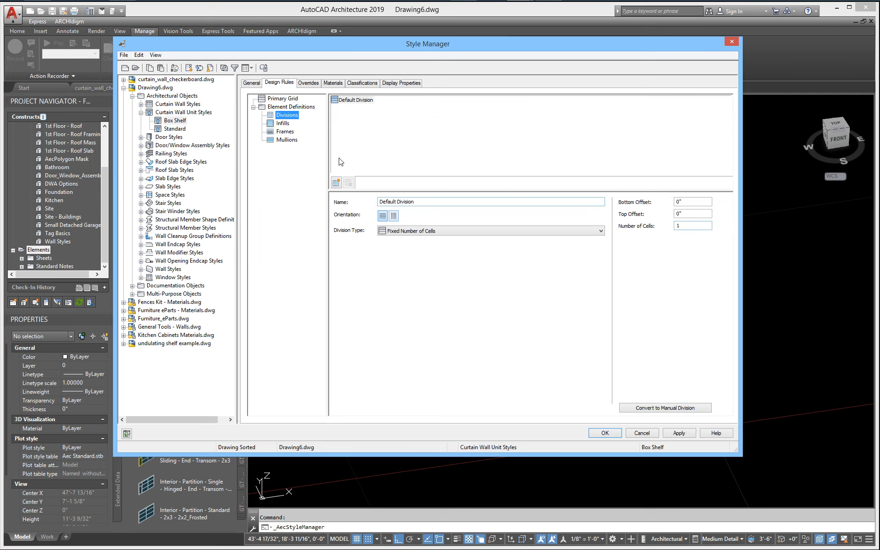
- Rename the Box Shelf style's default infill as Back Panel, with 1/2" thickness, Back alignment and a -6" offset
{"action": "left_click", "coordinate": [283, 124]}
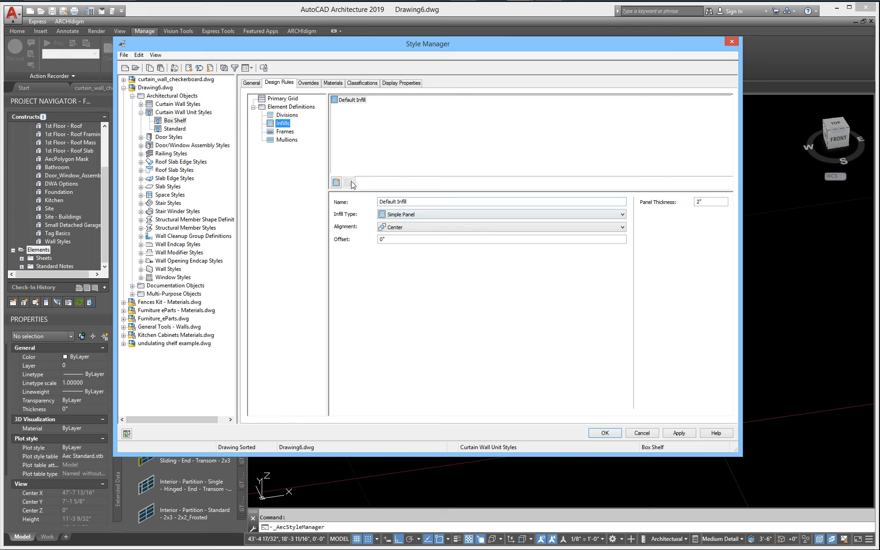
{"action": "left_click_drag", "start_coordinate": [429, 203], "coordinate": [308, 208]}
{"action": "type", "text": "Back Panel"}
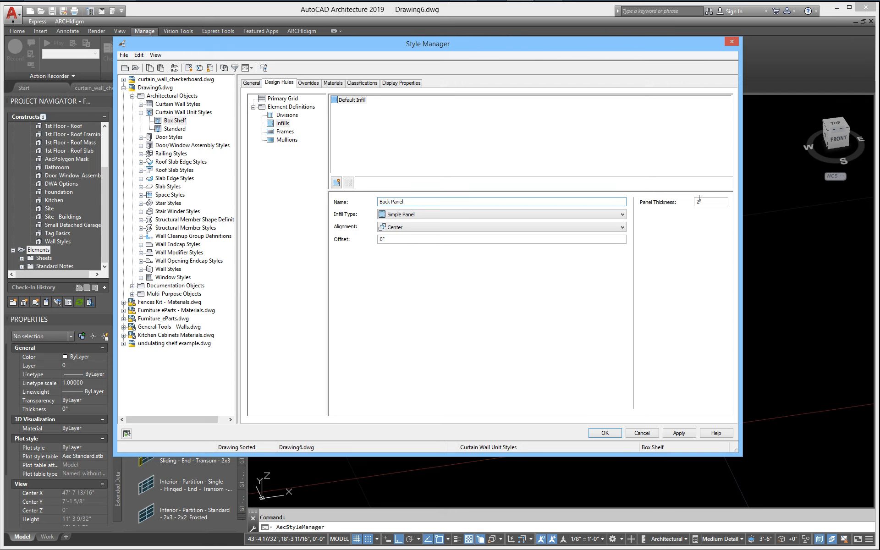
{"action": "key", "text": "Tab"}
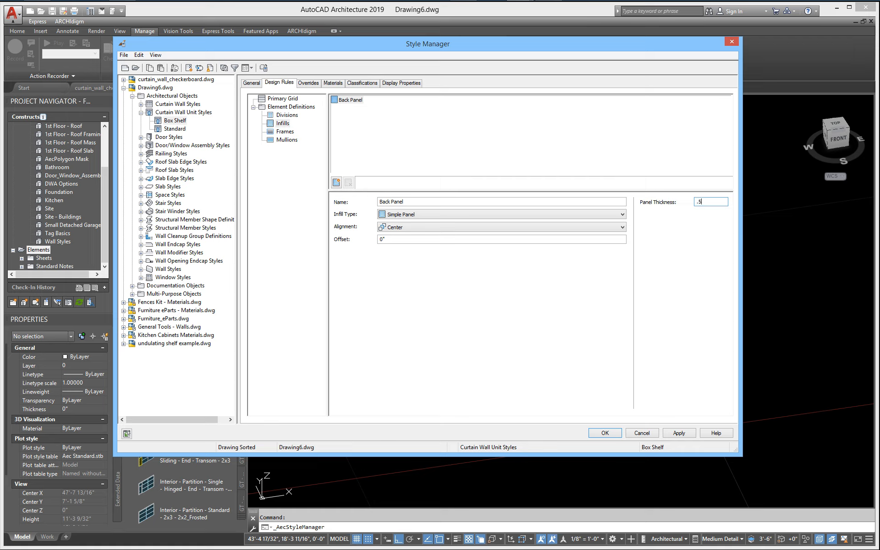
{"action": "left_click", "coordinate": [442, 144]}
{"action": "left_click", "coordinate": [403, 227]}
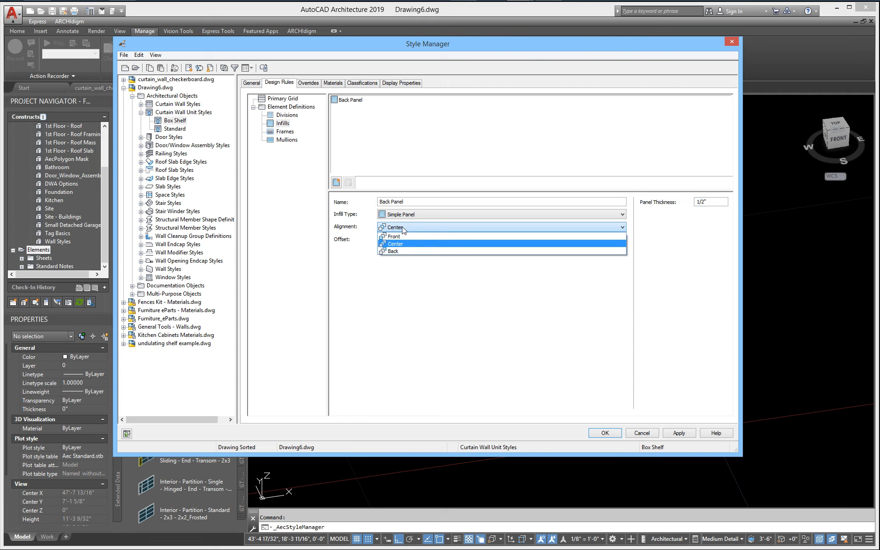
{"action": "left_click", "coordinate": [392, 251]}
{"action": "double_click", "coordinate": [375, 243]}
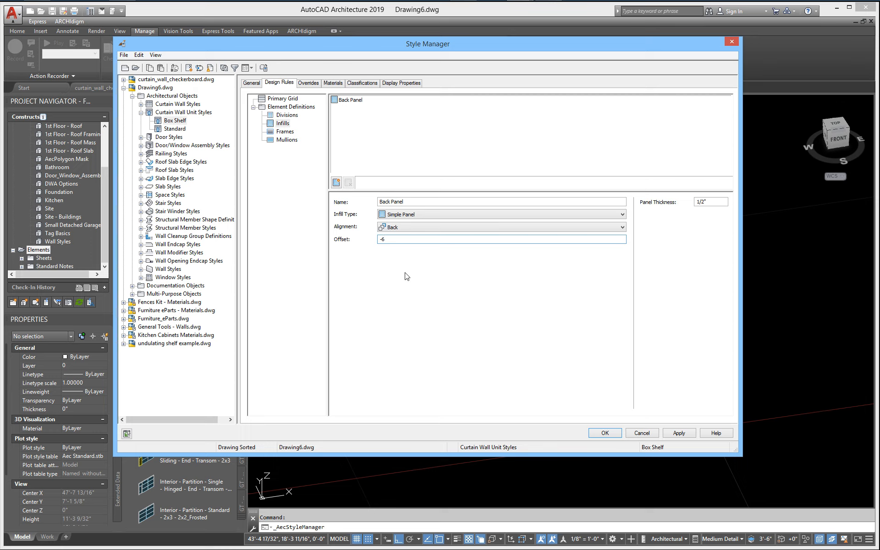
- Set the Box Shelf style's Default Frame width to 1/2", edit its depth, and apply the style changes
{"action": "left_click", "coordinate": [287, 133]}
{"action": "double_click", "coordinate": [404, 214]}
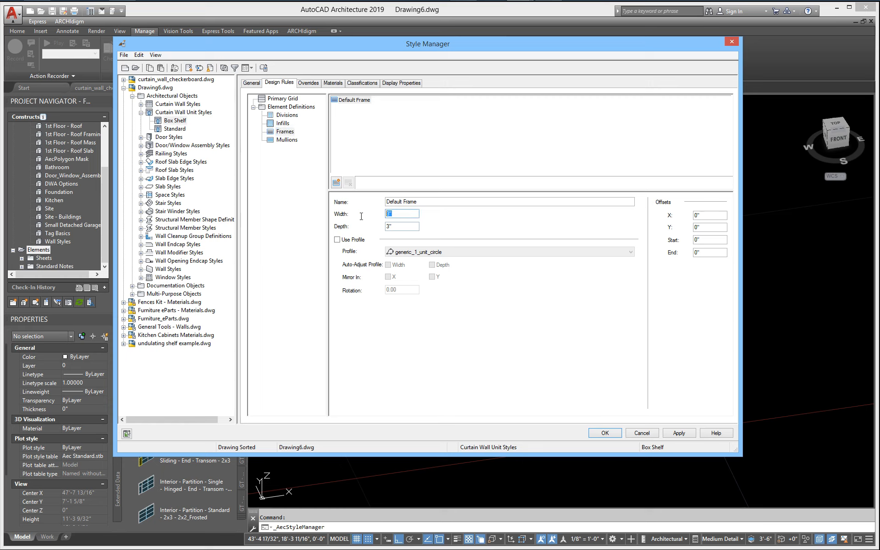
{"action": "type", "text": ".5"}
{"action": "double_click", "coordinate": [394, 226]}
{"action": "left_click", "coordinate": [679, 433]}
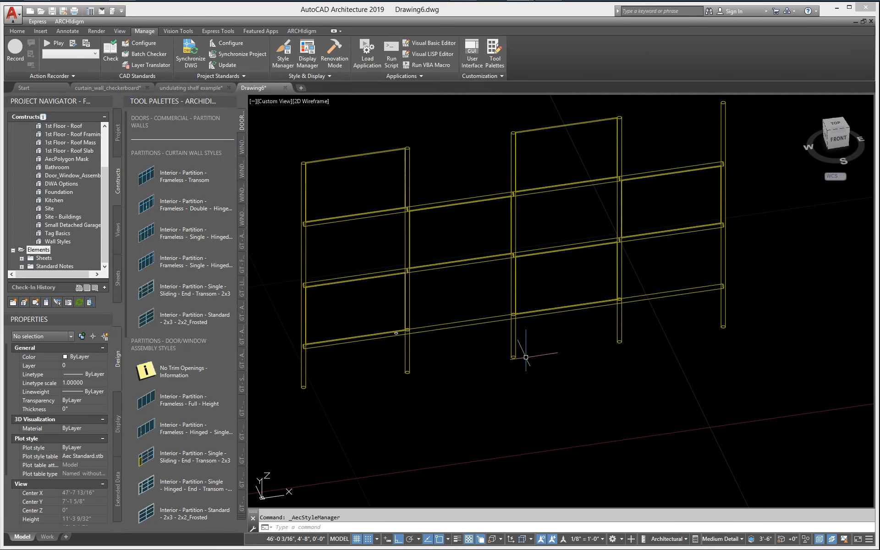
- In the Shelving_System_1 style, change the Shelf infill to the Box Shelf curtain wall unit style with a -6" offset
{"action": "left_click", "coordinate": [513, 353]}
{"action": "right_click", "coordinate": [518, 345]}
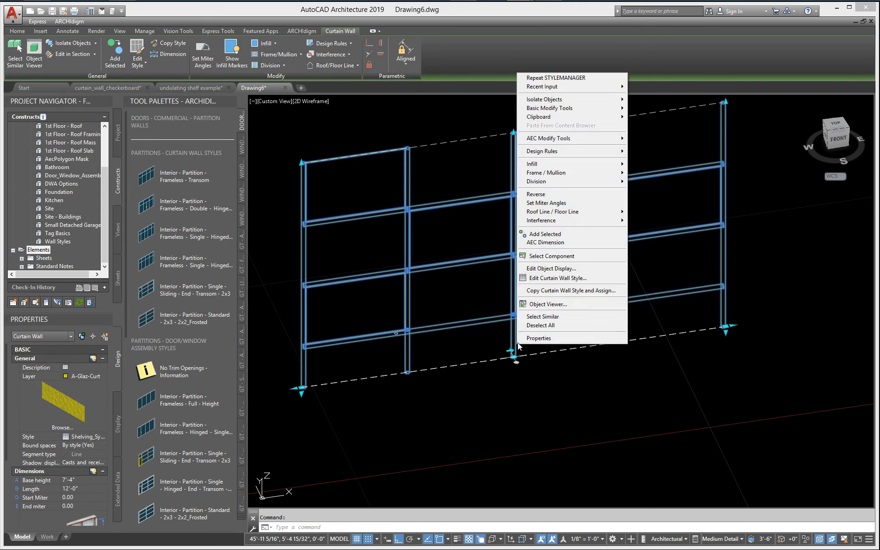
{"action": "left_click", "coordinate": [557, 277]}
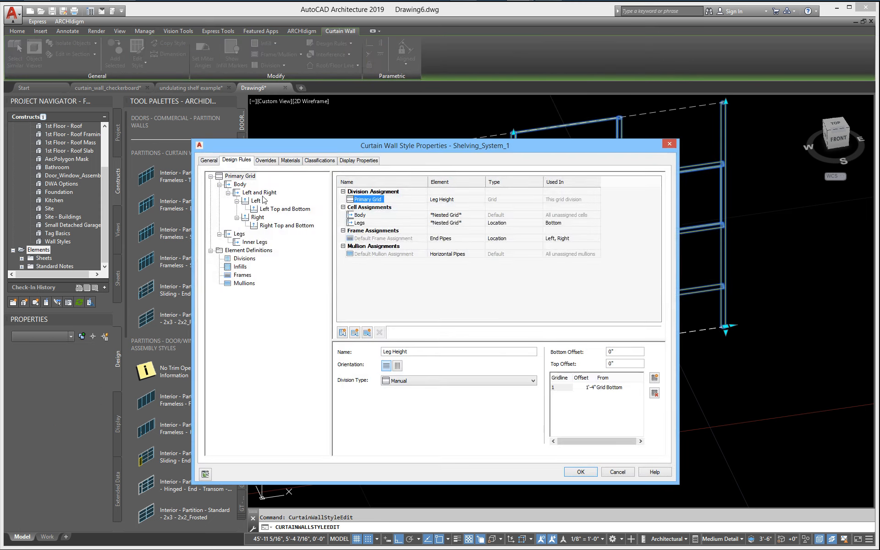
{"action": "left_click", "coordinate": [241, 266]}
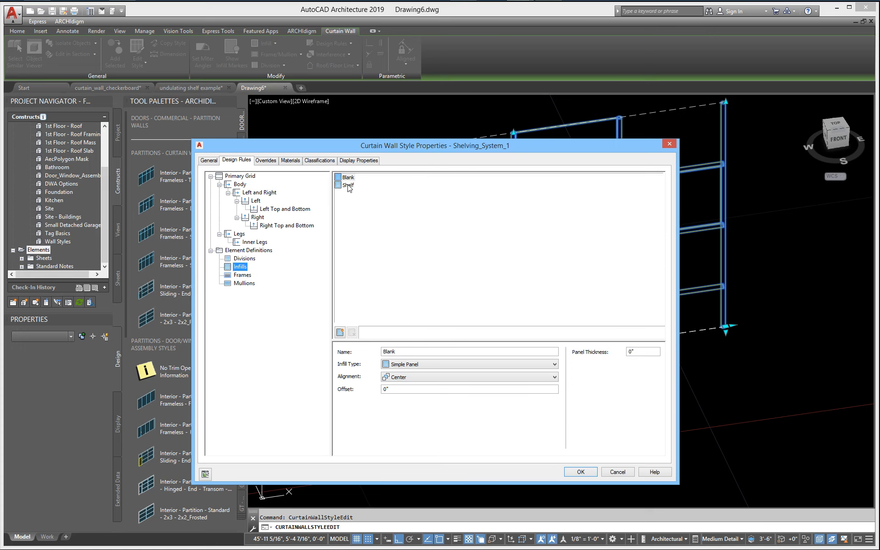
{"action": "left_click", "coordinate": [348, 185]}
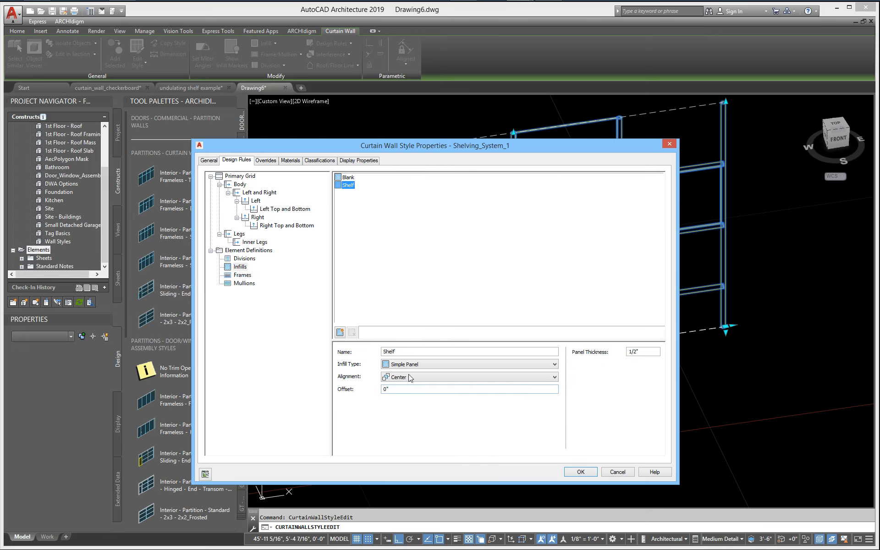
{"action": "left_click", "coordinate": [423, 365]}
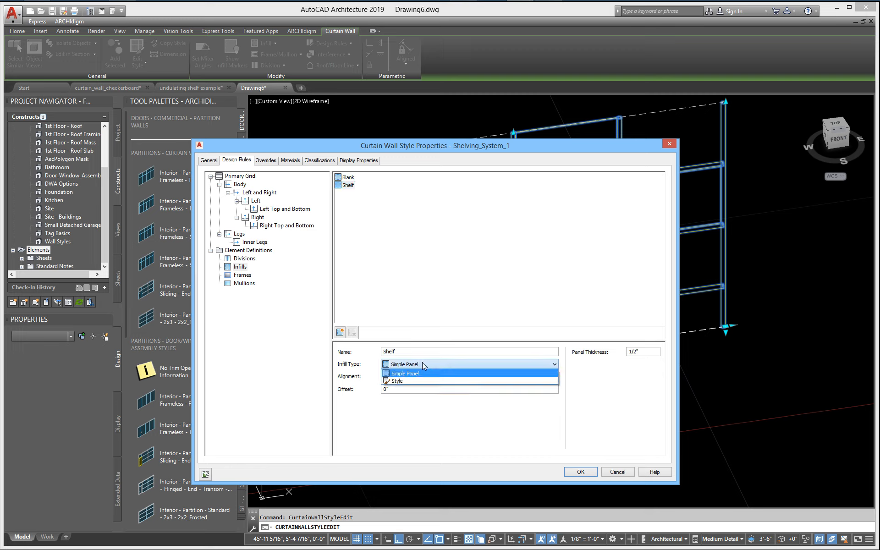
{"action": "left_click", "coordinate": [398, 381]}
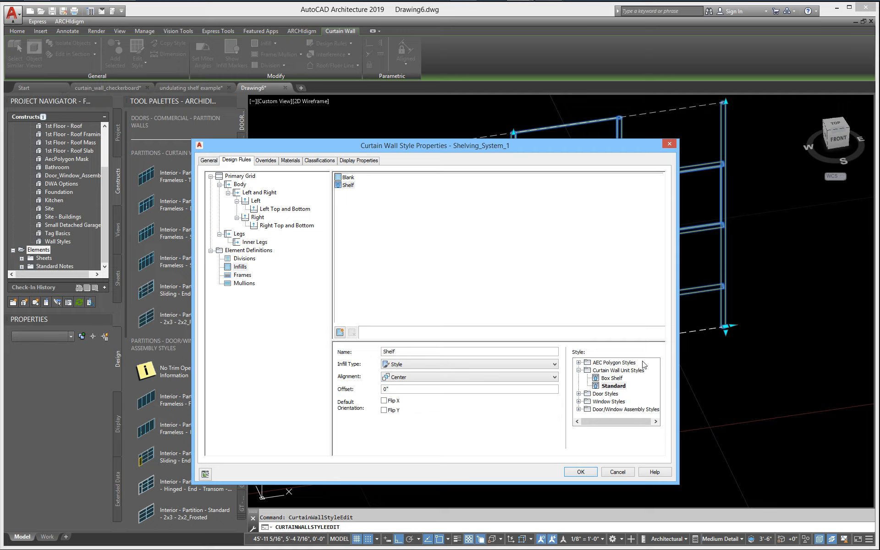
{"action": "left_click", "coordinate": [613, 380]}
{"action": "left_click", "coordinate": [405, 390]}
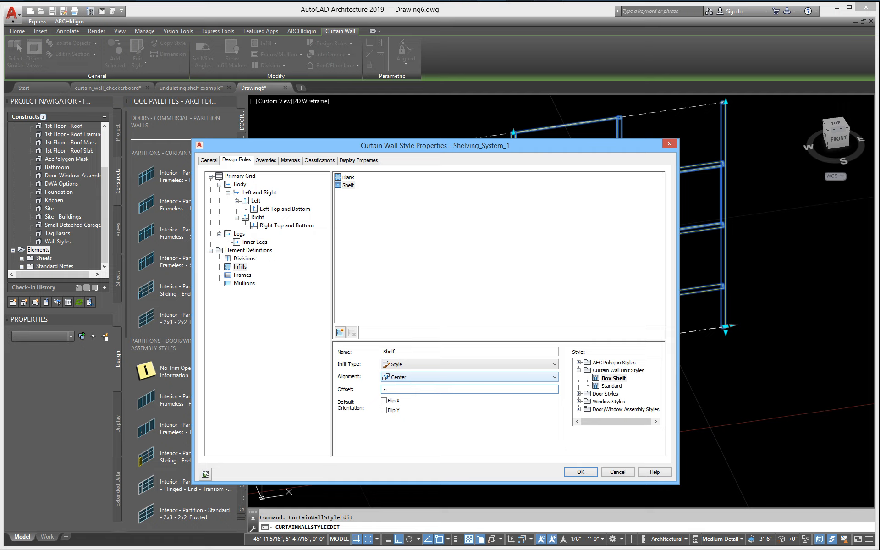
{"action": "left_click", "coordinate": [574, 477]}
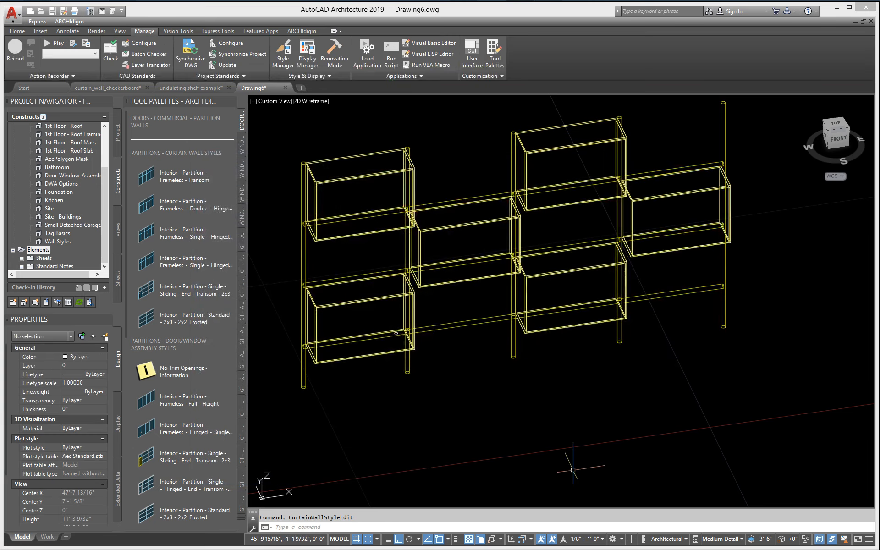
- Set the Shelf infill's offset to 6" in the Shelving_System_1 curtain wall style
{"action": "left_click", "coordinate": [439, 381]}
{"action": "right_click", "coordinate": [443, 381]}
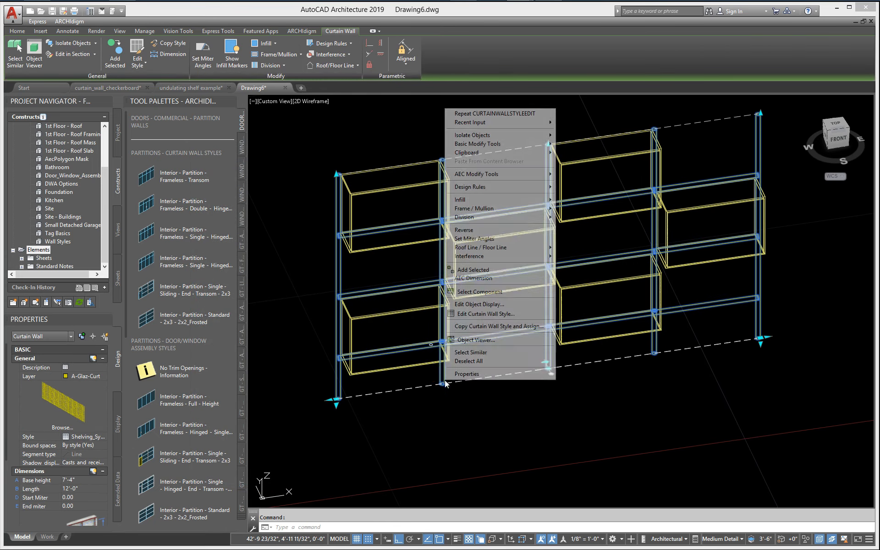
{"action": "left_click", "coordinate": [480, 316]}
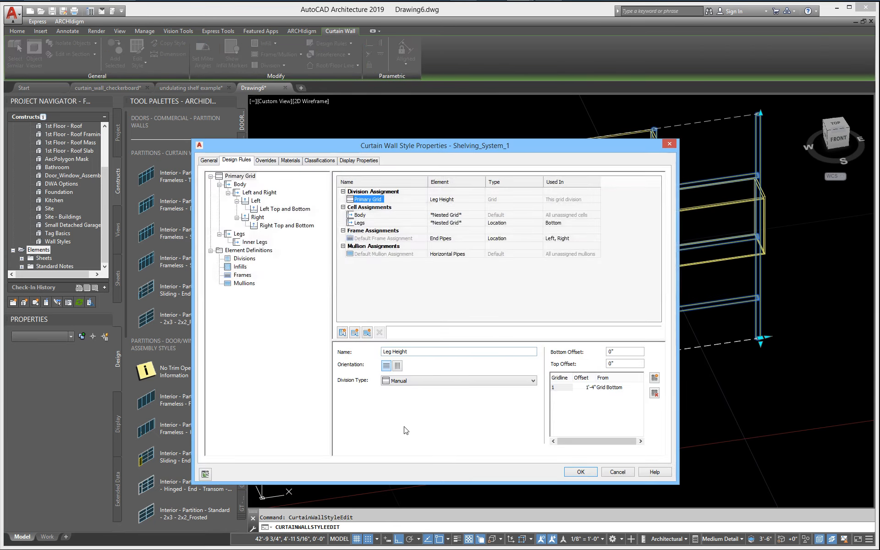
{"action": "left_click", "coordinate": [239, 267]}
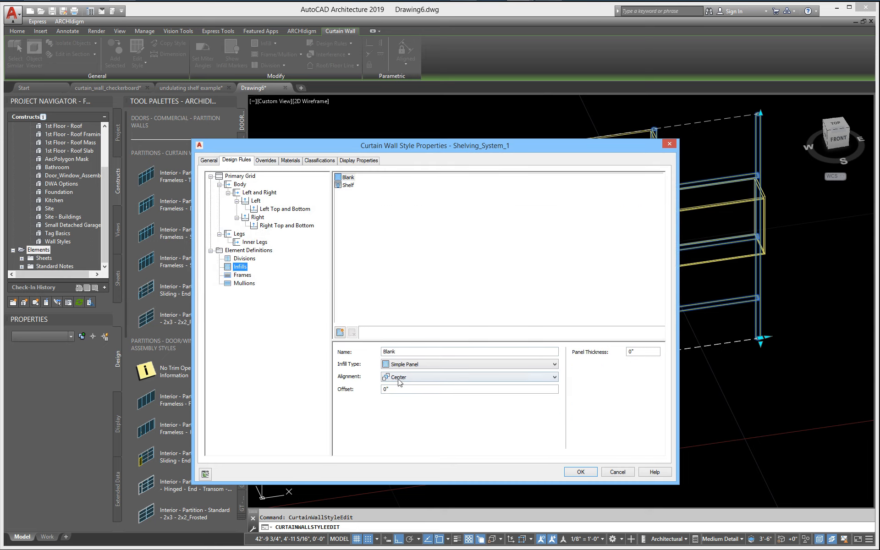
{"action": "left_click", "coordinate": [348, 184]}
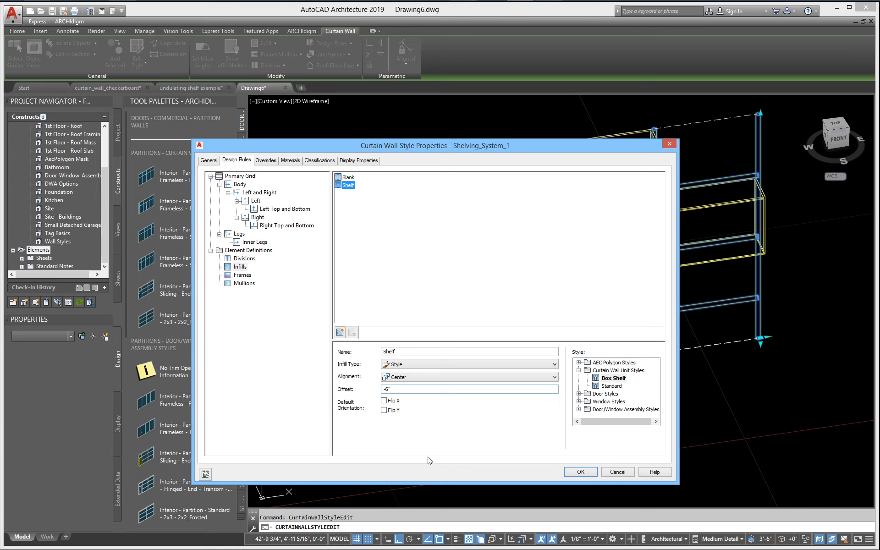
{"action": "left_click", "coordinate": [386, 389]}
{"action": "type", "text": "6"}
{"action": "left_click", "coordinate": [580, 472]}
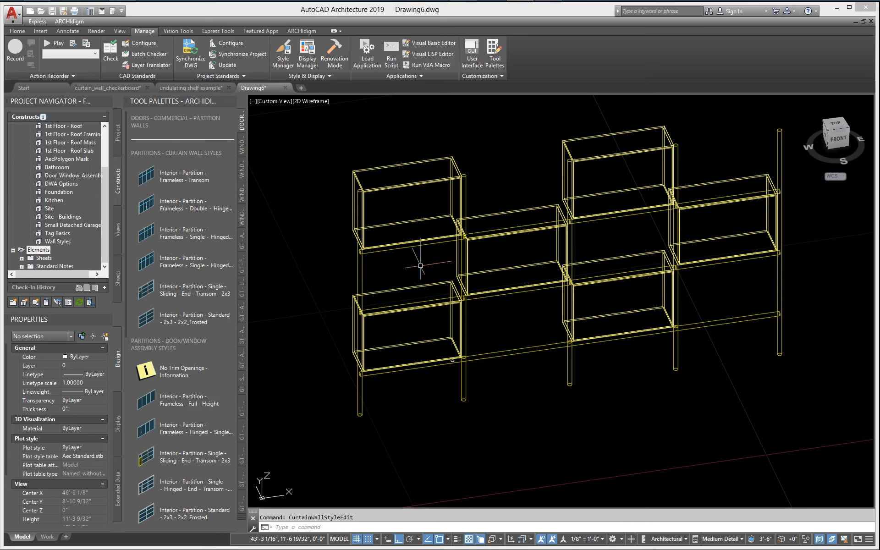
- Display the shelving model in the Conceptual visual style
{"action": "left_click", "coordinate": [120, 31]}
{"action": "left_click", "coordinate": [189, 44]}
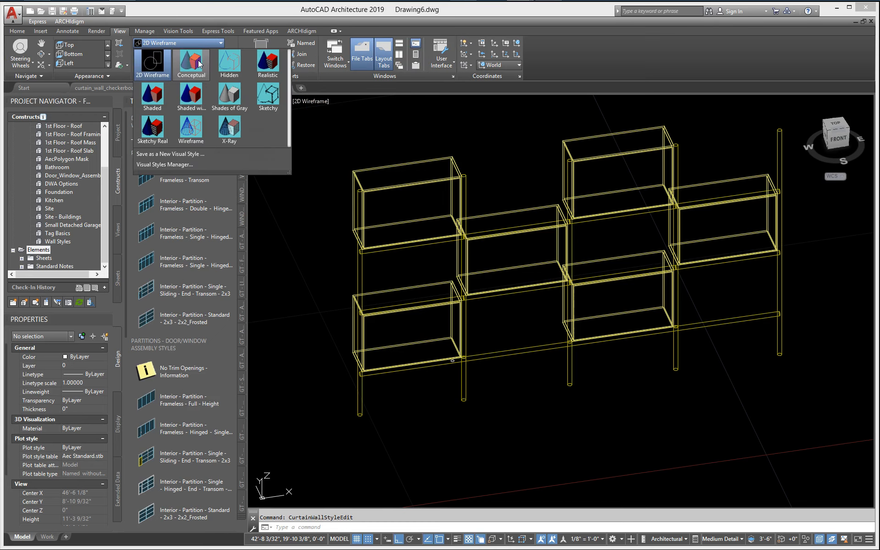
{"action": "left_click", "coordinate": [199, 63]}
{"action": "middle_click_drag", "start_coordinate": [417, 324], "coordinate": [458, 348], "text": "shift"}
- In the Box Shelf unit style, reverse the sign of the Back Panel infill's offset to move the panel to the rear of the boxes
{"action": "left_click", "coordinate": [442, 328]}
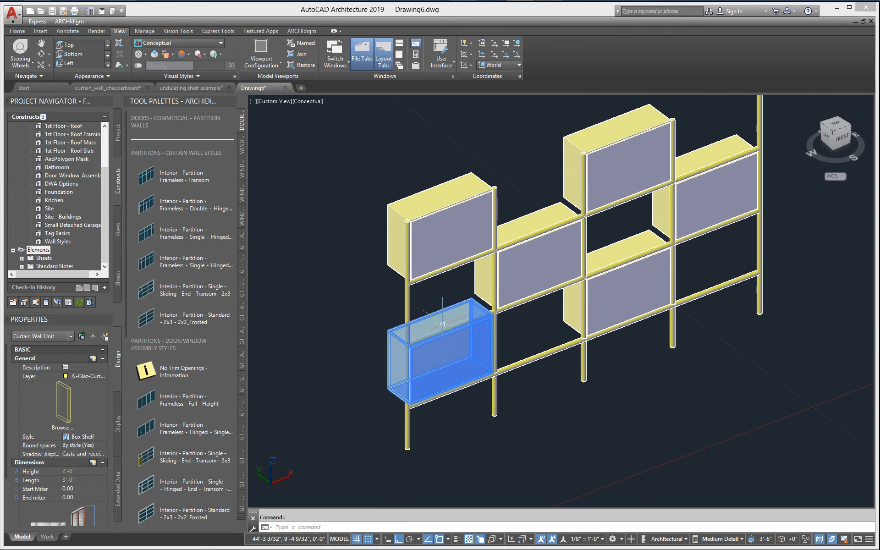
{"action": "right_click", "coordinate": [443, 328]}
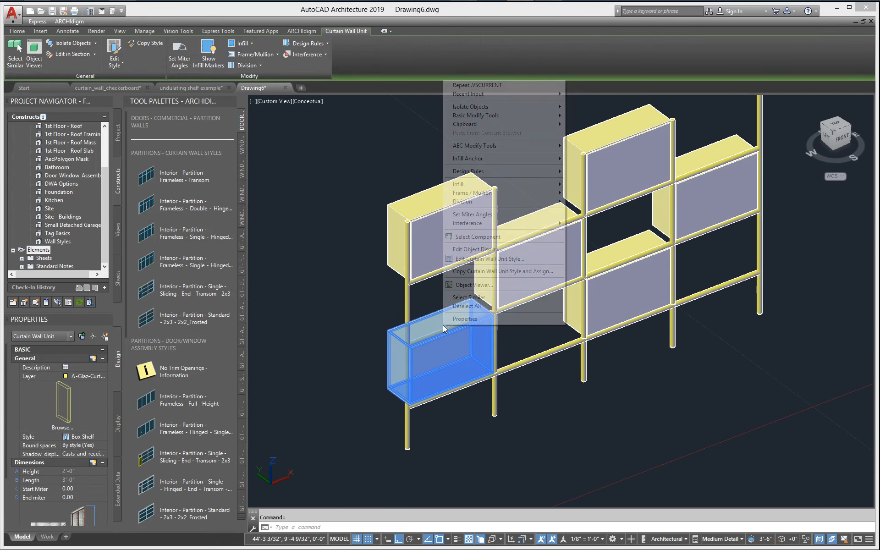
{"action": "left_click", "coordinate": [489, 259]}
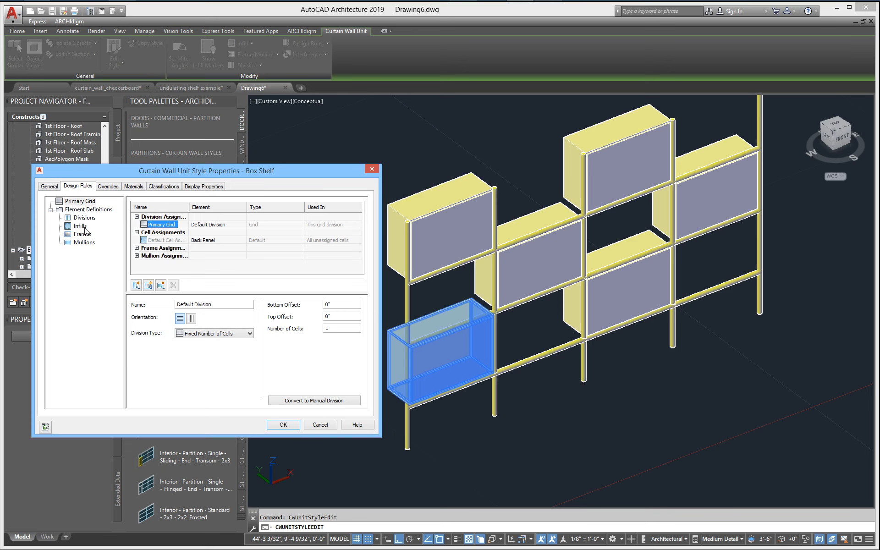
{"action": "left_click", "coordinate": [81, 226]}
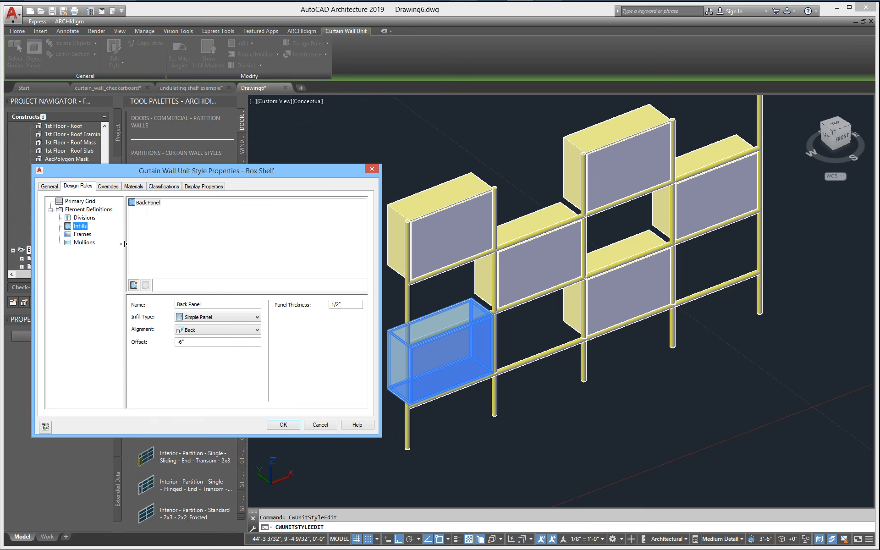
{"action": "left_click", "coordinate": [180, 342]}
{"action": "left_click", "coordinate": [284, 425]}
- Examine the shelving from the back and front, checking the box shelves' back panels and their fit against the pipes
{"action": "middle_click_drag", "start_coordinate": [425, 312], "coordinate": [672, 343], "text": "shift"}
{"action": "scroll", "coordinate": [672, 343], "scroll_direction": "up", "scroll_amount": 7}
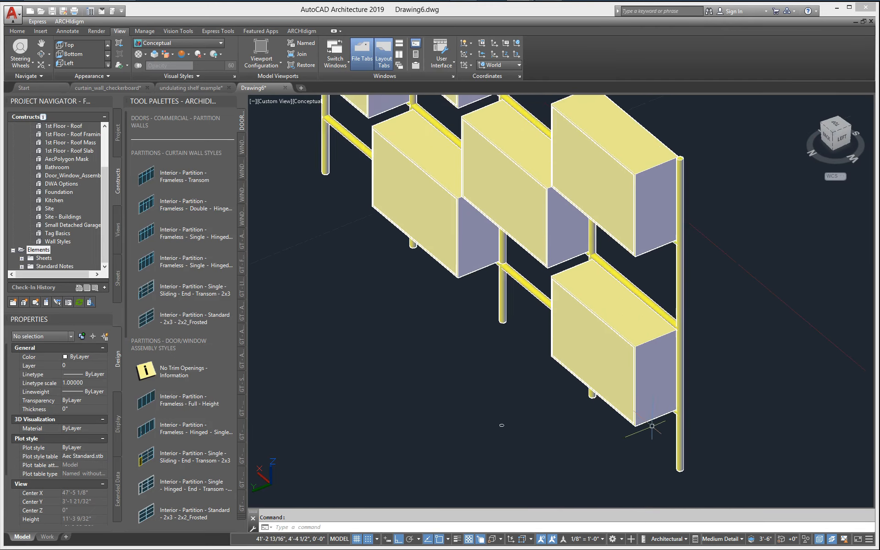
{"action": "scroll", "coordinate": [585, 399], "scroll_direction": "down", "scroll_amount": 1}
{"action": "middle_click_drag", "start_coordinate": [277, 408], "coordinate": [518, 411], "text": "shift"}
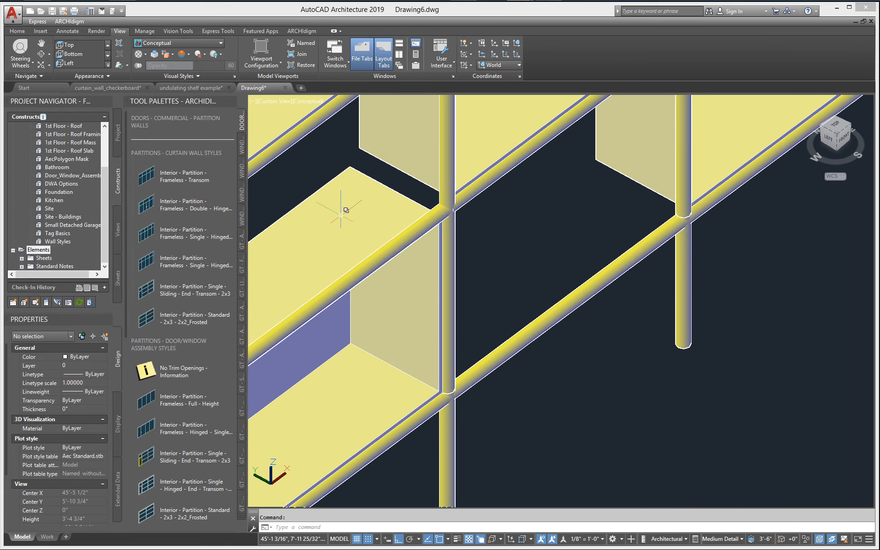
{"action": "scroll", "coordinate": [491, 199], "scroll_direction": "down", "scroll_amount": 2}
{"action": "middle_click_drag", "start_coordinate": [432, 435], "coordinate": [412, 431]}
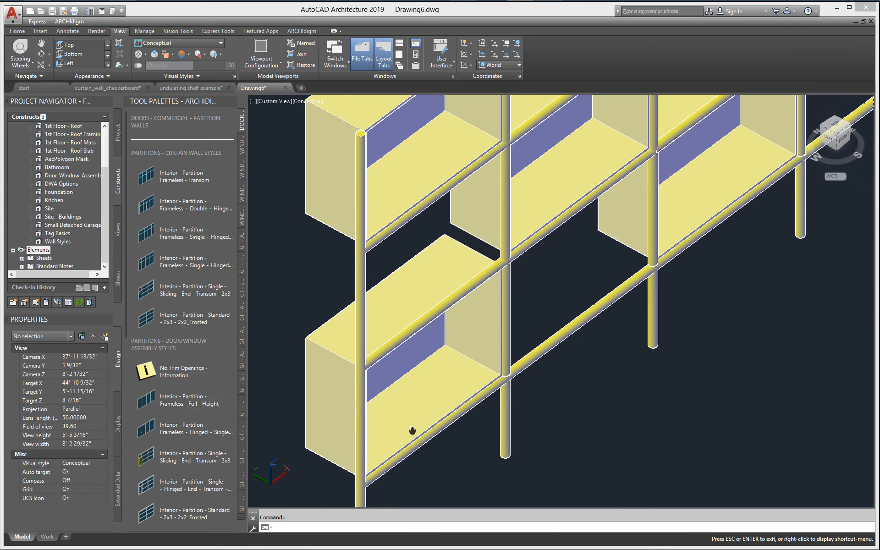
{"action": "scroll", "coordinate": [483, 381], "scroll_direction": "down", "scroll_amount": 2}
{"action": "scroll", "coordinate": [461, 413], "scroll_direction": "up", "scroll_amount": 3}
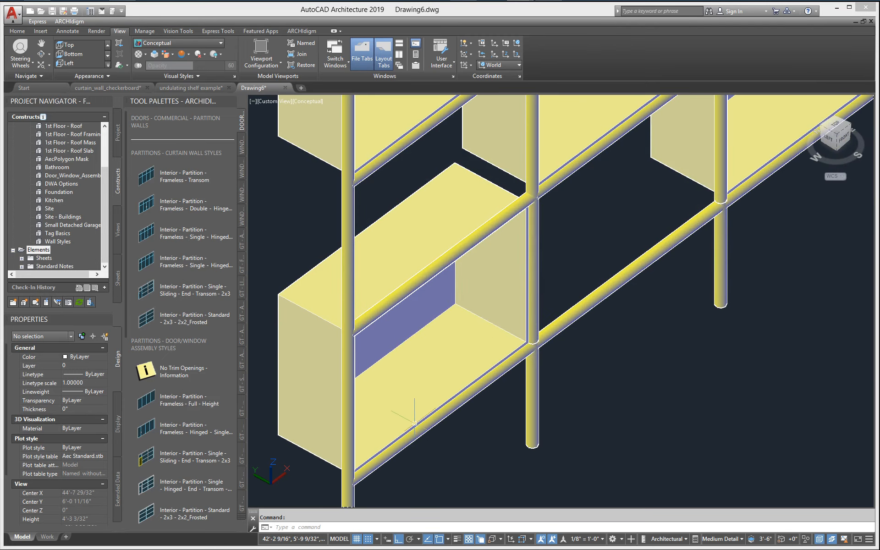
{"action": "scroll", "coordinate": [464, 407], "scroll_direction": "down", "scroll_amount": 4}
{"action": "middle_click_drag", "start_coordinate": [531, 397], "coordinate": [478, 381], "text": "shift"}
{"action": "scroll", "coordinate": [554, 352], "scroll_direction": "up", "scroll_amount": 2}
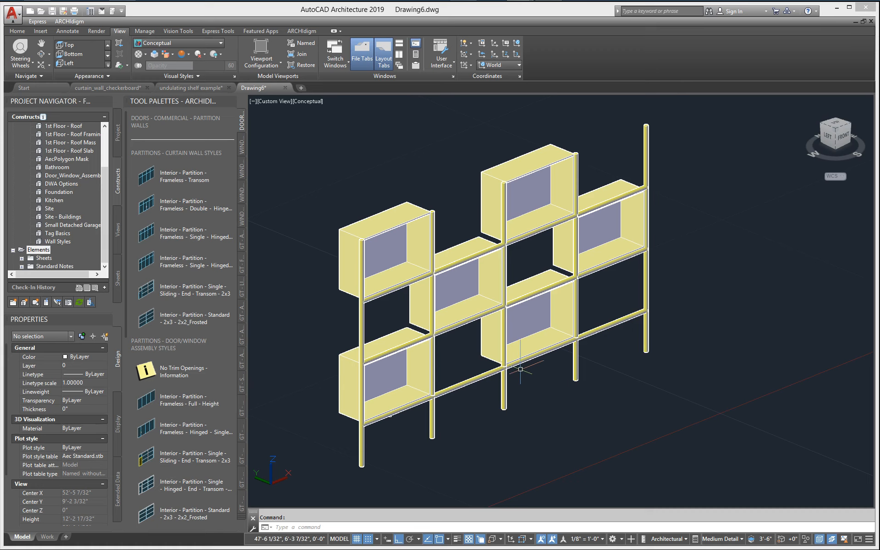
{"action": "scroll", "coordinate": [537, 367], "scroll_direction": "down", "scroll_amount": 2}
{"action": "scroll", "coordinate": [539, 370], "scroll_direction": "up", "scroll_amount": 2}
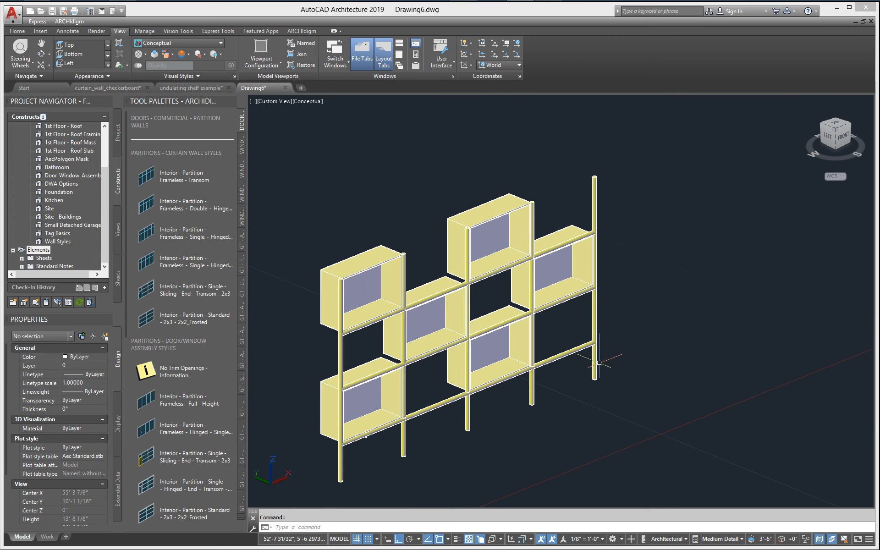
- Stretch the shelving curtain wall to about 10'-8" high and about 18'-6" long
{"action": "left_click", "coordinate": [599, 368]}
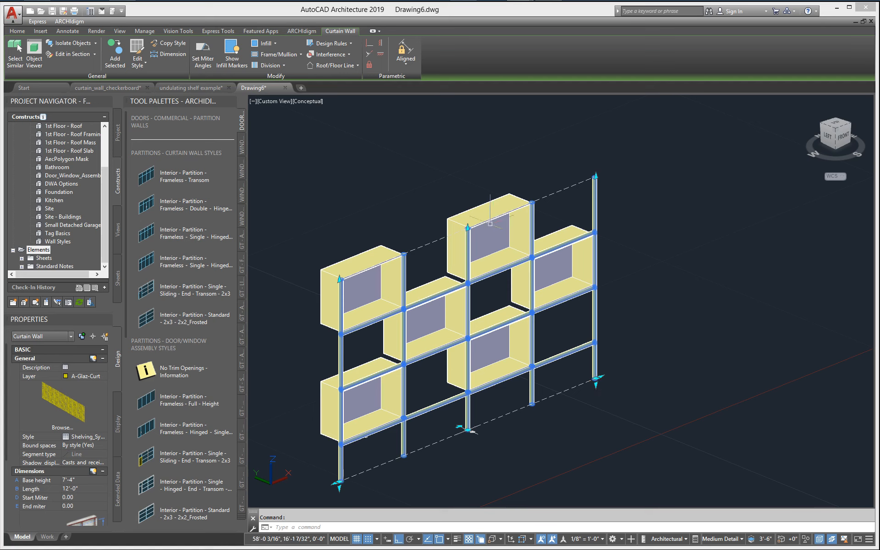
{"action": "left_click", "coordinate": [468, 227]}
{"action": "left_click", "coordinate": [468, 136]}
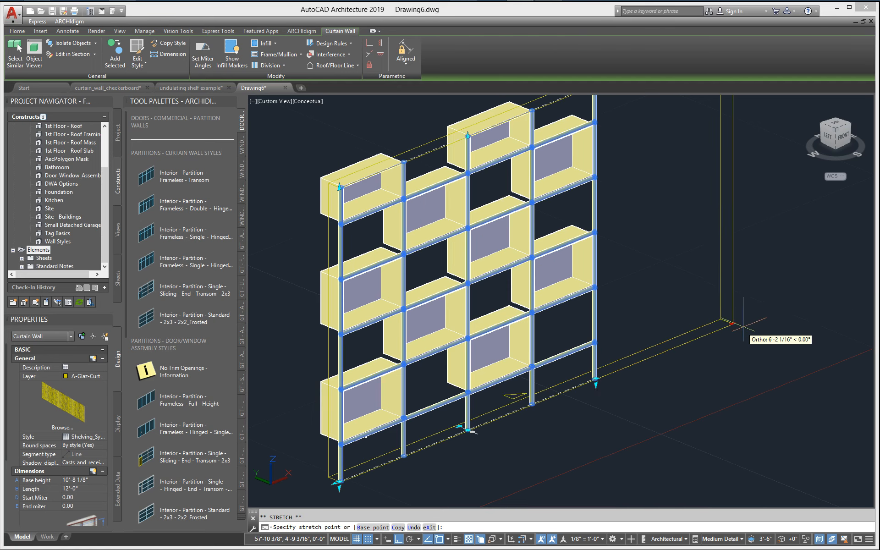
{"action": "left_click", "coordinate": [734, 325]}
{"action": "middle_click_drag", "start_coordinate": [726, 365], "coordinate": [633, 415]}
{"action": "scroll", "coordinate": [631, 399], "scroll_direction": "down", "scroll_amount": 3}
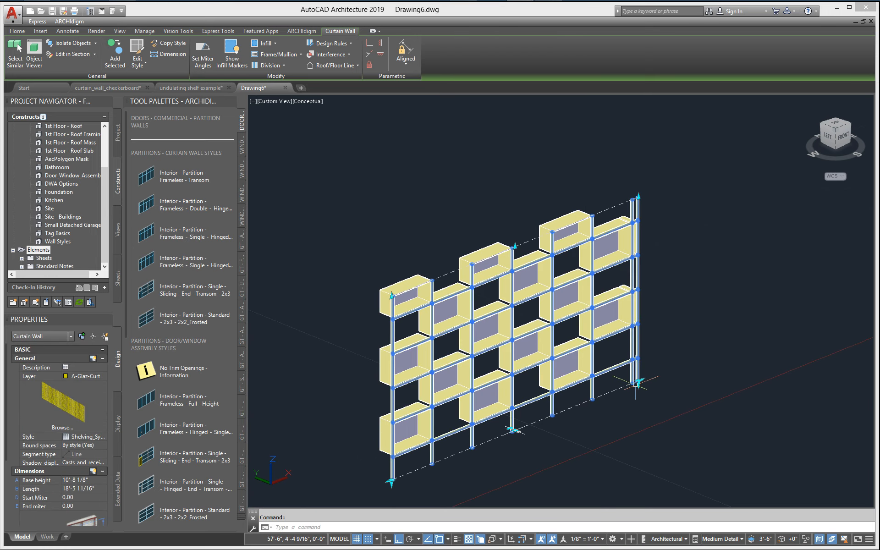
{"action": "scroll", "coordinate": [636, 395], "scroll_direction": "up", "scroll_amount": 2}
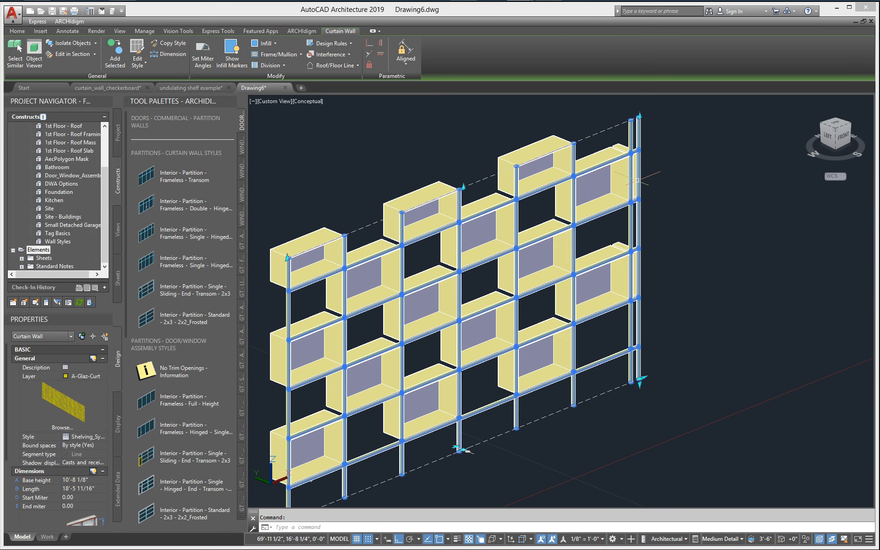
{"action": "middle_click_drag", "start_coordinate": [589, 309], "coordinate": [625, 306]}
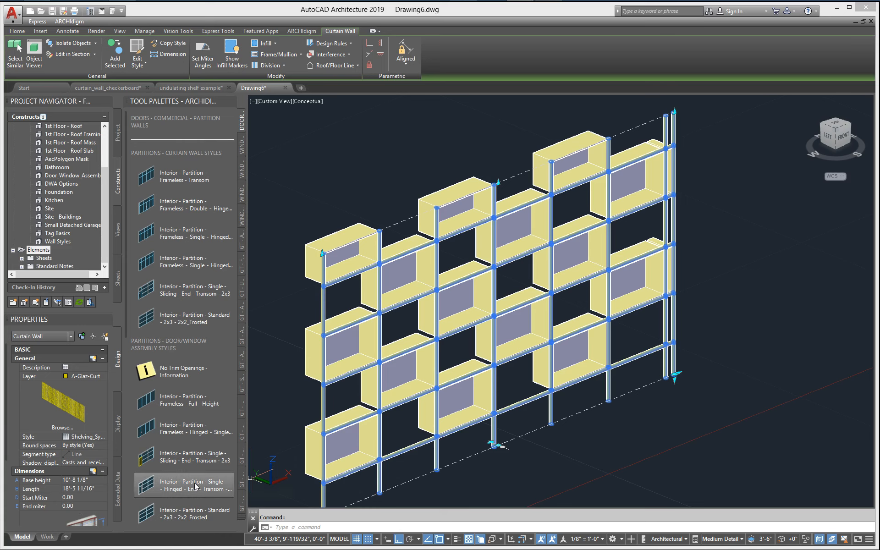
- Set the shelving curtain wall's length to 18'-0" and deselect it
{"action": "left_click", "coordinate": [92, 490]}
{"action": "type", "text": "1"}
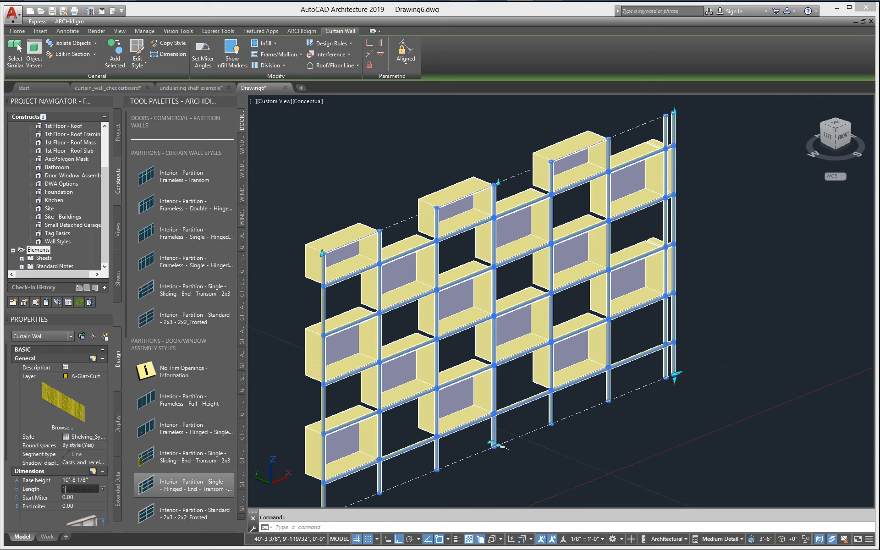
{"action": "type", "text": "8"}
{"action": "key", "text": "Return"}
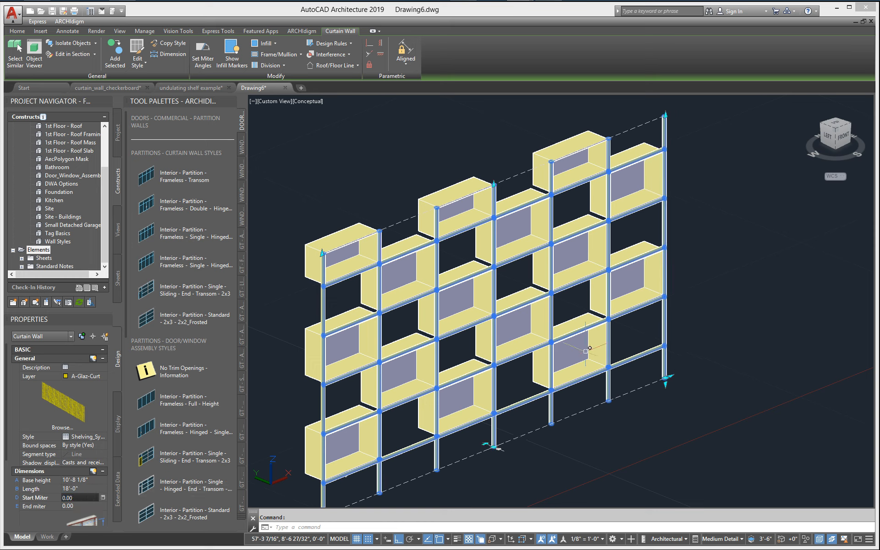
{"action": "key", "text": "Escape"}
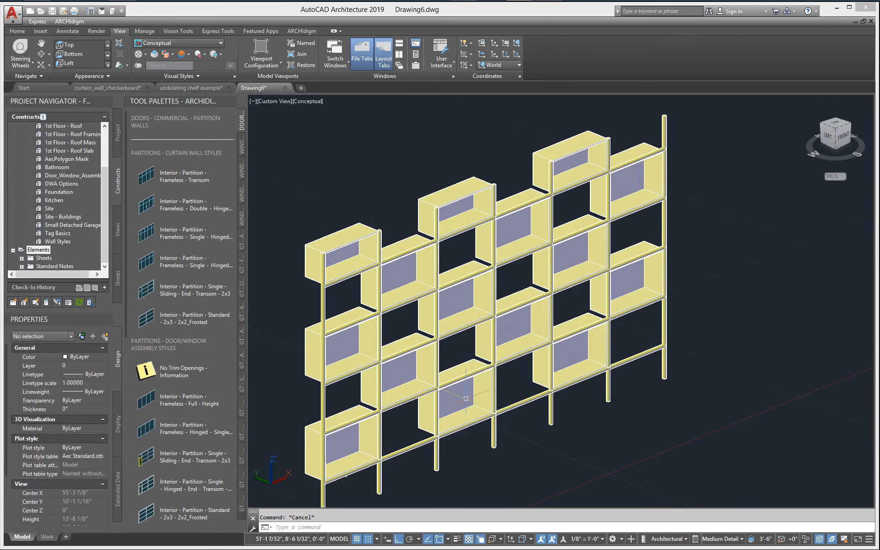
- Check the height and length of four Box Shelf units in the middle of the shelving, and clear the selection
{"action": "left_click", "coordinate": [464, 398]}
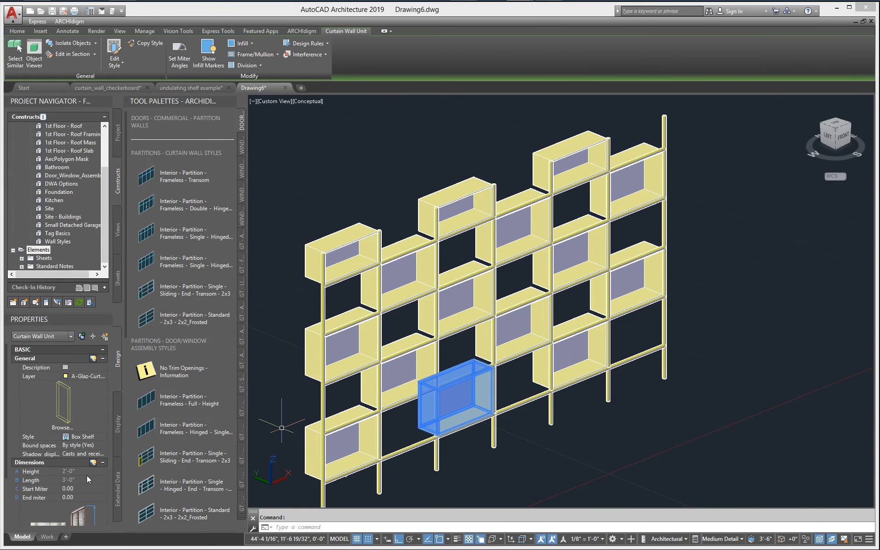
{"action": "left_click", "coordinate": [483, 304]}
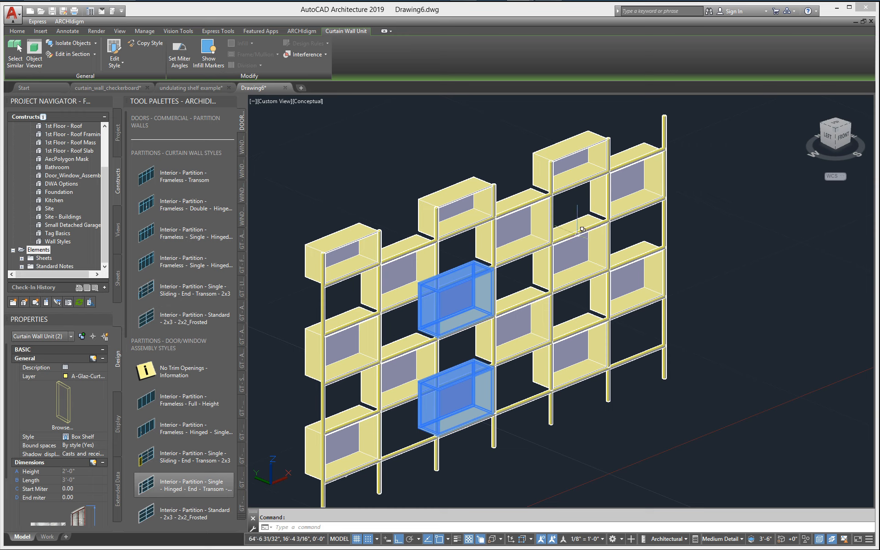
{"action": "left_click", "coordinate": [512, 235]}
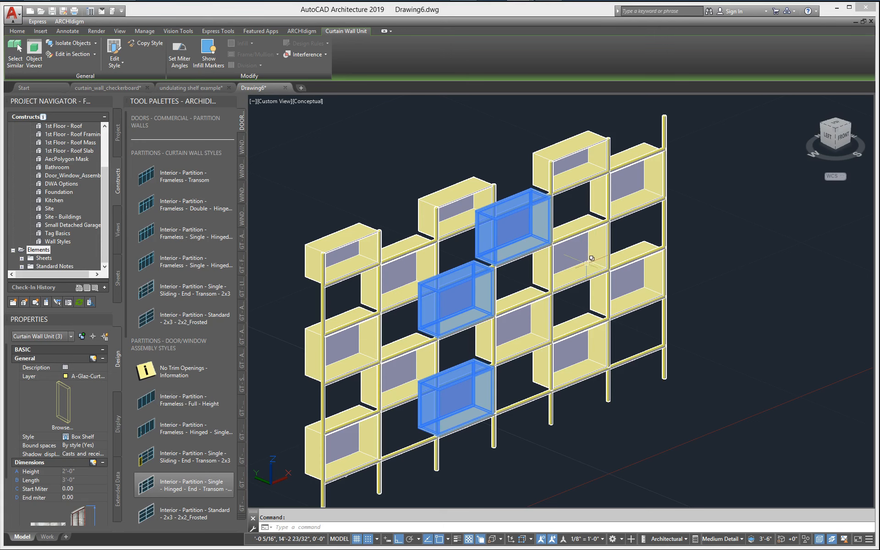
{"action": "left_click", "coordinate": [570, 253]}
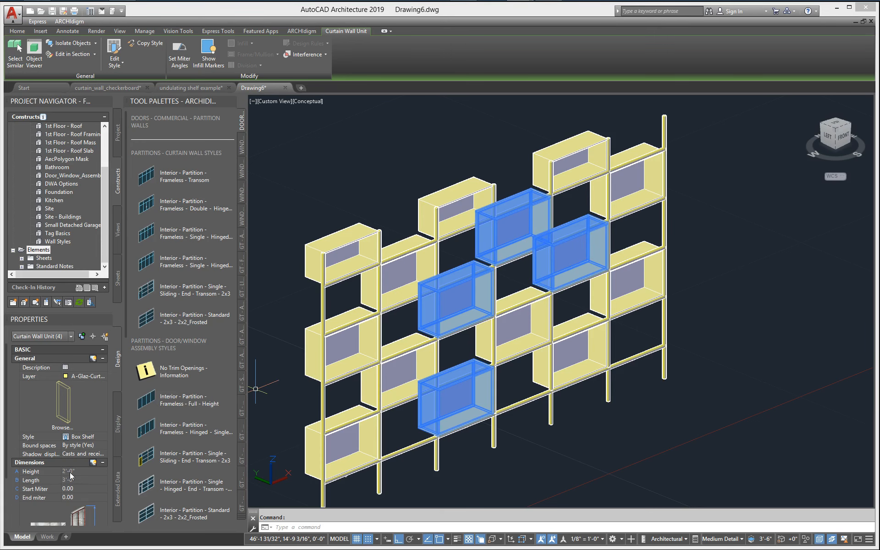
{"action": "key", "text": "Escape"}
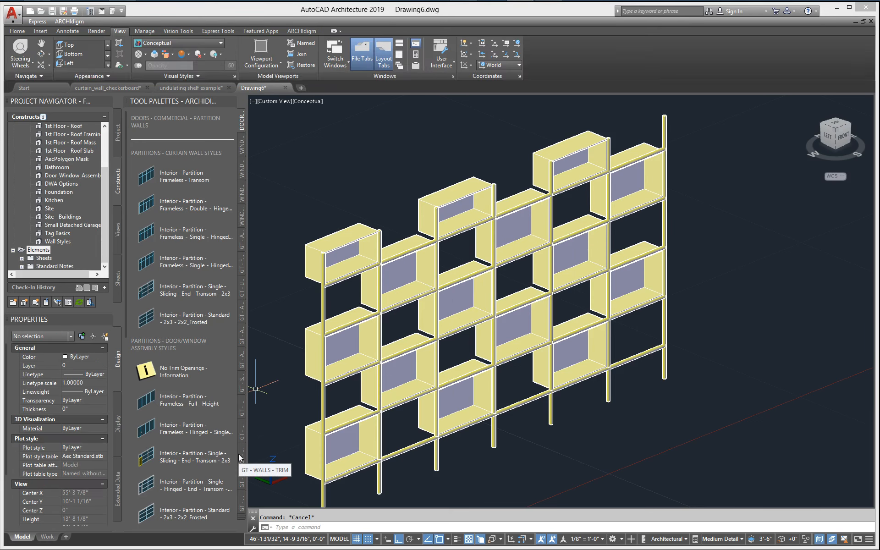
- Show the lower end box of the shelving in the Front view with the 2D Wireframe visual style
{"action": "middle_click_drag", "start_coordinate": [421, 414], "coordinate": [397, 374], "text": "shift"}
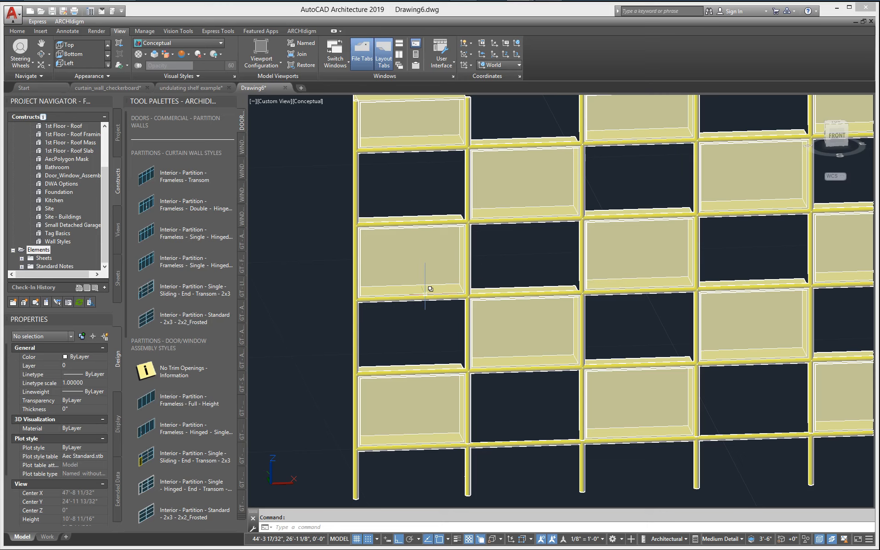
{"action": "scroll", "coordinate": [431, 288], "scroll_direction": "up", "scroll_amount": 2}
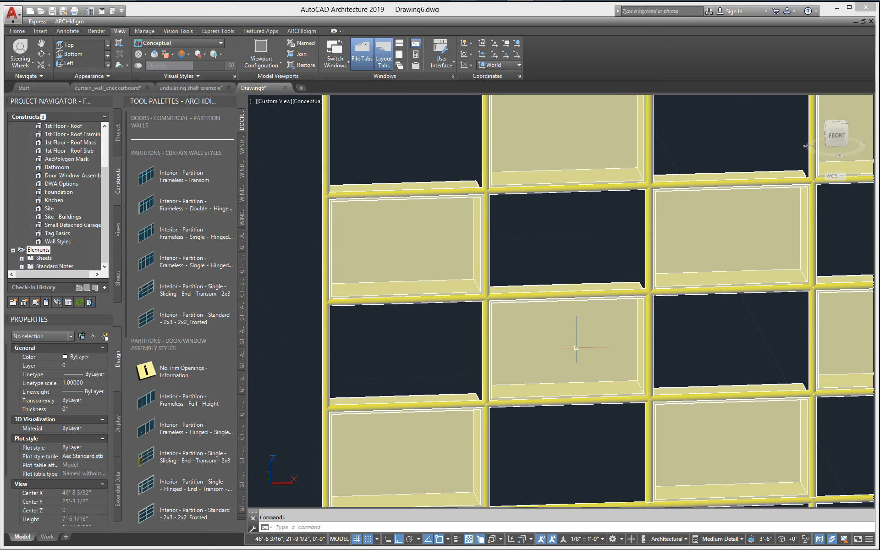
{"action": "left_click", "coordinate": [836, 137]}
{"action": "scroll", "coordinate": [392, 351], "scroll_direction": "up", "scroll_amount": 3}
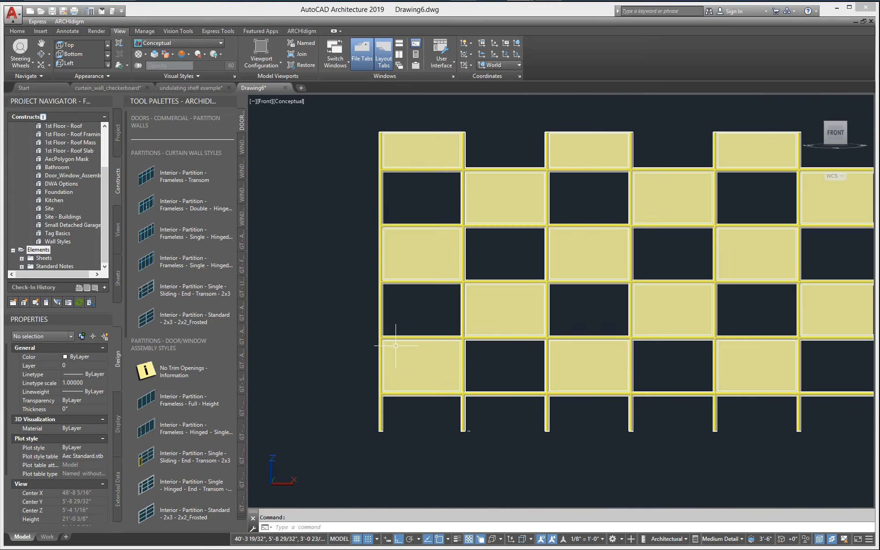
{"action": "scroll", "coordinate": [428, 336], "scroll_direction": "up", "scroll_amount": 3}
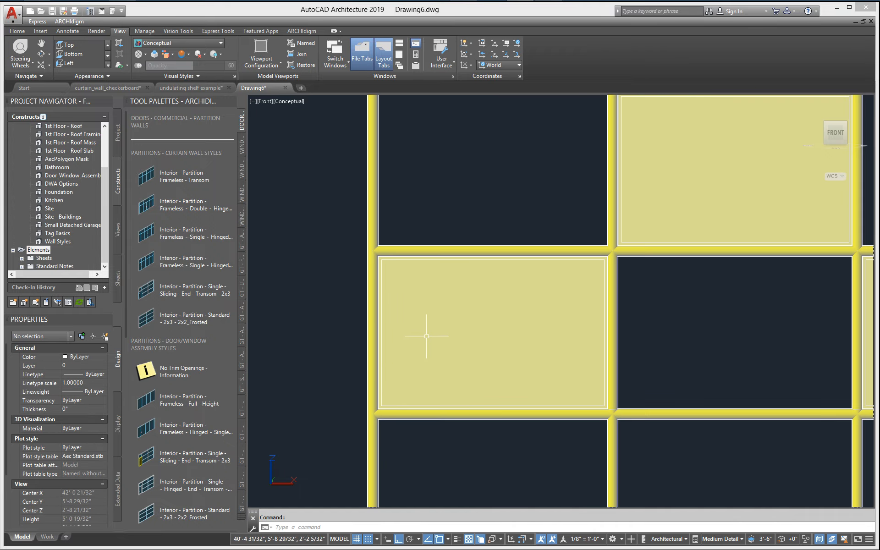
{"action": "left_click", "coordinate": [192, 43]}
{"action": "left_click", "coordinate": [154, 57]}
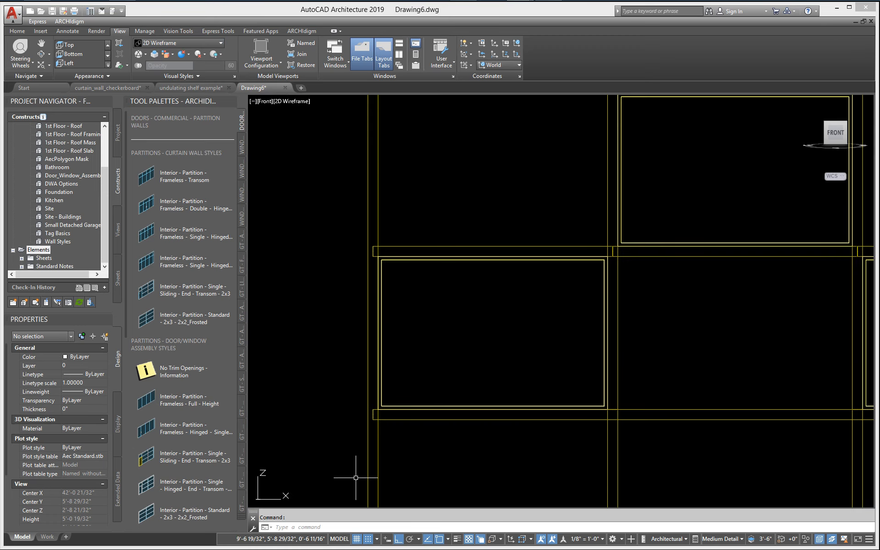
{"action": "type", "text": "pl"}
{"action": "key", "text": "Return"}
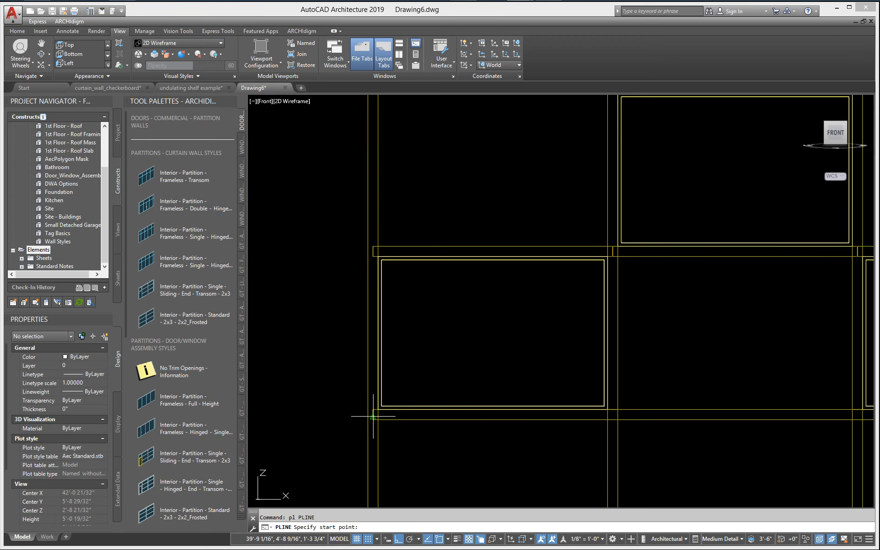
{"action": "scroll", "coordinate": [380, 415], "scroll_direction": "up", "scroll_amount": 3}
{"action": "left_click", "coordinate": [327, 418]}
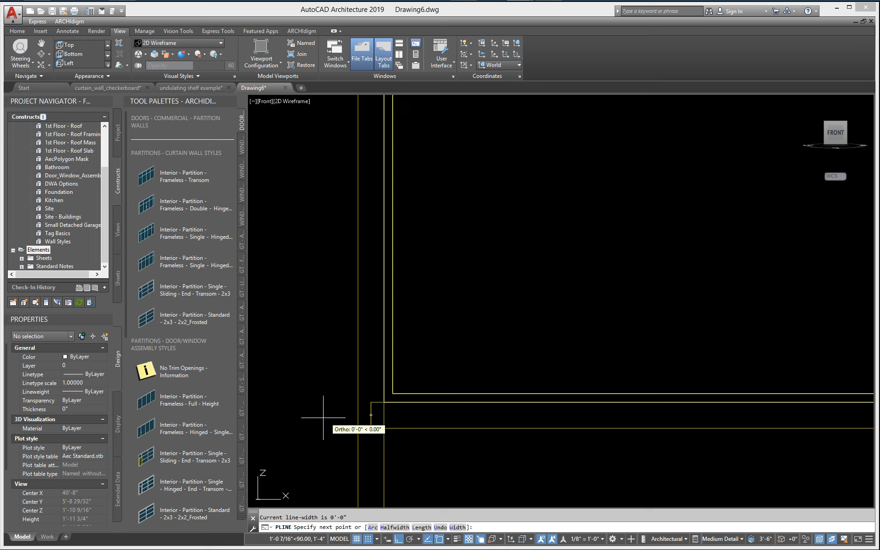
{"action": "key", "text": "Escape"}
- Align the UCS with the current front view
{"action": "type", "text": "ucs"}
{"action": "key", "text": "Return"}
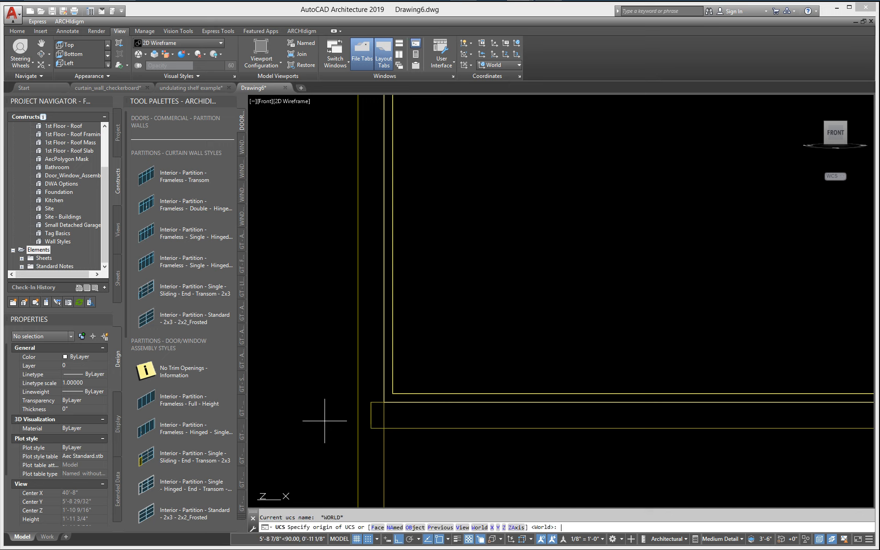
{"action": "key", "text": "Return"}
- Draw a reference polyline from the lower pipe's end midpoint about 3" outward, 2' up, and back across the end box's upper pipe
{"action": "type", "text": "pl"}
{"action": "key", "text": "Return"}
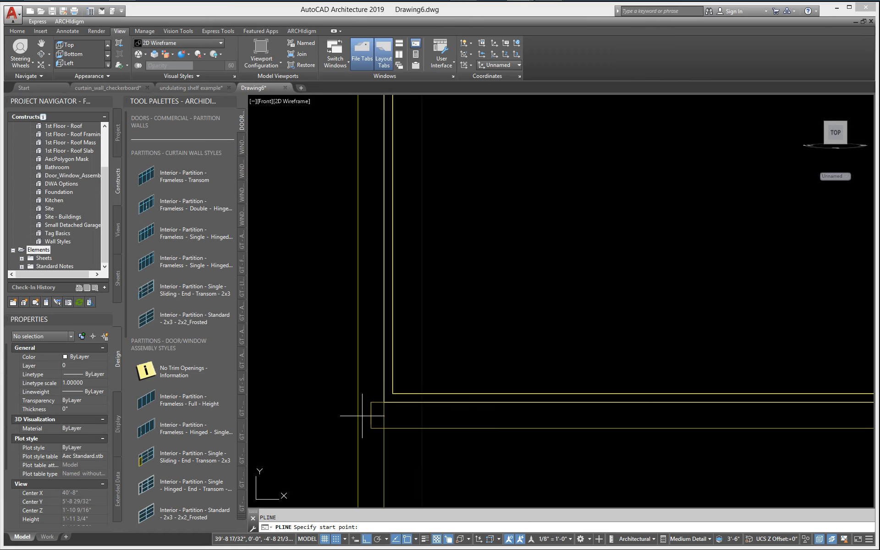
{"action": "left_click", "coordinate": [371, 414]}
{"action": "scroll", "coordinate": [343, 419], "scroll_direction": "down", "scroll_amount": 2}
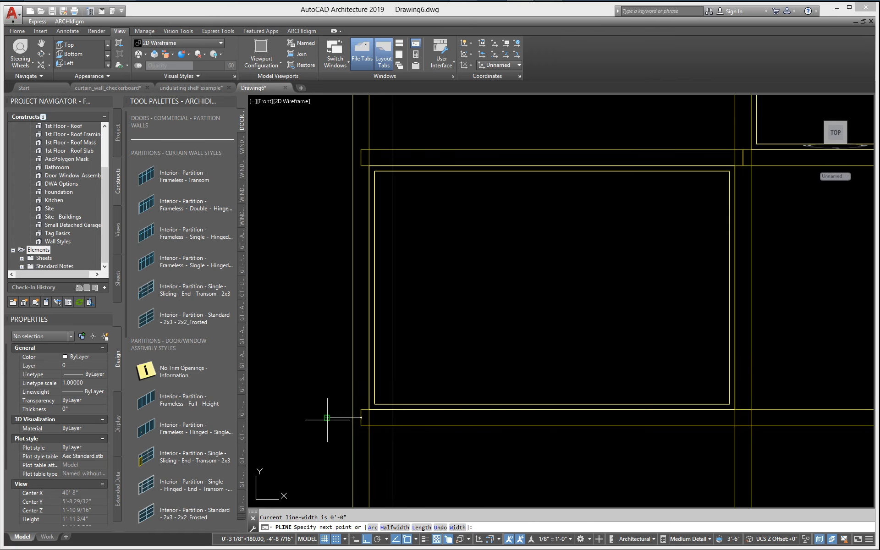
{"action": "left_click", "coordinate": [327, 418]}
{"action": "type", "text": "2'"}
{"action": "key", "text": "Return"}
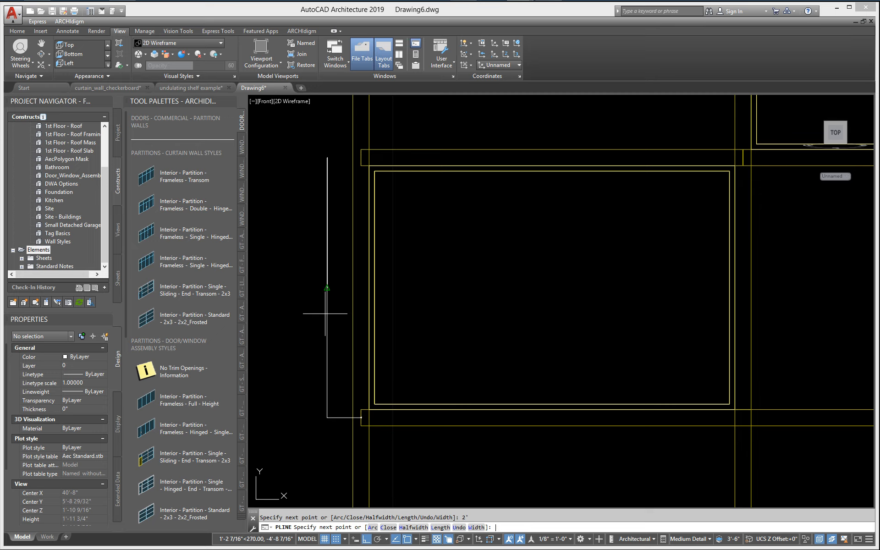
{"action": "left_click", "coordinate": [453, 234]}
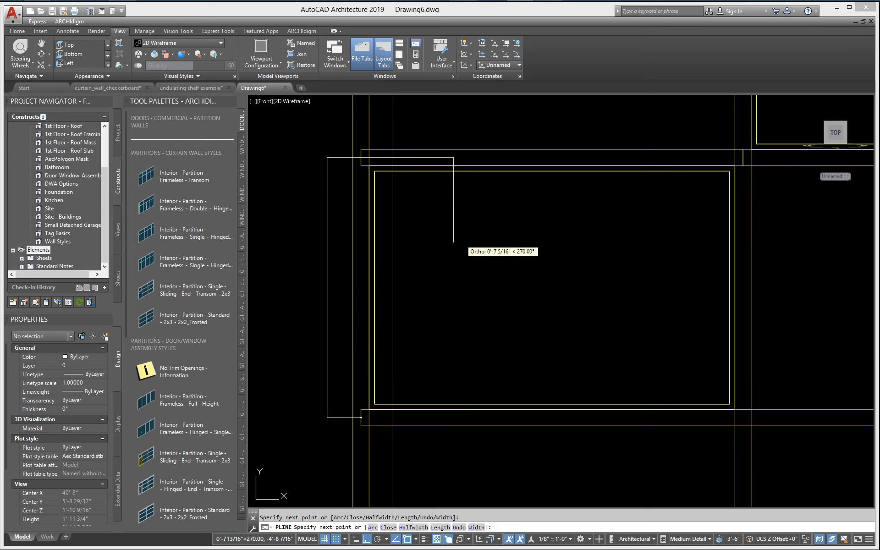
{"action": "key", "text": "Return"}
- Check the lower end box's dimensions and compare the box and pipe centerlines with the reference polyline
{"action": "left_click", "coordinate": [372, 406]}
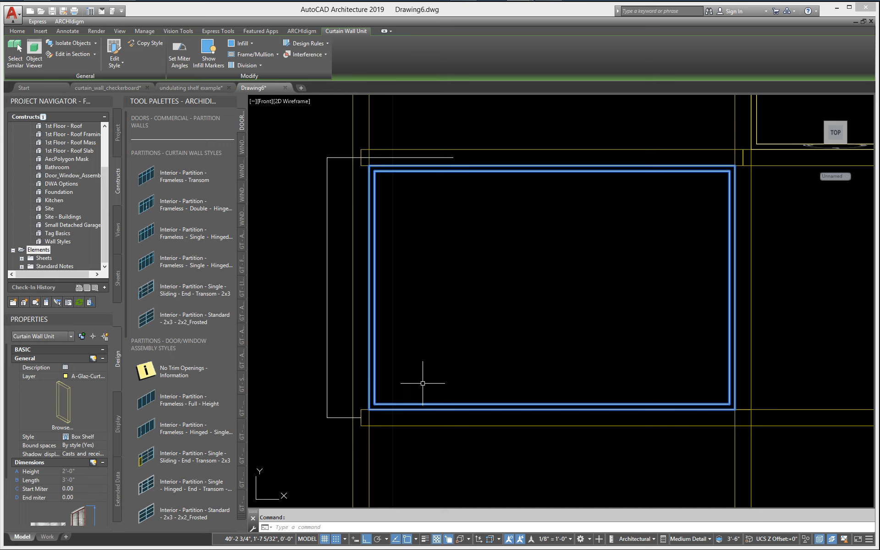
{"action": "scroll", "coordinate": [423, 383], "scroll_direction": "down", "scroll_amount": 4}
{"action": "middle_click_drag", "start_coordinate": [452, 383], "coordinate": [367, 387]}
{"action": "key", "text": "Escape"}
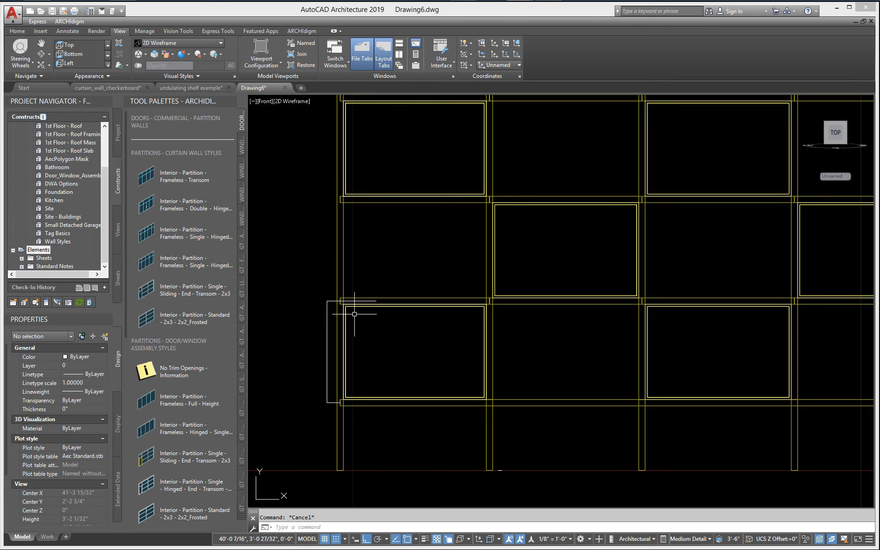
{"action": "scroll", "coordinate": [343, 312], "scroll_direction": "up", "scroll_amount": 2}
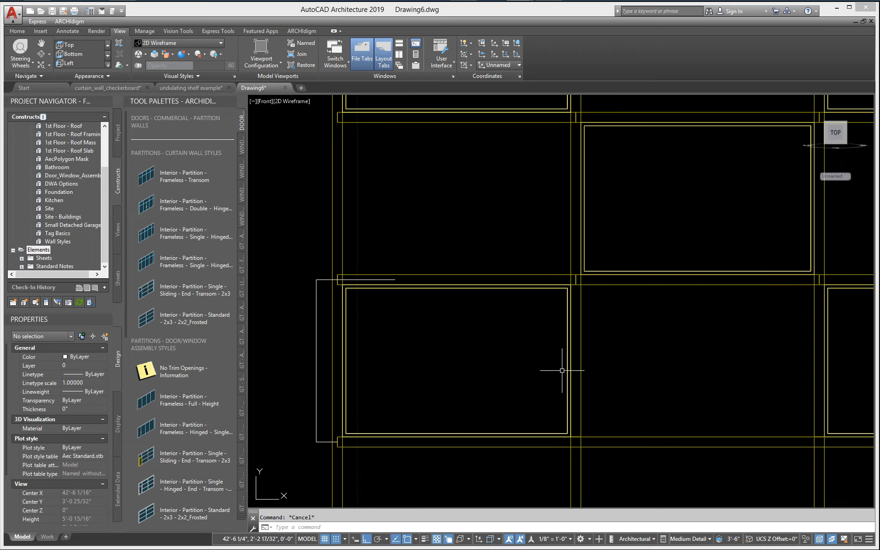
{"action": "middle_click_drag", "start_coordinate": [566, 369], "coordinate": [533, 313]}
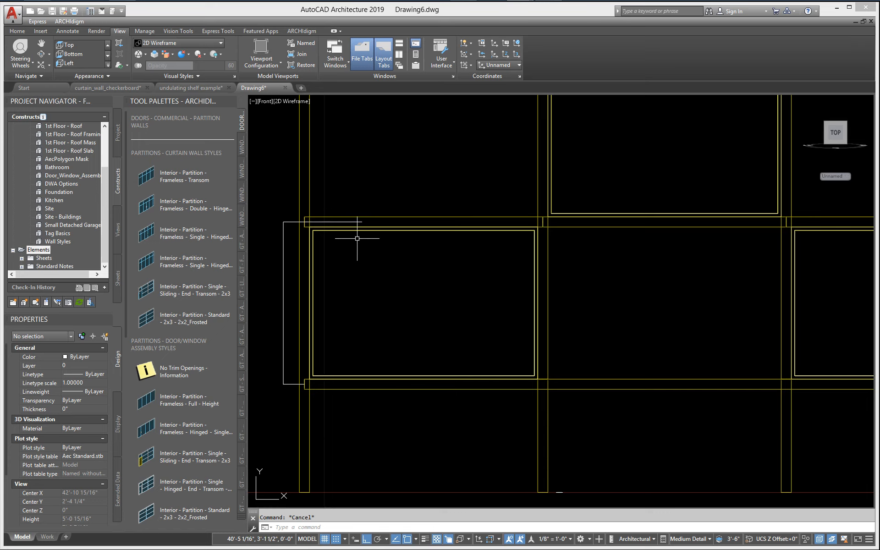
- Delete the reference polyline beside the lower end box and return to an angled 3D view of the whole shelving
{"action": "left_click", "coordinate": [283, 246]}
{"action": "key", "text": "Delete"}
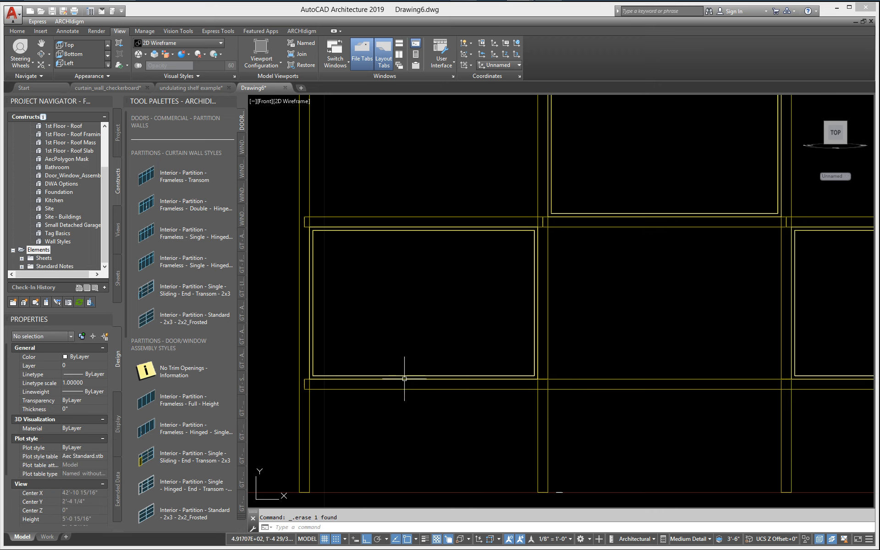
{"action": "middle_click_drag", "start_coordinate": [404, 379], "coordinate": [508, 420], "text": "shift"}
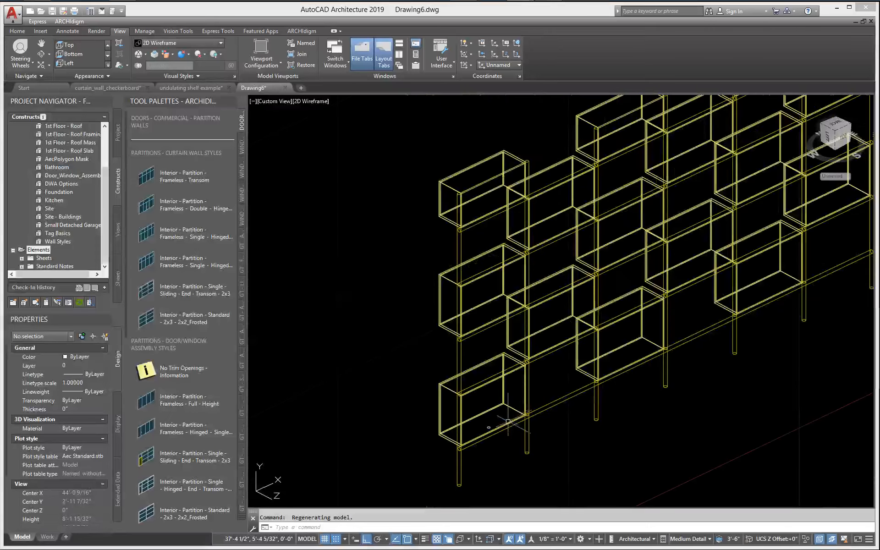
{"action": "scroll", "coordinate": [508, 421], "scroll_direction": "down", "scroll_amount": 5}
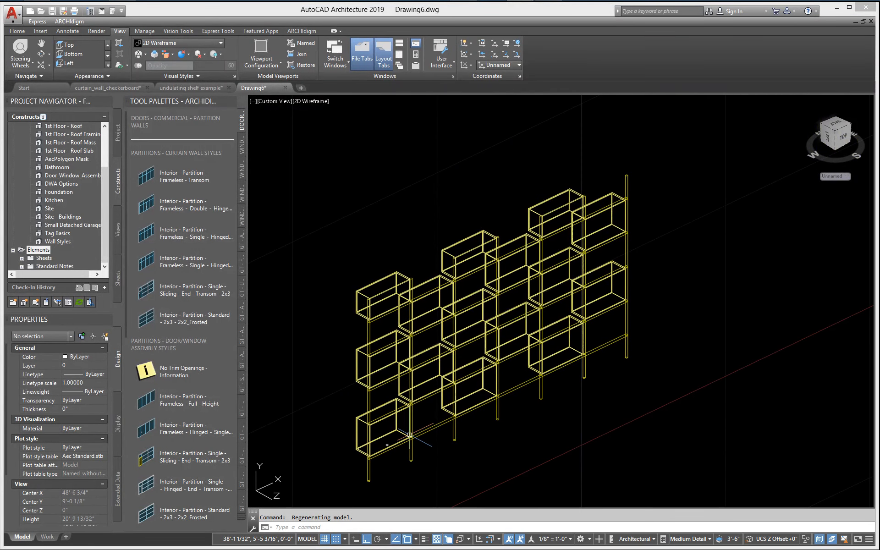